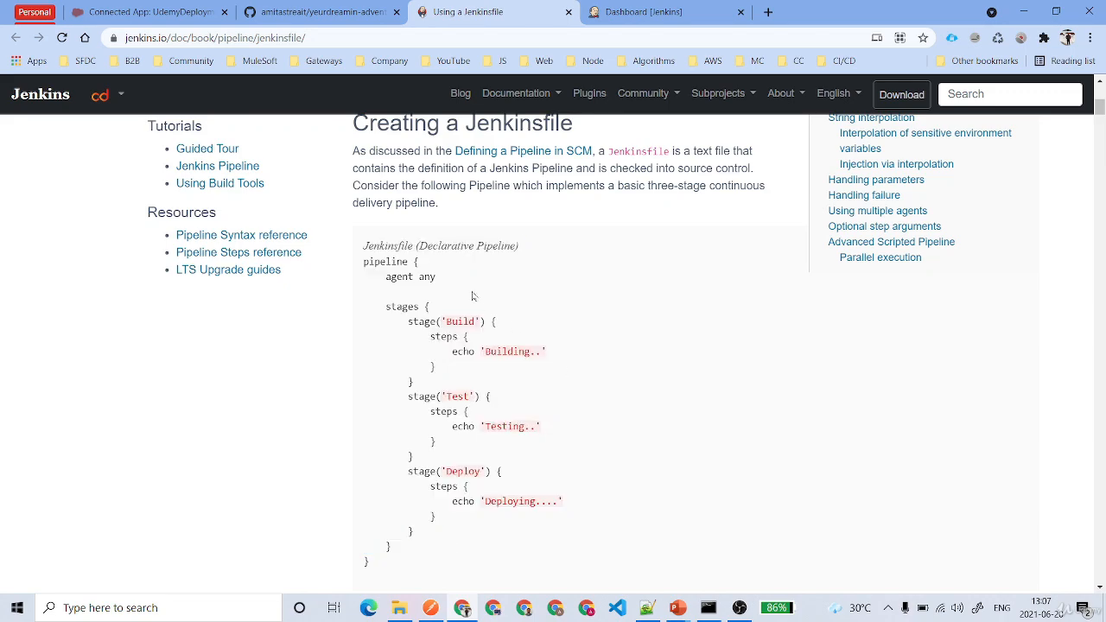
scroll(473, 296, down, 10)
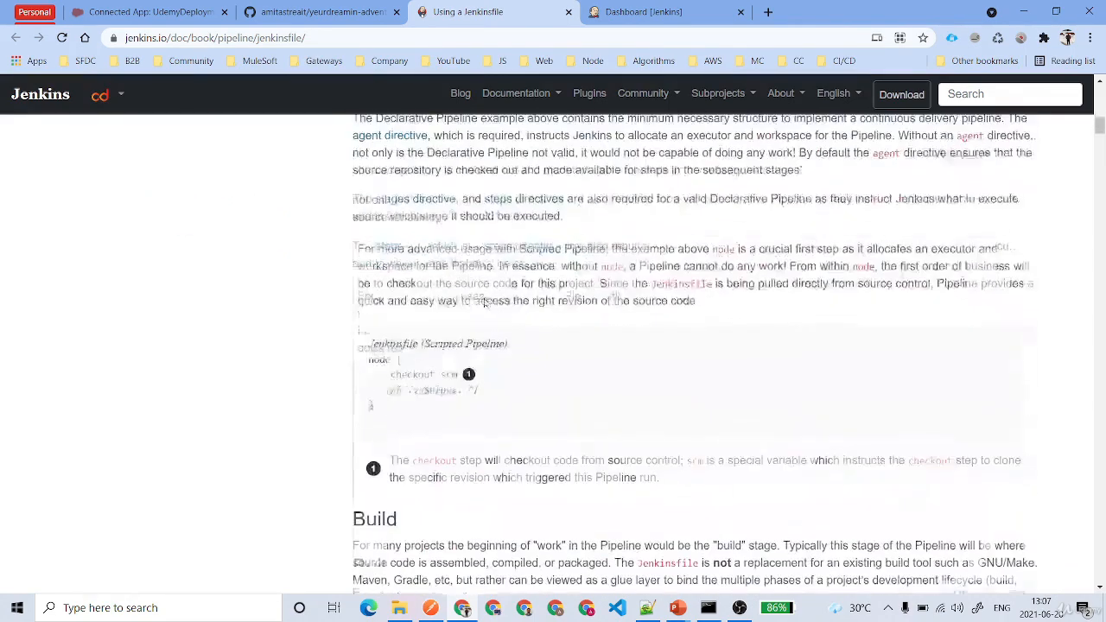
scroll(484, 303, down, 2)
scroll(507, 358, up, 1)
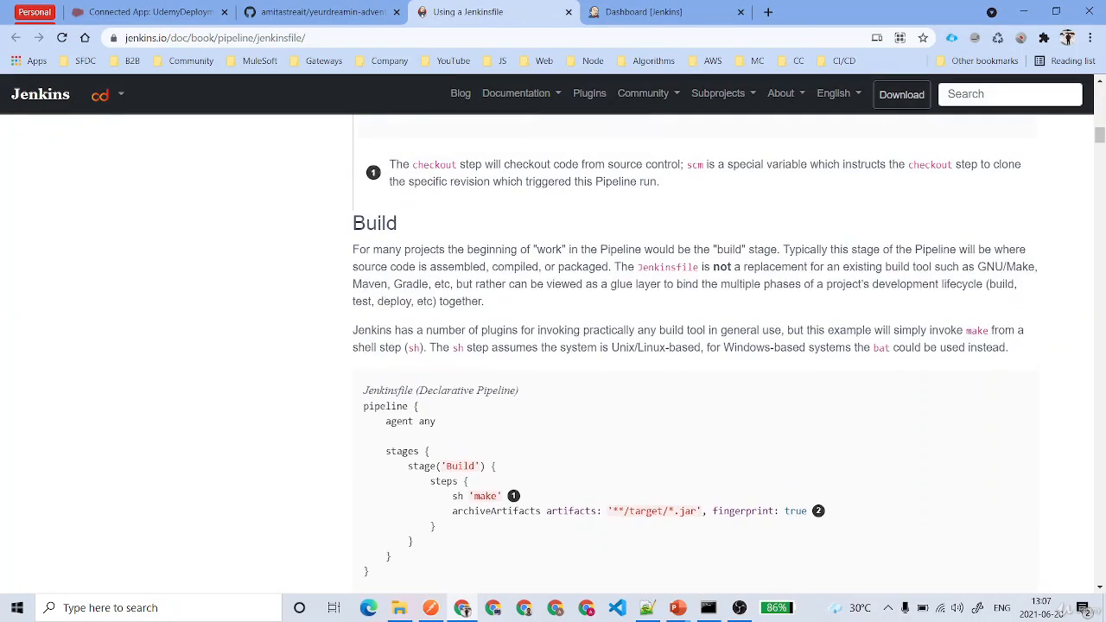
double_click(374, 223)
scroll(497, 430, down, 1)
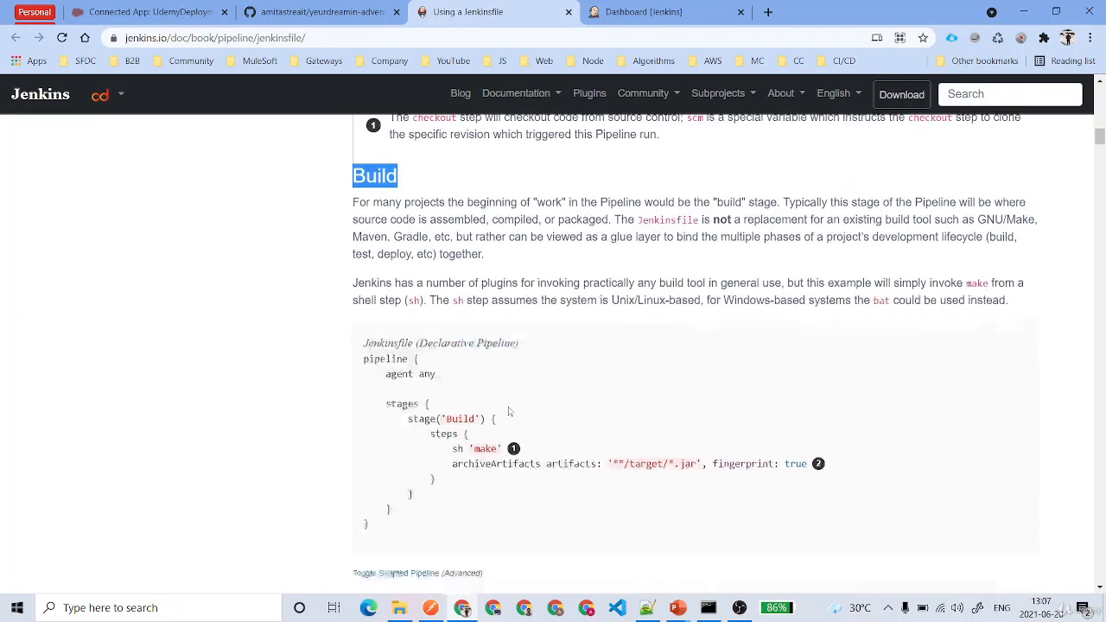
drag(430, 409, 437, 455)
click(494, 458)
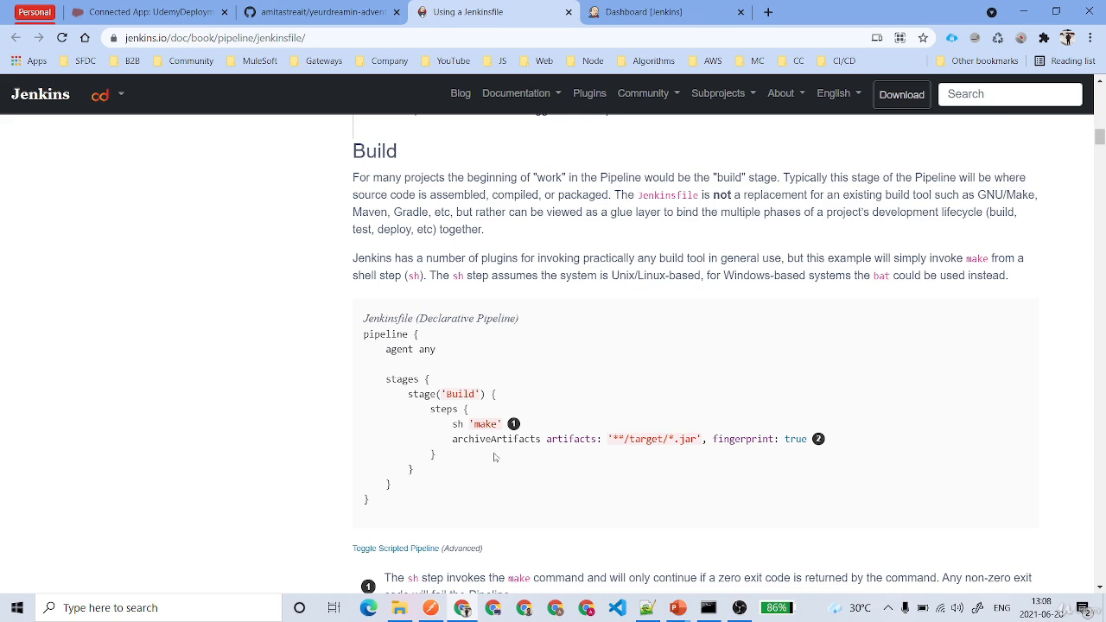
scroll(494, 457, down, 7)
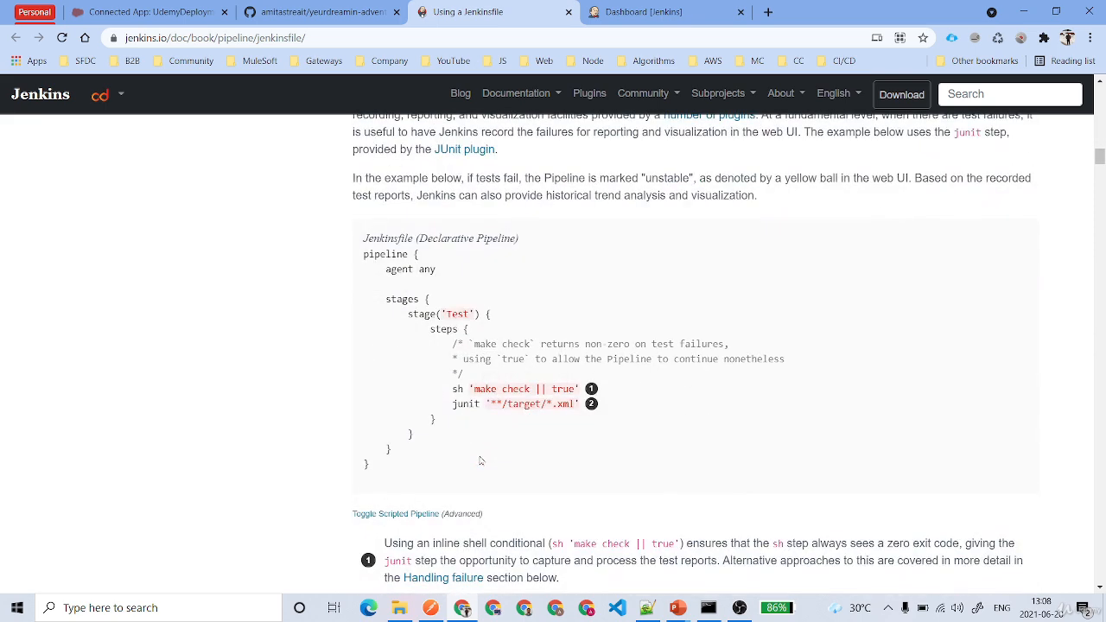
scroll(481, 461, down, 1)
drag(447, 317, 628, 321)
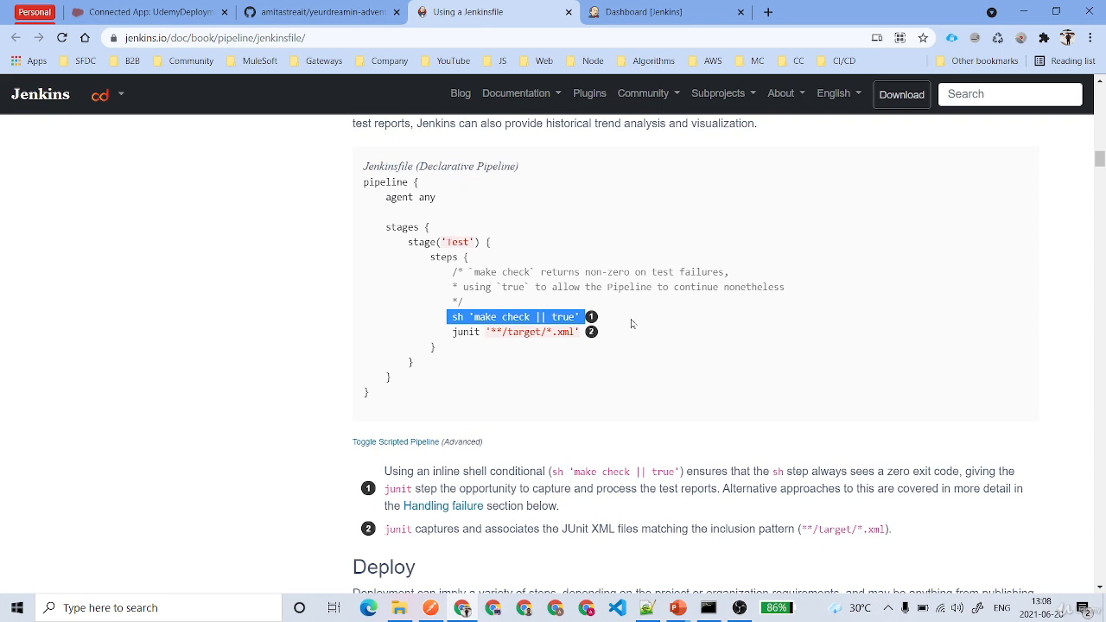
drag(450, 331, 608, 336)
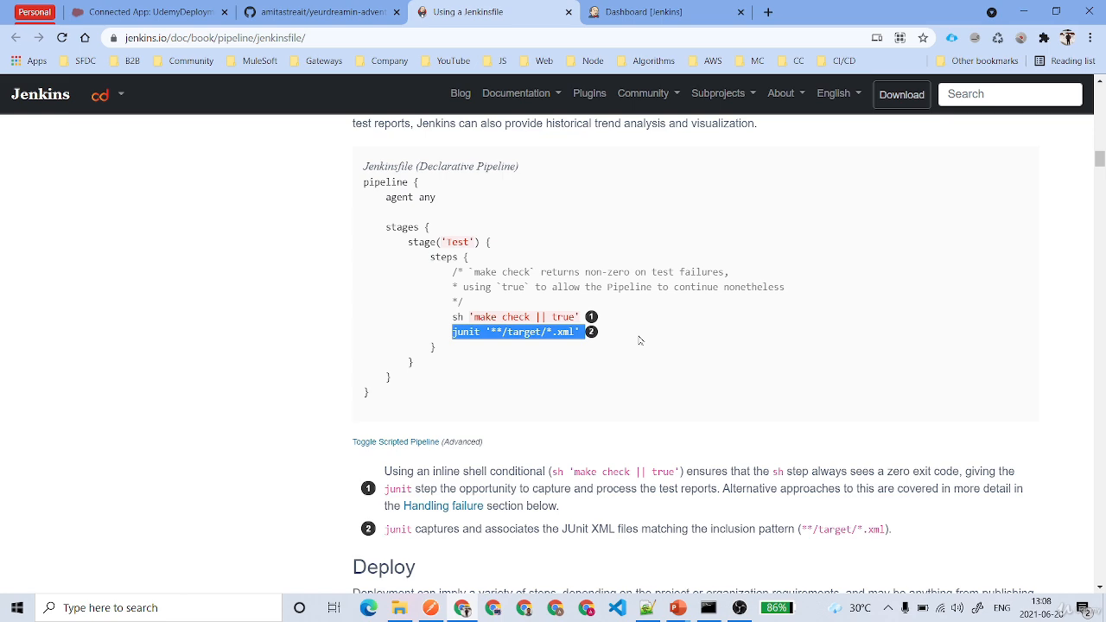
scroll(639, 340, down, 6)
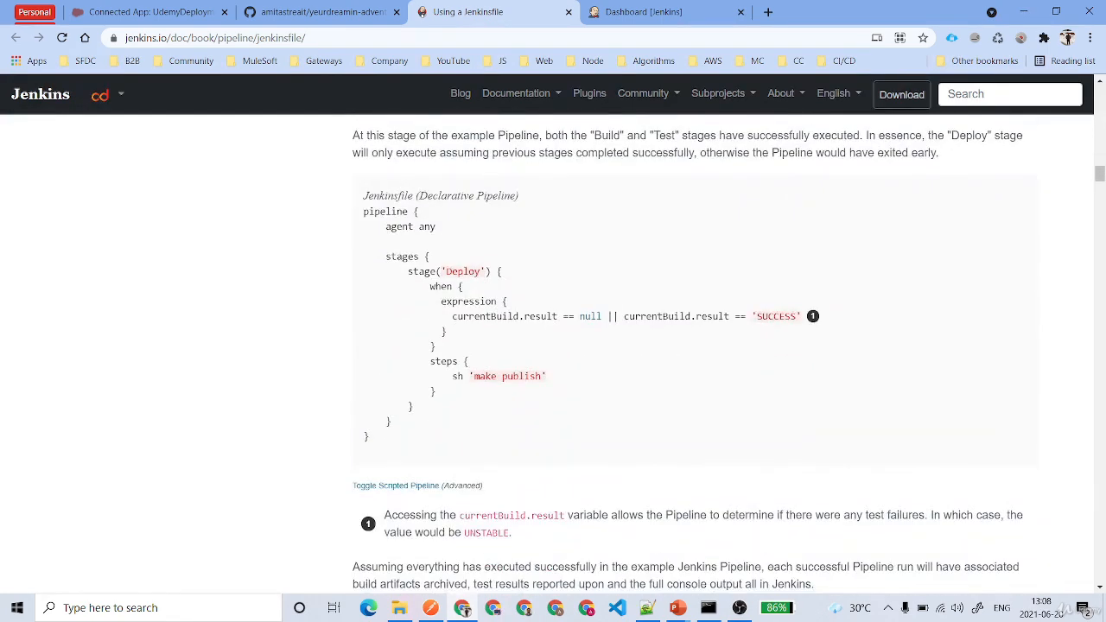
scroll(639, 341, up, 2)
scroll(639, 340, down, 1)
double_click(463, 344)
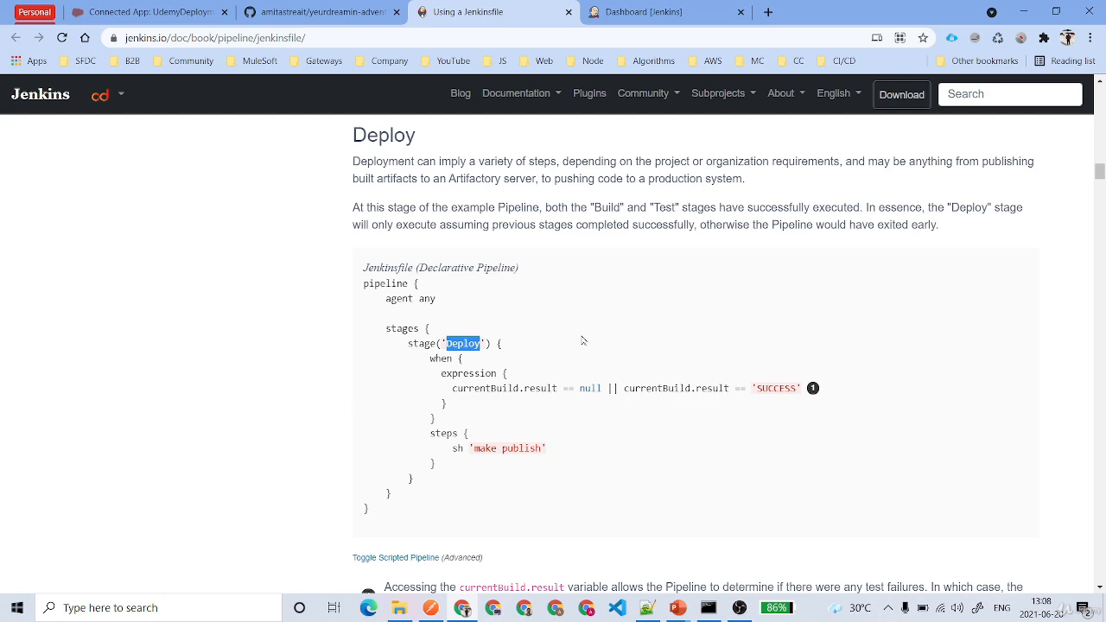
double_click(477, 388)
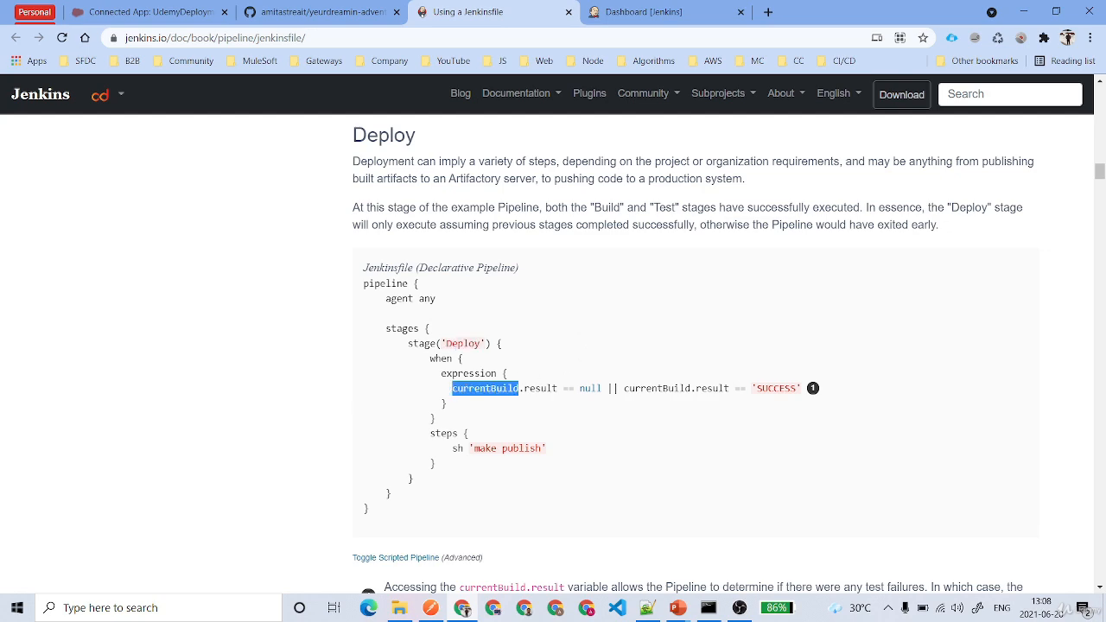
scroll(477, 395, down, 8)
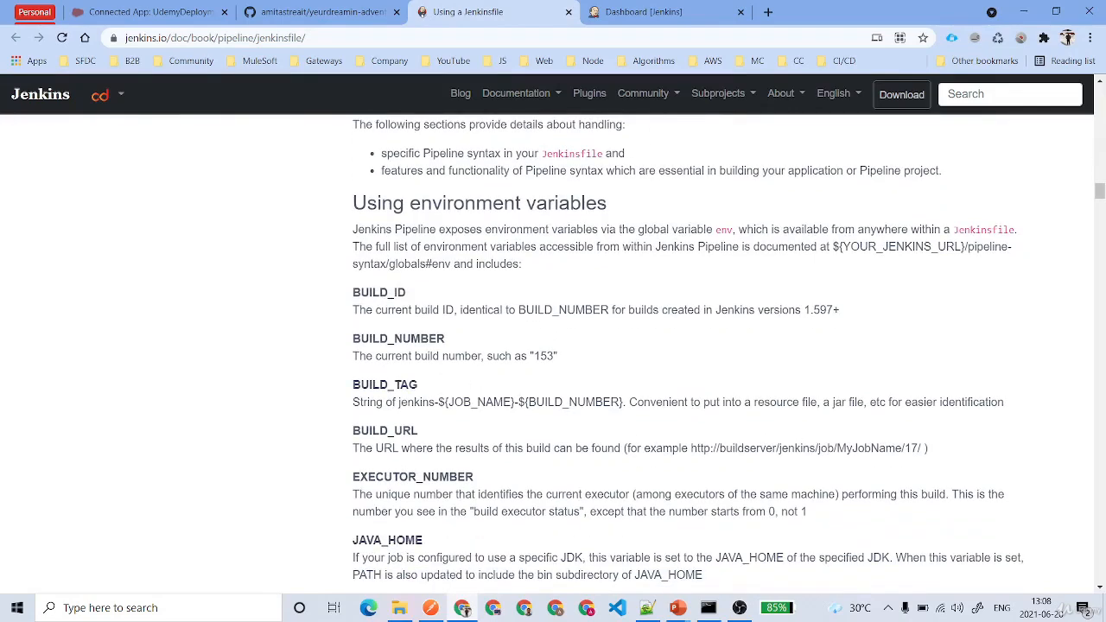
Highlight the BUILD_ID and BUILD_URL environment variables in the documentation
drag(353, 292, 466, 293)
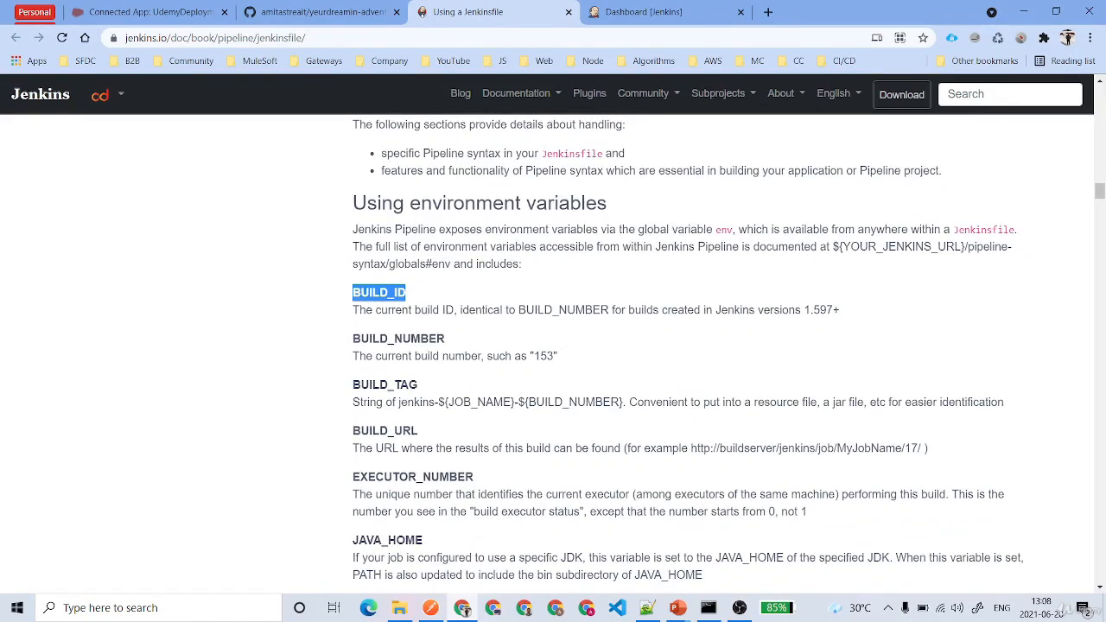
drag(352, 385, 537, 383)
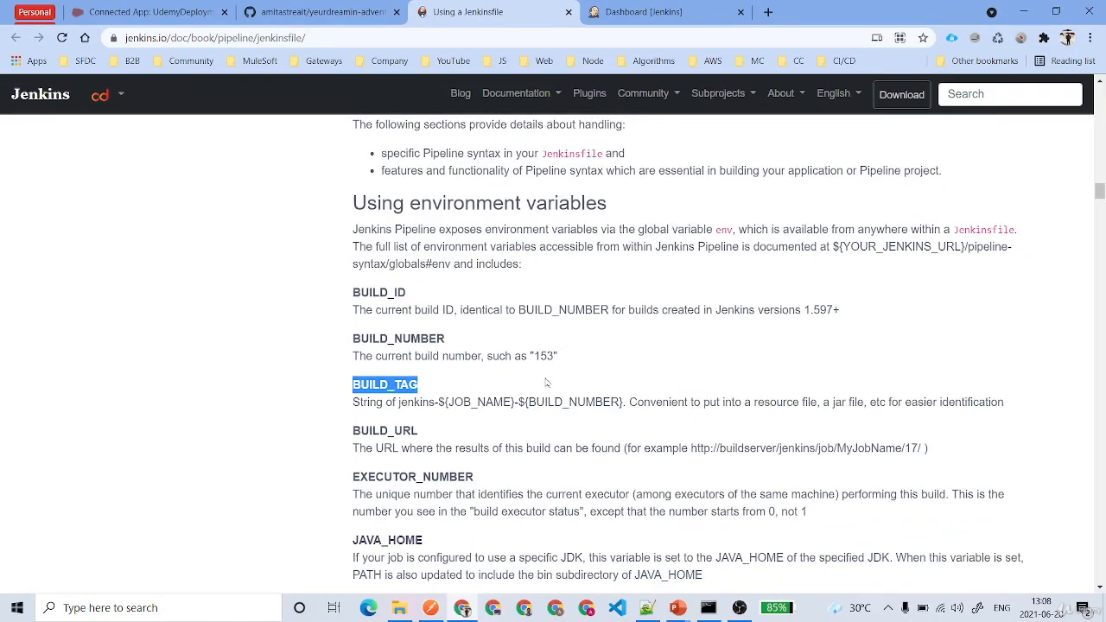
scroll(544, 383, down, 1)
drag(352, 367, 418, 367)
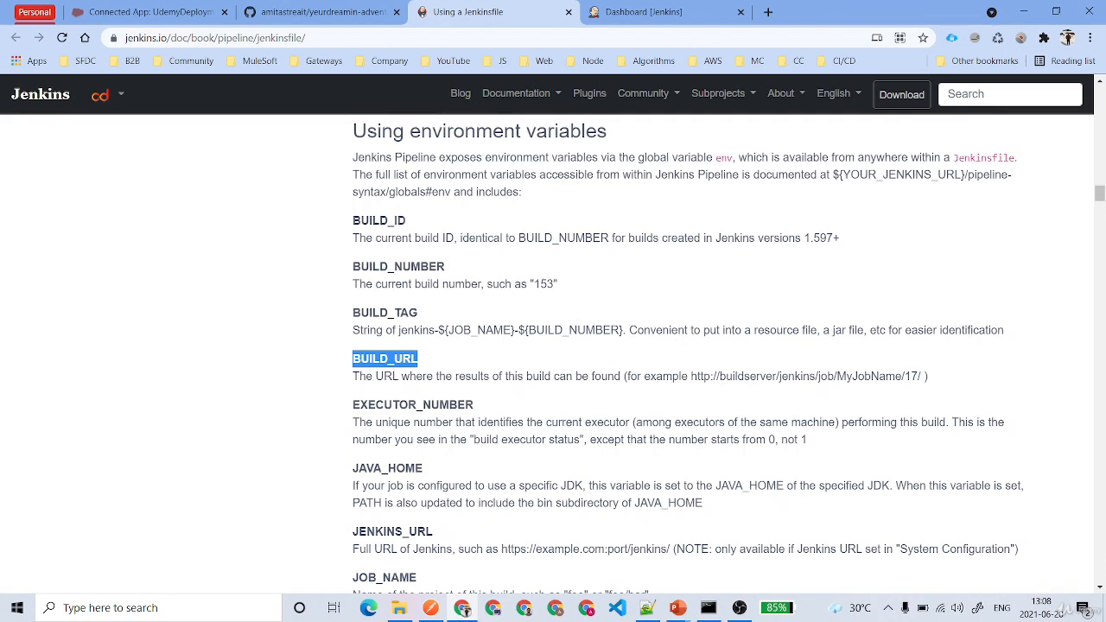
drag(352, 404, 528, 403)
scroll(529, 404, down, 3)
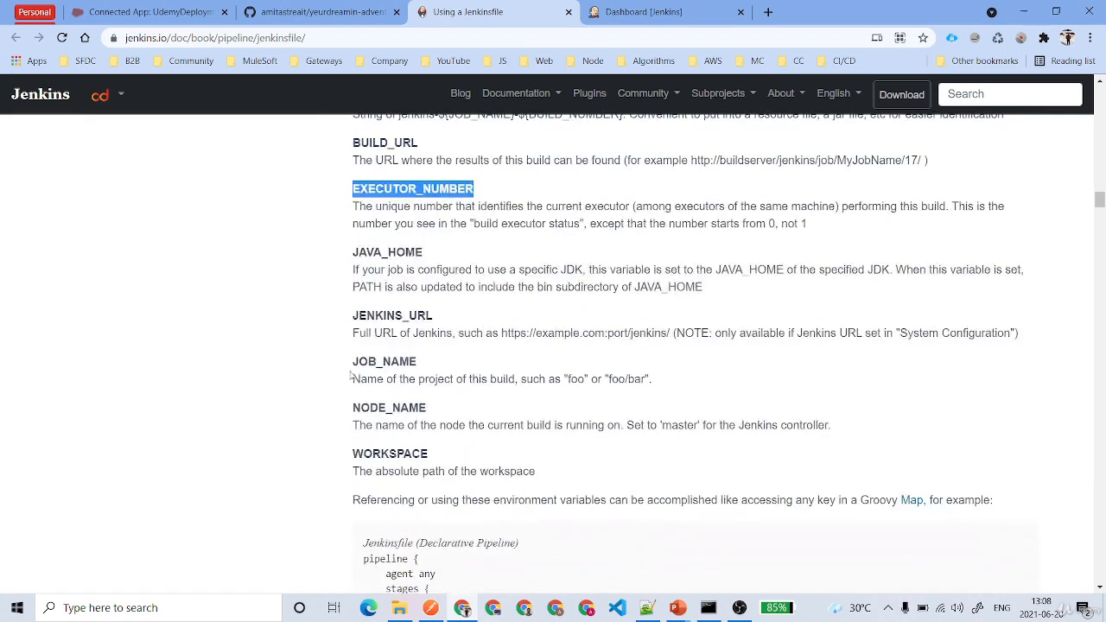
scroll(509, 350, down, 3)
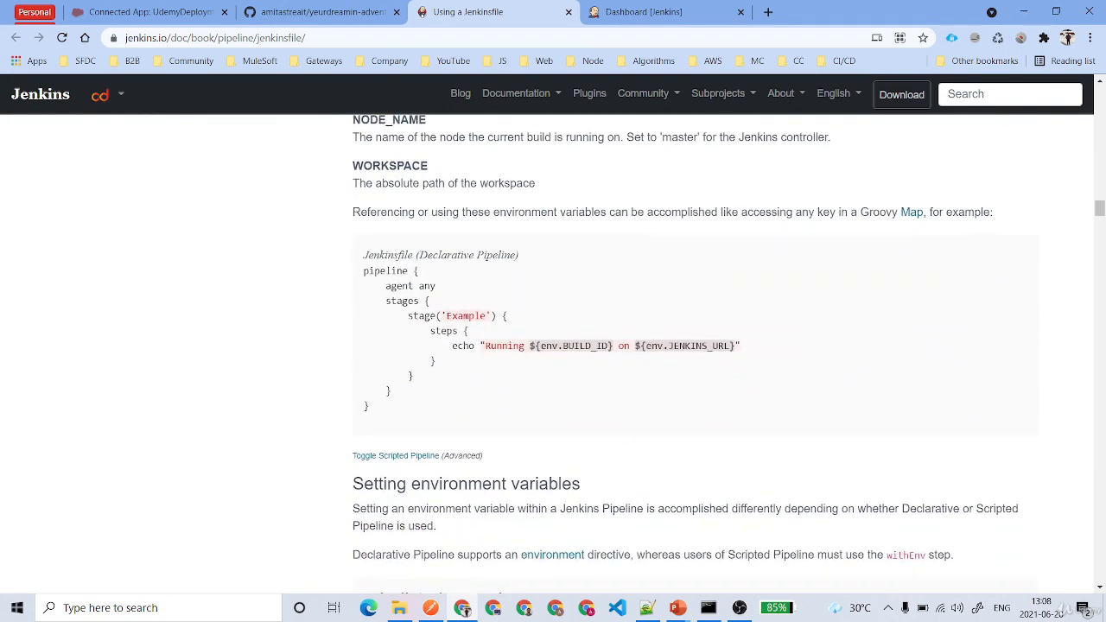
drag(447, 345, 789, 354)
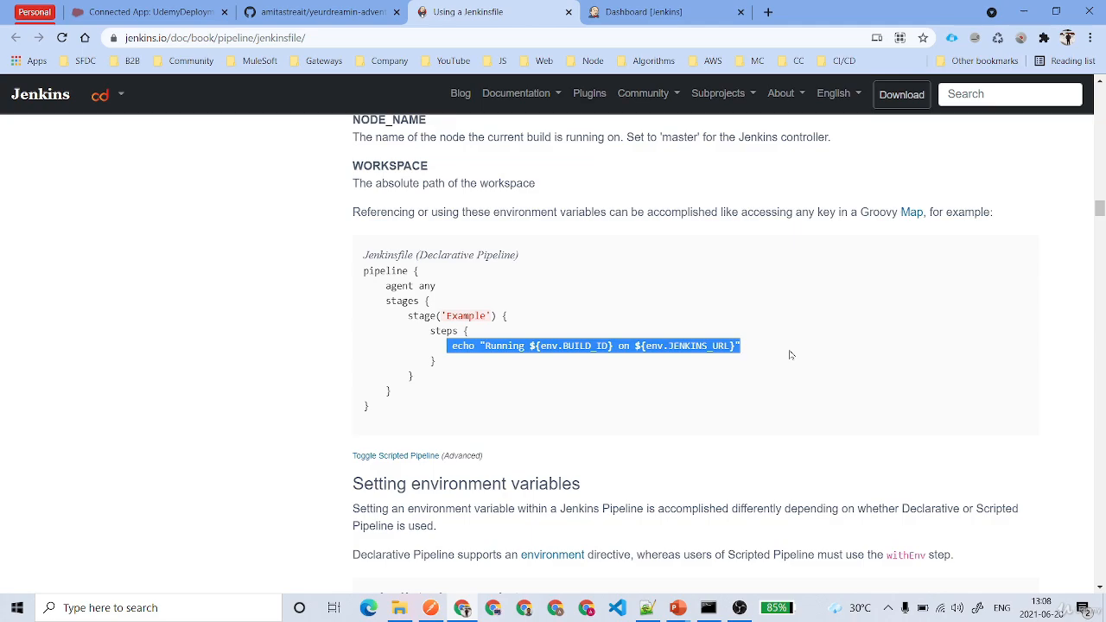
Select the complete three-stage Declarative Pipeline example code block
scroll(790, 354, up, 20)
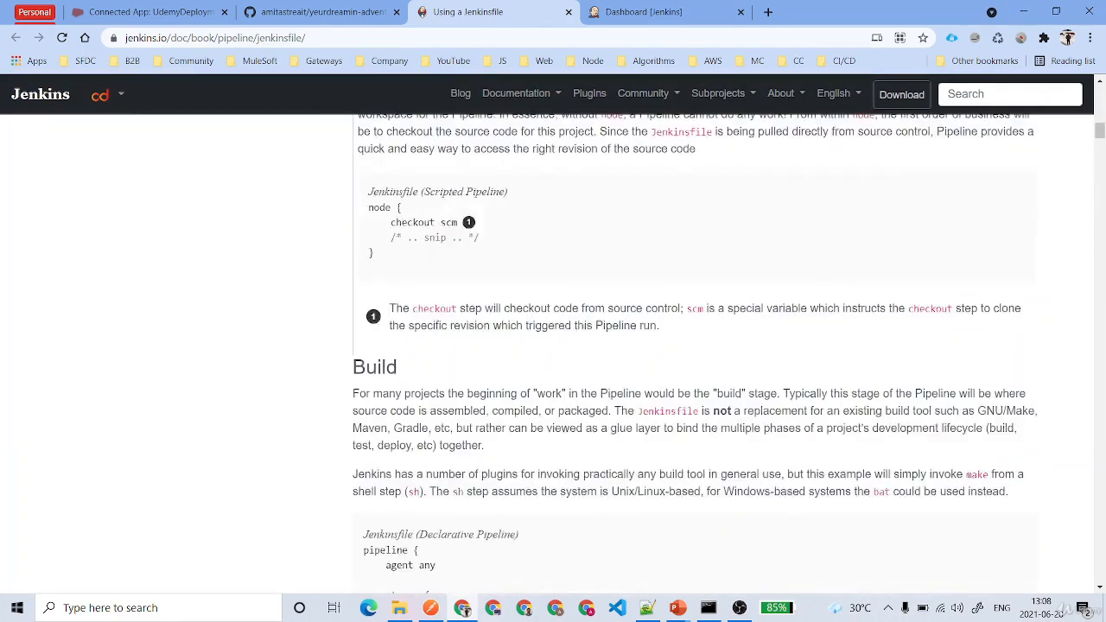
scroll(792, 354, up, 1)
scroll(683, 370, down, 6)
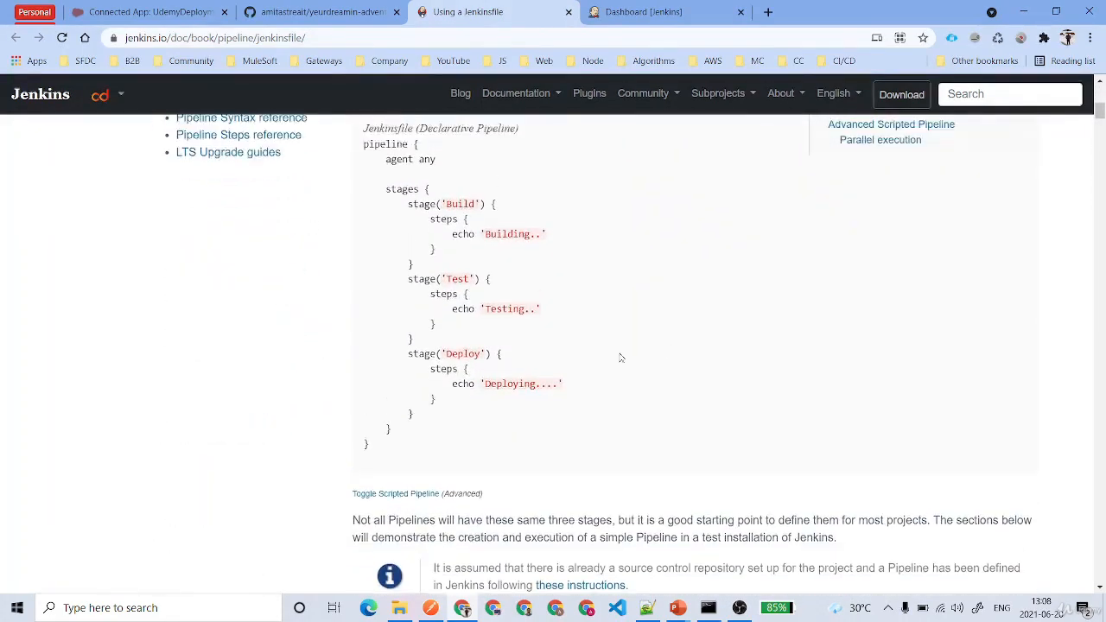
scroll(622, 357, up, 1)
drag(364, 189, 440, 496)
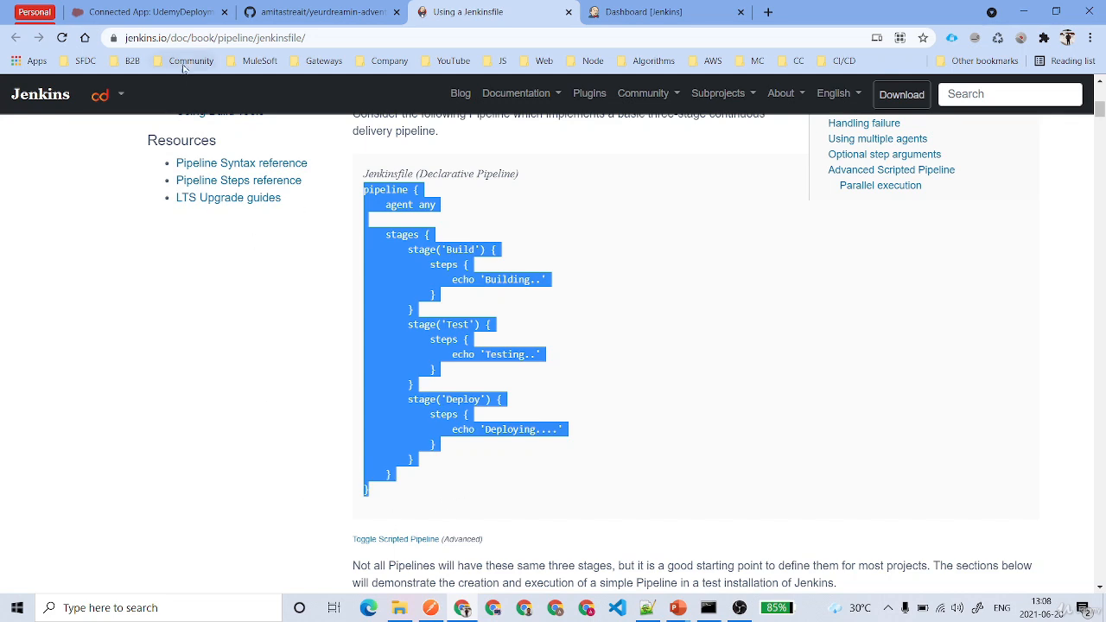
From the Dashboard, create a new Pipeline item named PipelineDemo
click(683, 11)
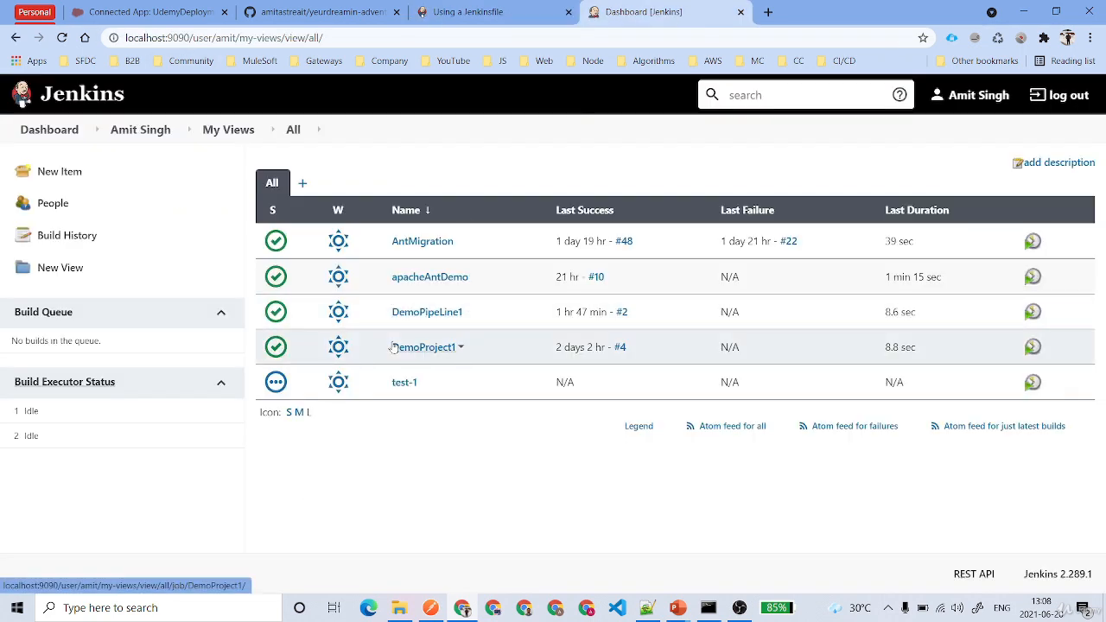
click(62, 171)
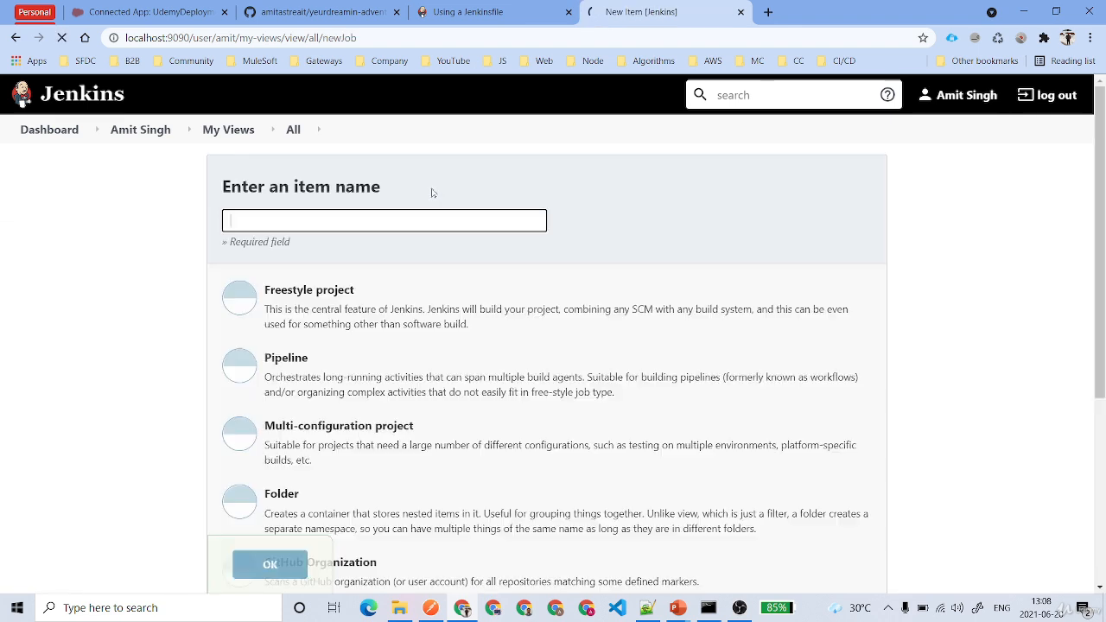
click(312, 363)
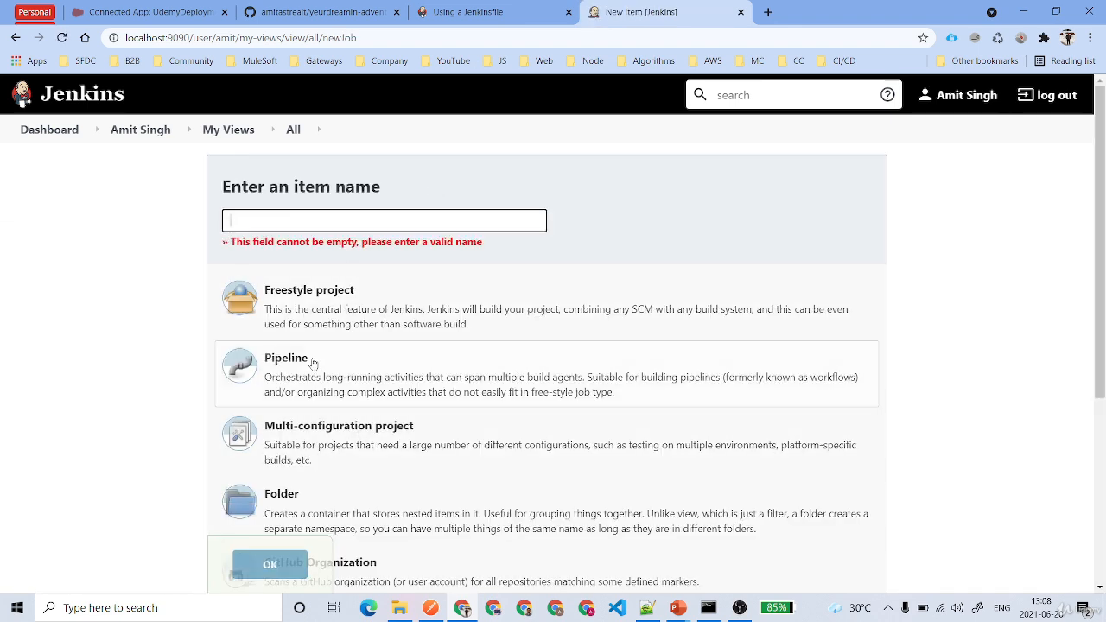
text(Pipeline)
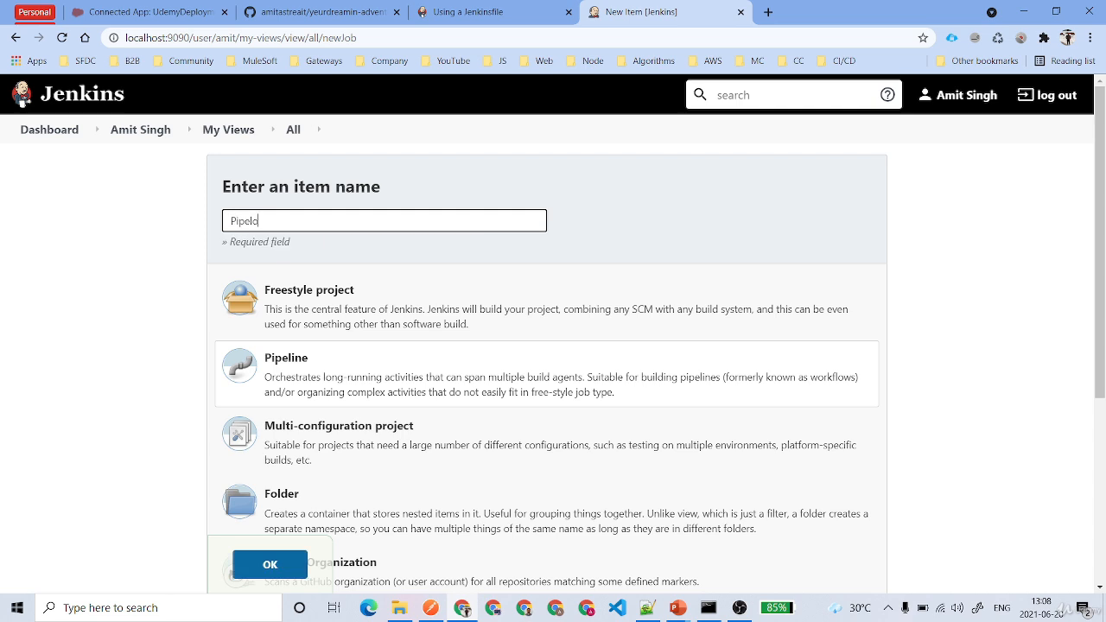
key(BackSpace)
key(BackSpace)
text(neDemo)
key(Return)
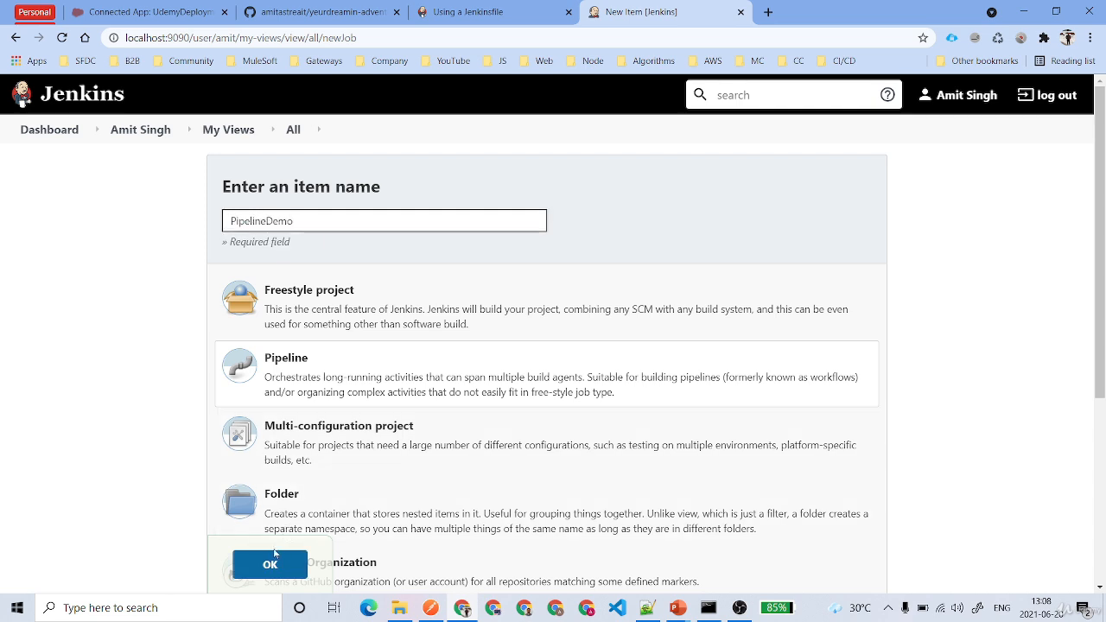
drag(318, 224, 173, 219)
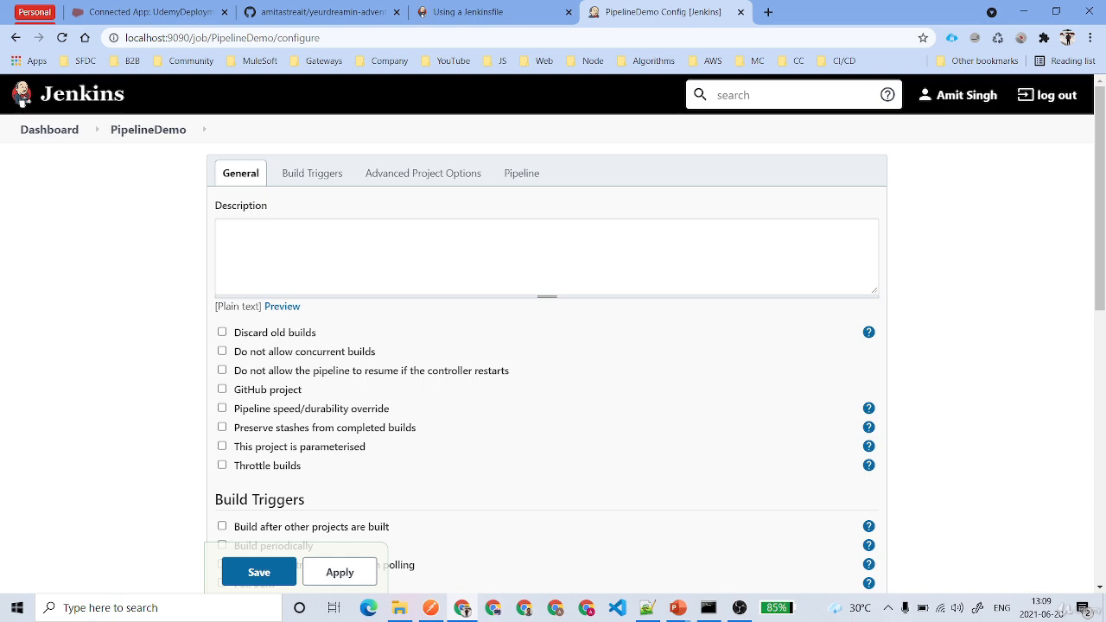
Change the Pipeline section's Definition to 'Pipeline script from SCM'
scroll(331, 292, down, 1)
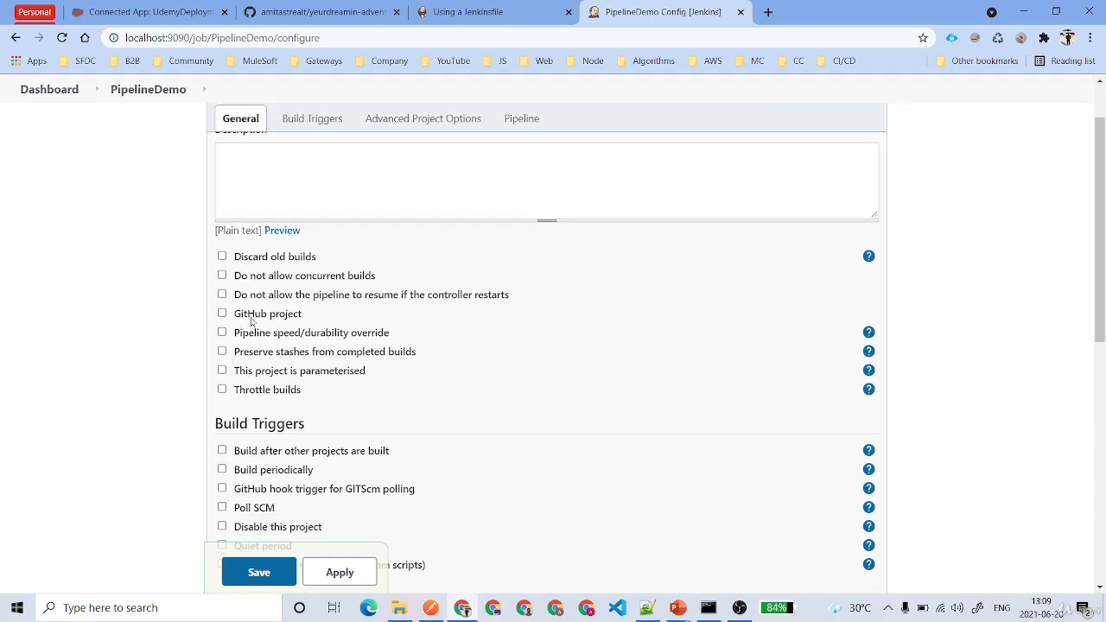
scroll(251, 322, down, 2)
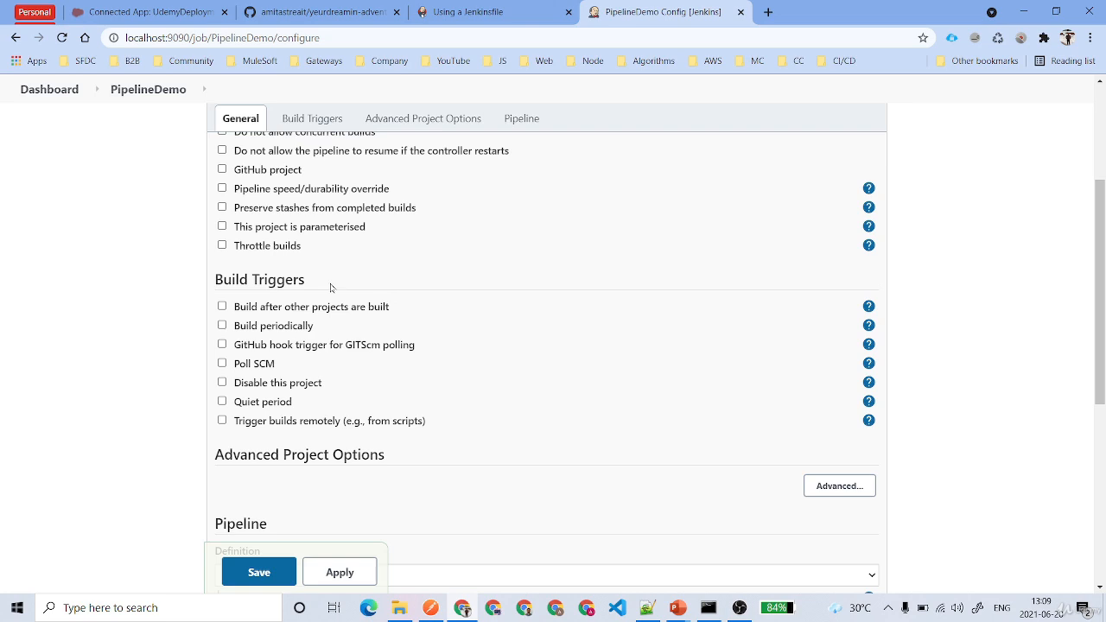
scroll(331, 288, down, 3)
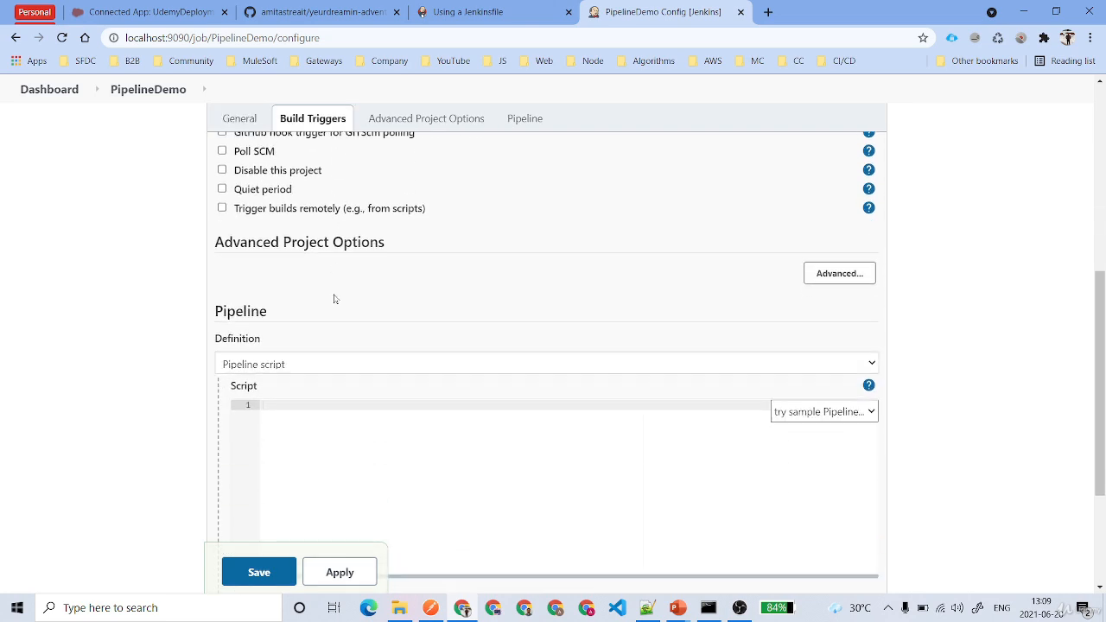
click(311, 363)
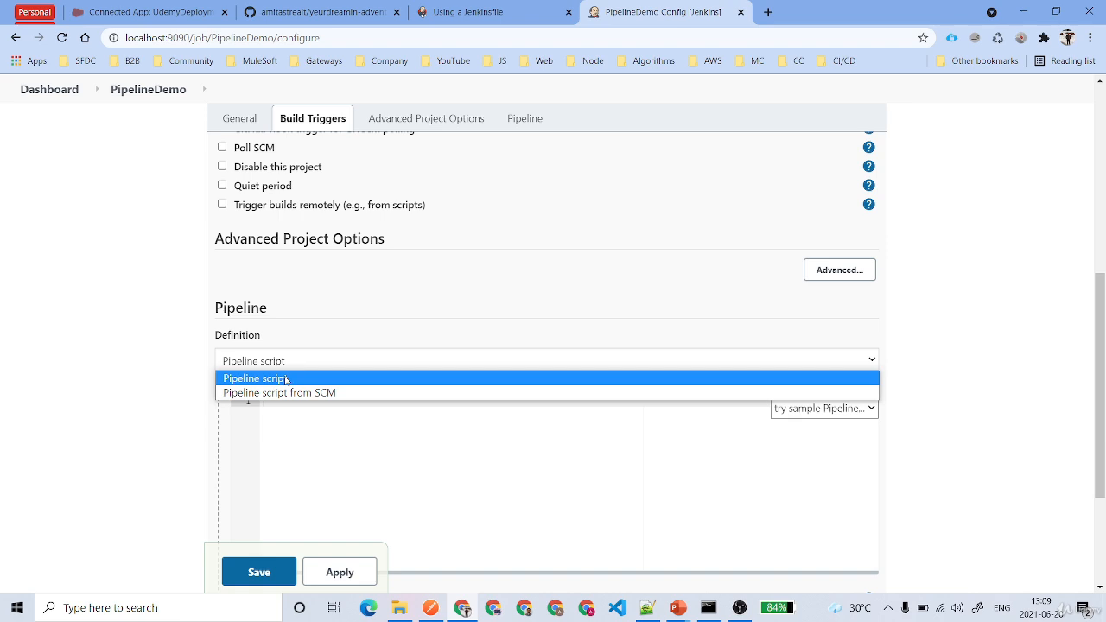
click(305, 365)
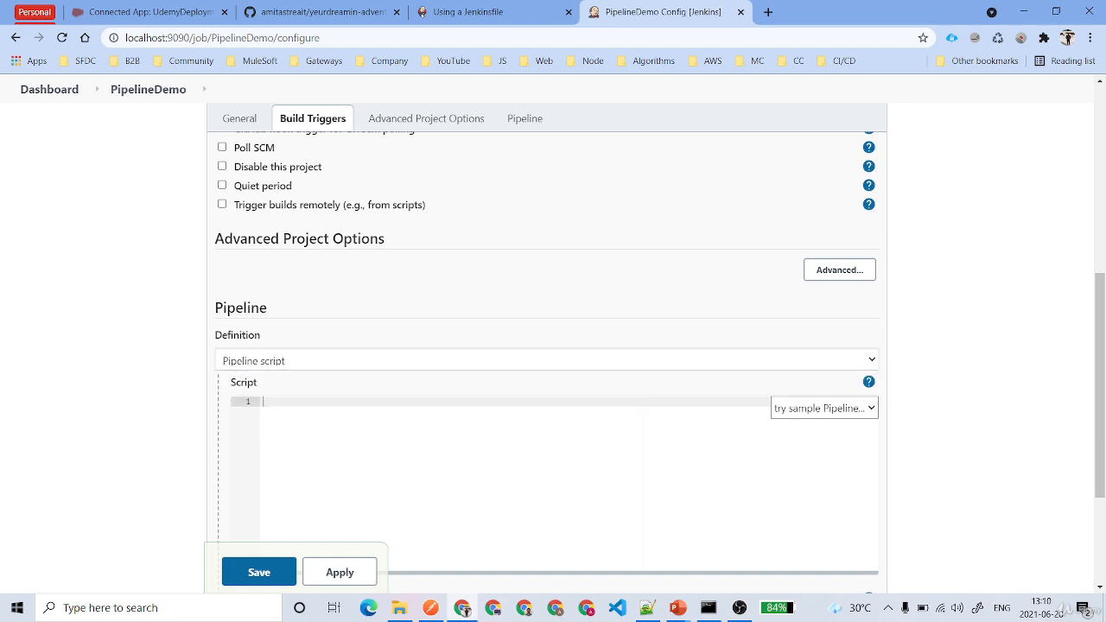
click(305, 365)
click(305, 393)
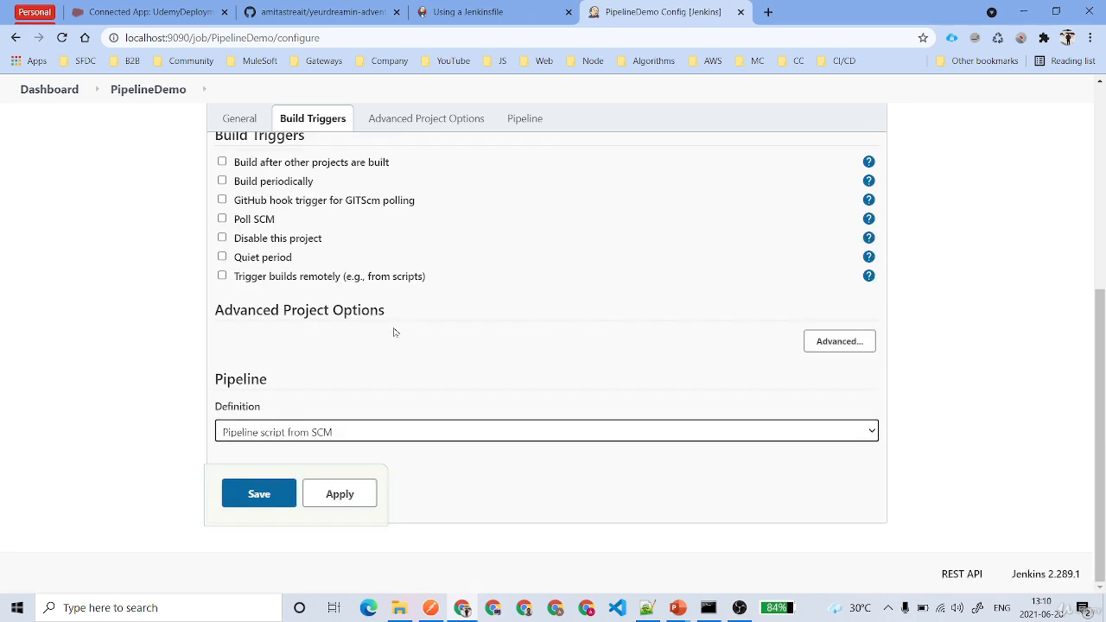
scroll(410, 383, down, 2)
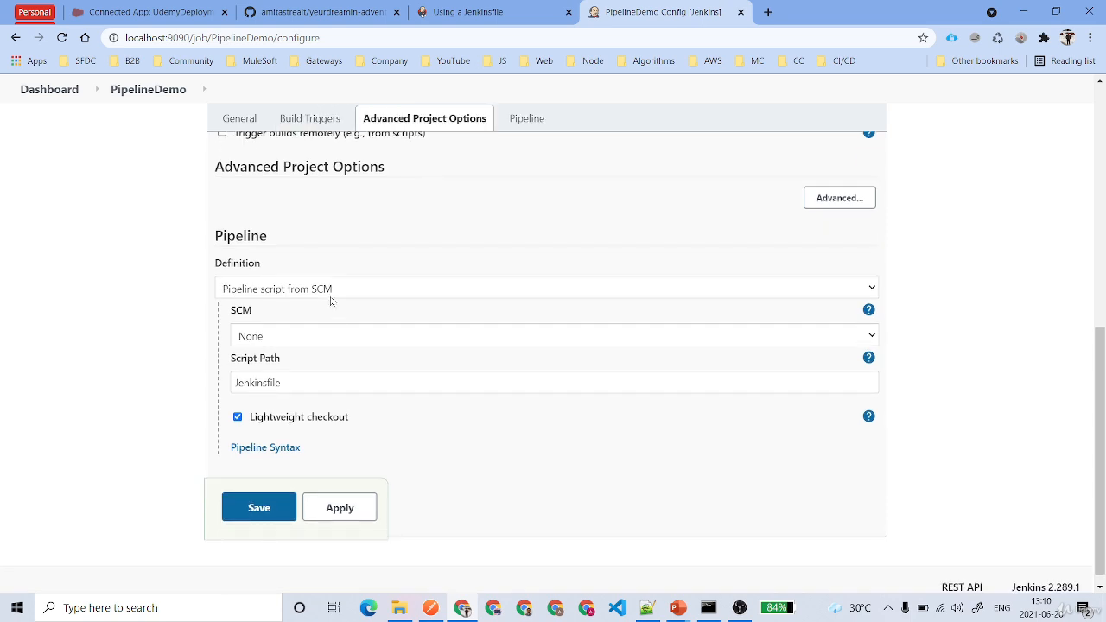
Switch Definition back to 'Pipeline script' and load the Hello World sample
click(330, 290)
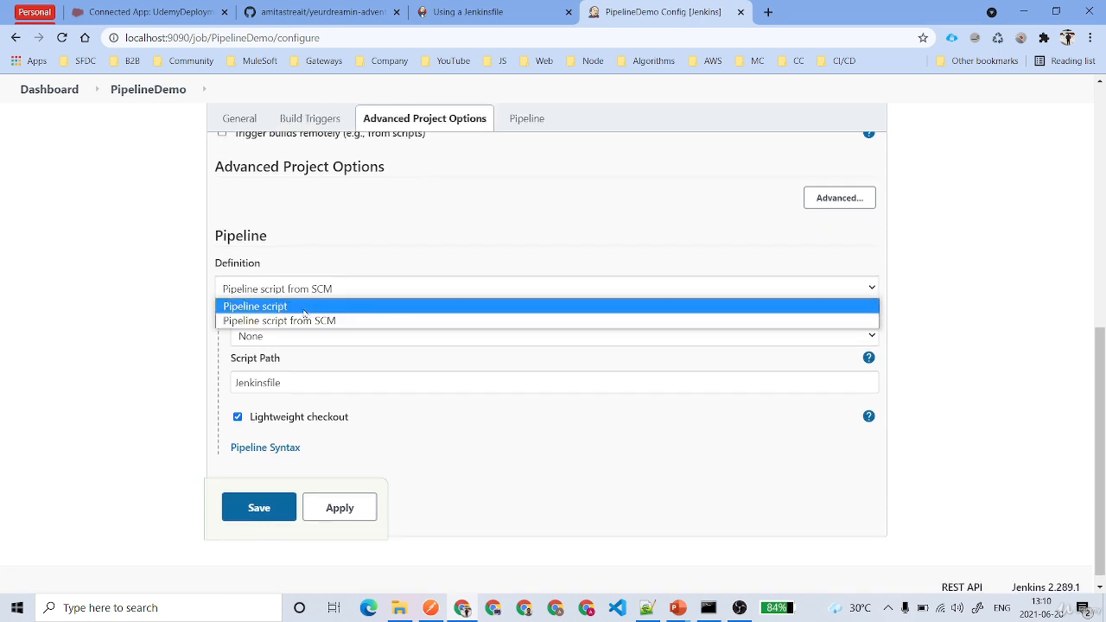
click(304, 307)
click(265, 330)
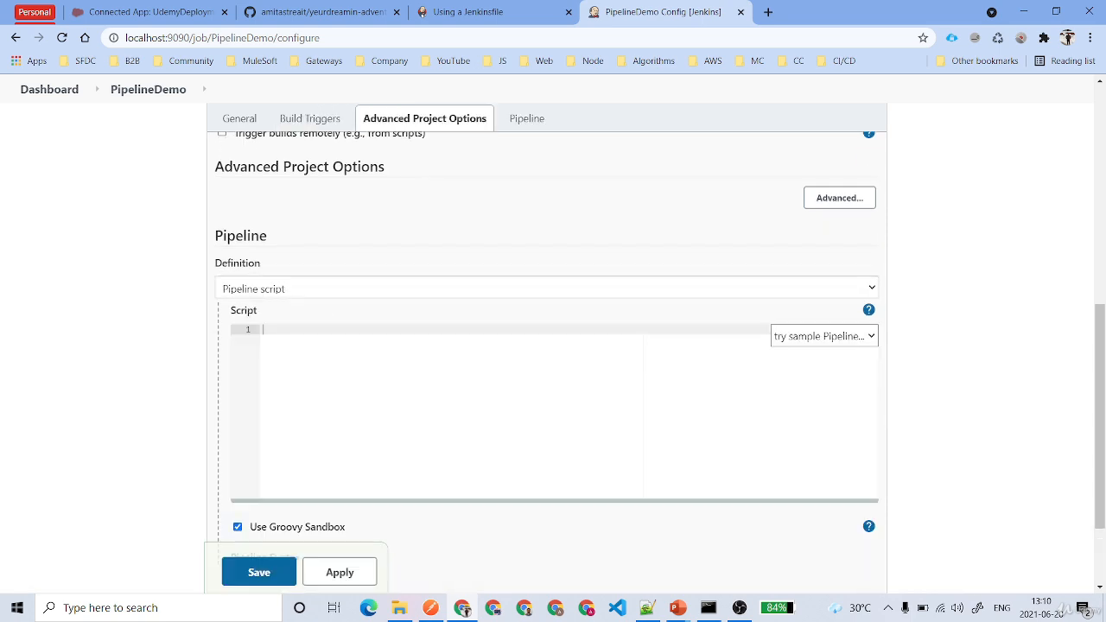
click(838, 345)
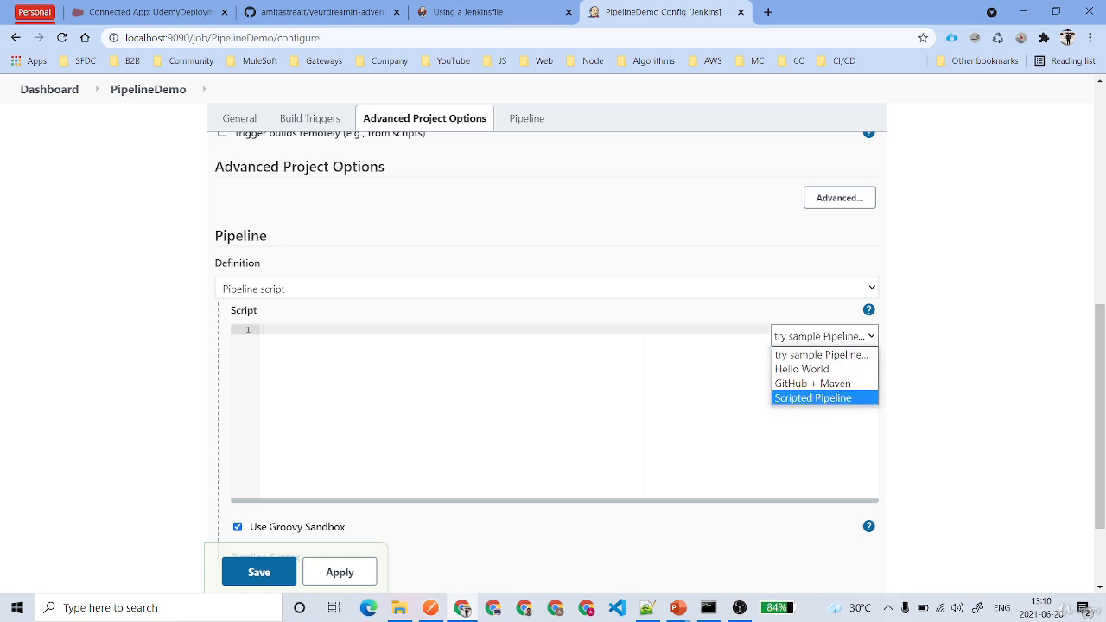
click(812, 368)
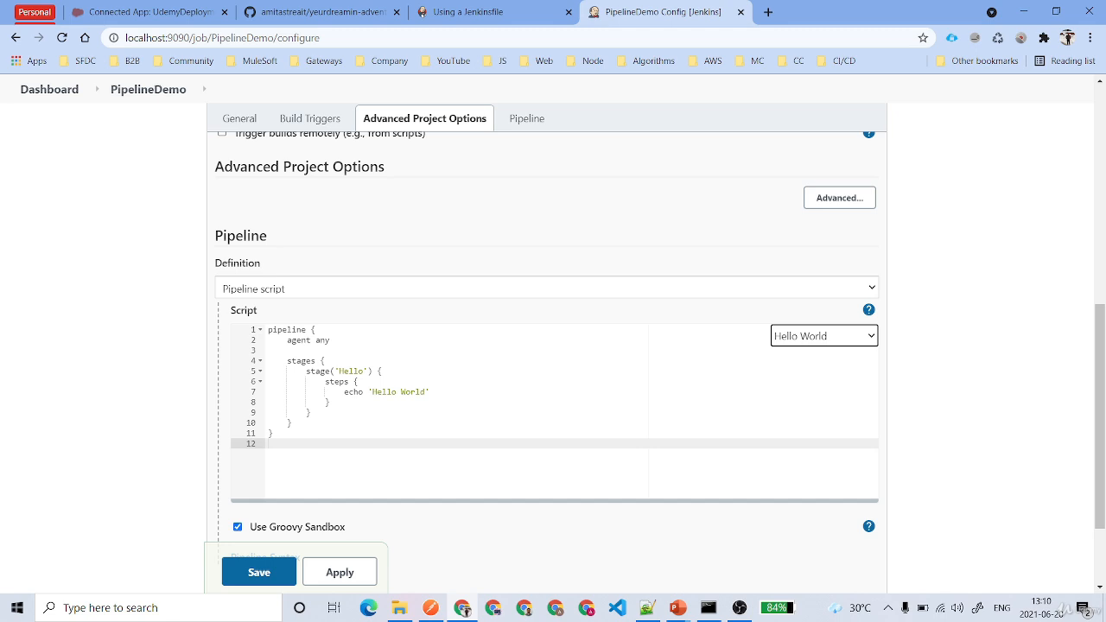
drag(275, 433, 267, 331)
click(270, 444)
Load the GitHub + Maven sample and inspect its Maven build command
click(799, 342)
click(810, 383)
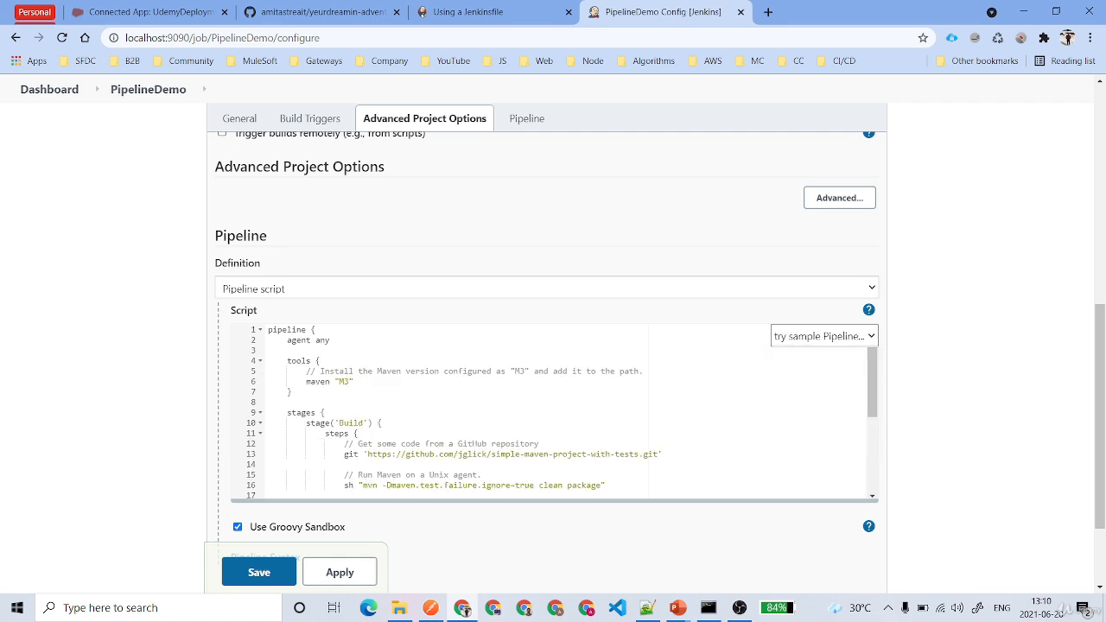
scroll(562, 413, down, 4)
scroll(561, 413, up, 4)
scroll(561, 413, down, 2)
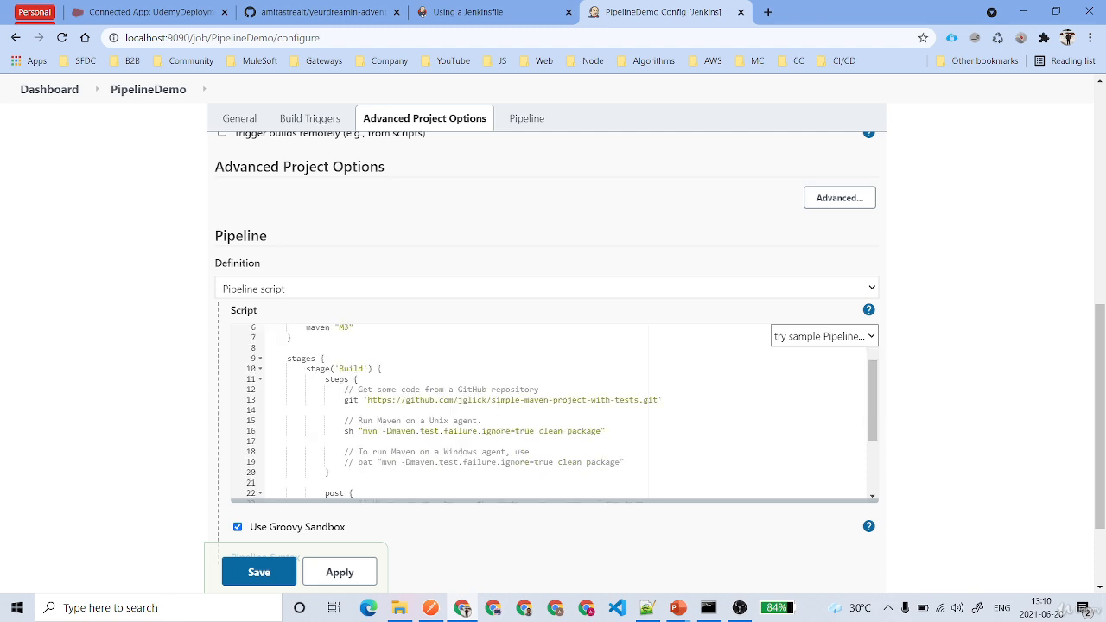
drag(344, 431, 607, 431)
click(608, 432)
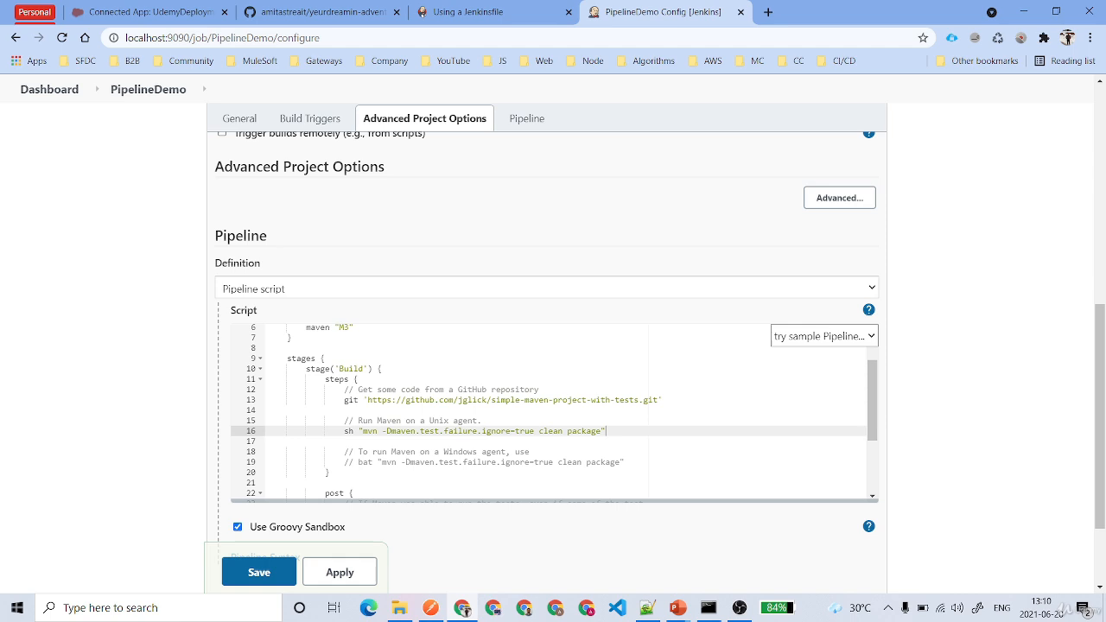
Load the Scripted Pipeline sample, inspect its Preparation stage, then select the whole script
click(825, 336)
click(813, 397)
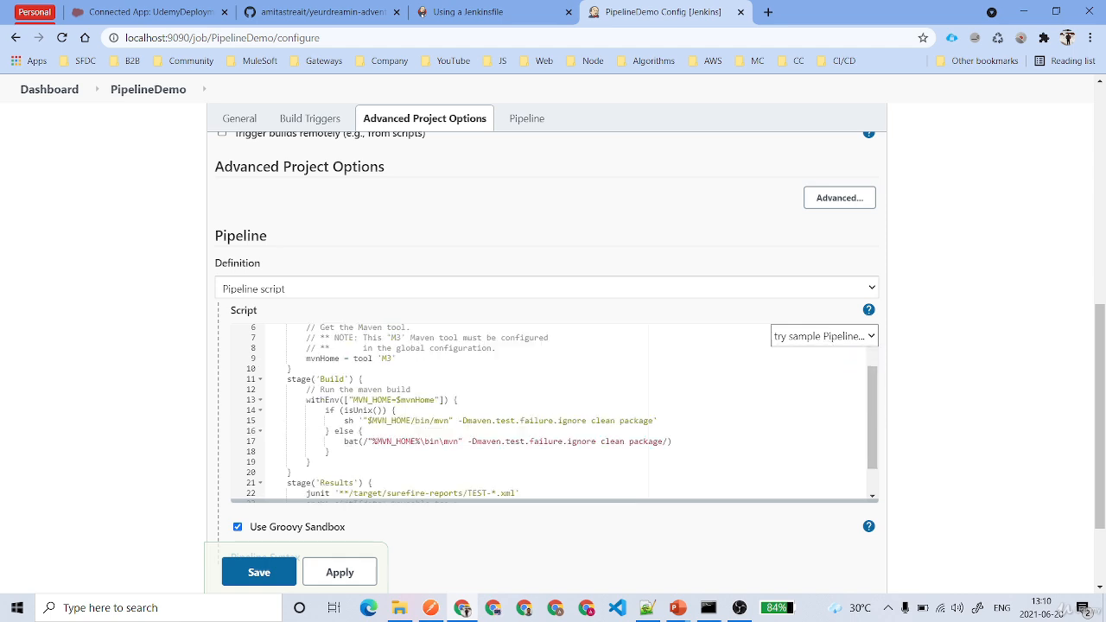
scroll(553, 413, up, 2)
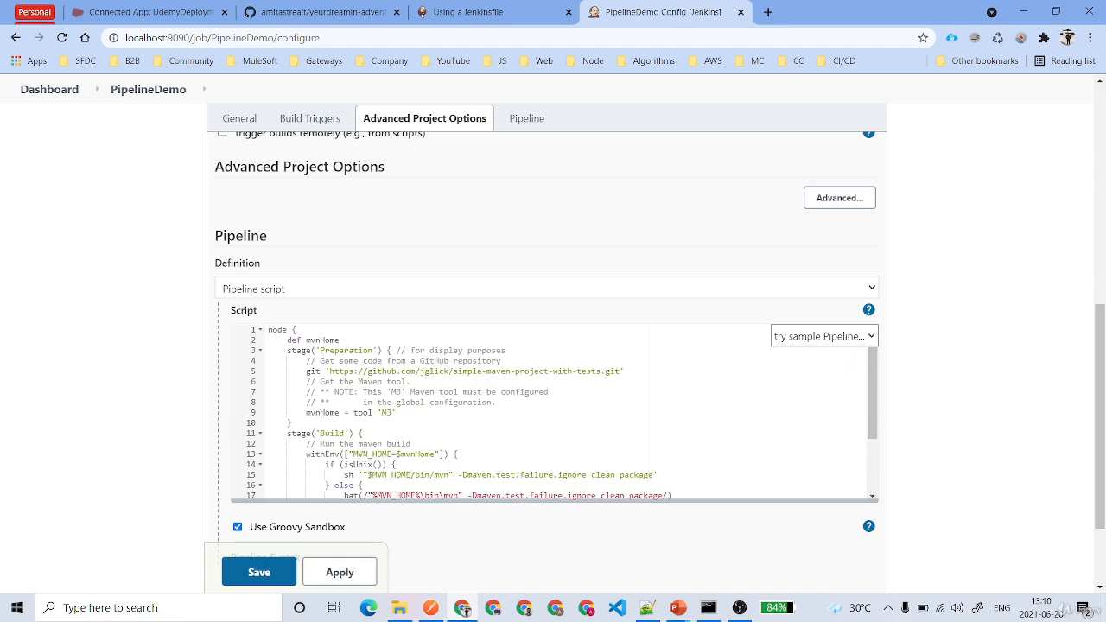
double_click(348, 351)
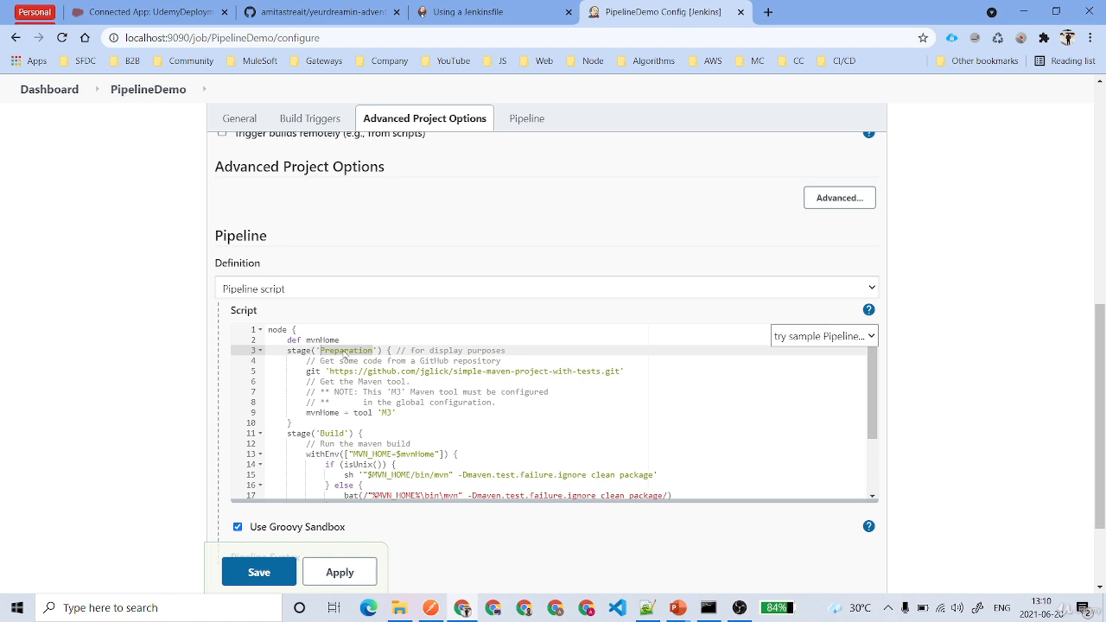
drag(302, 372, 626, 371)
click(398, 413)
double_click(292, 424)
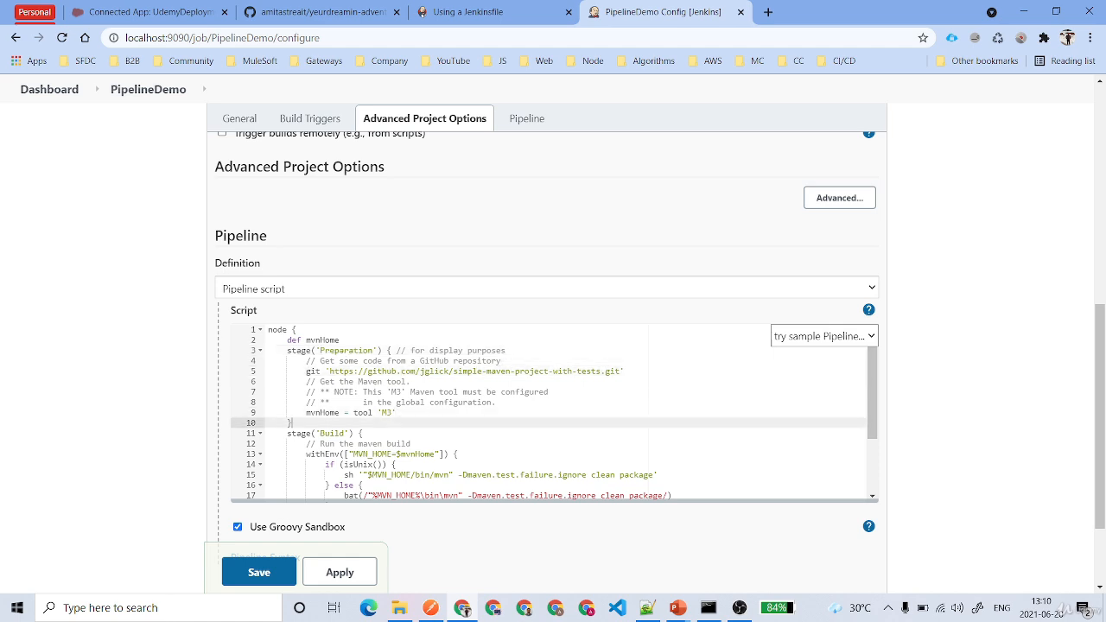
scroll(292, 423, down, 4)
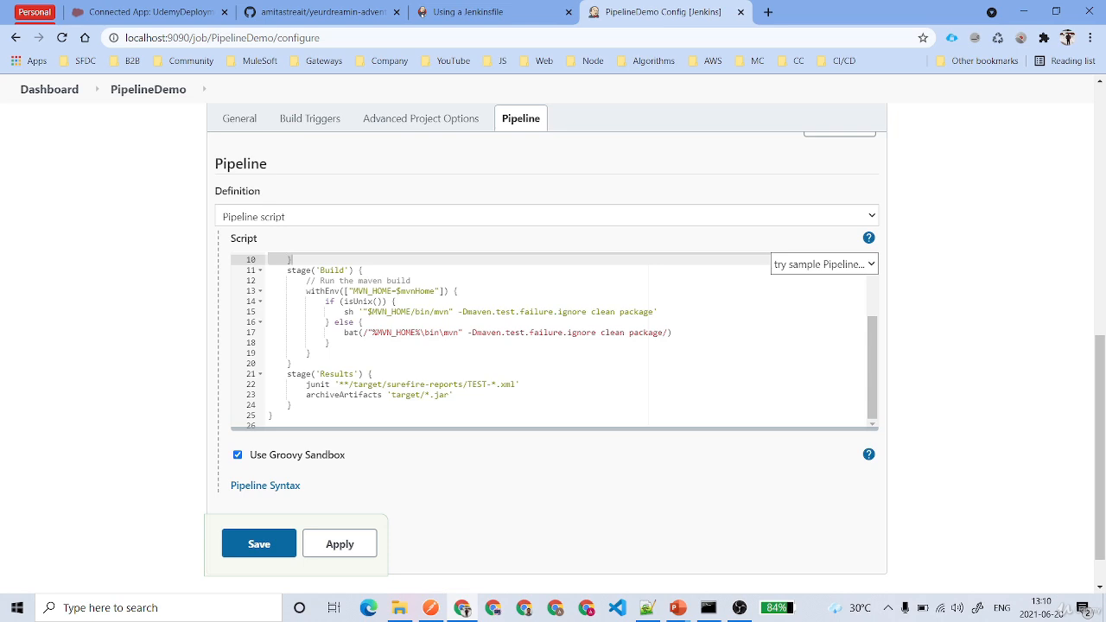
scroll(553, 342, up, 3)
key(ctrl+a)
Paste the Build/Test/Deploy pipeline and duplicate the Build stage after Test
key(ctrl+v)
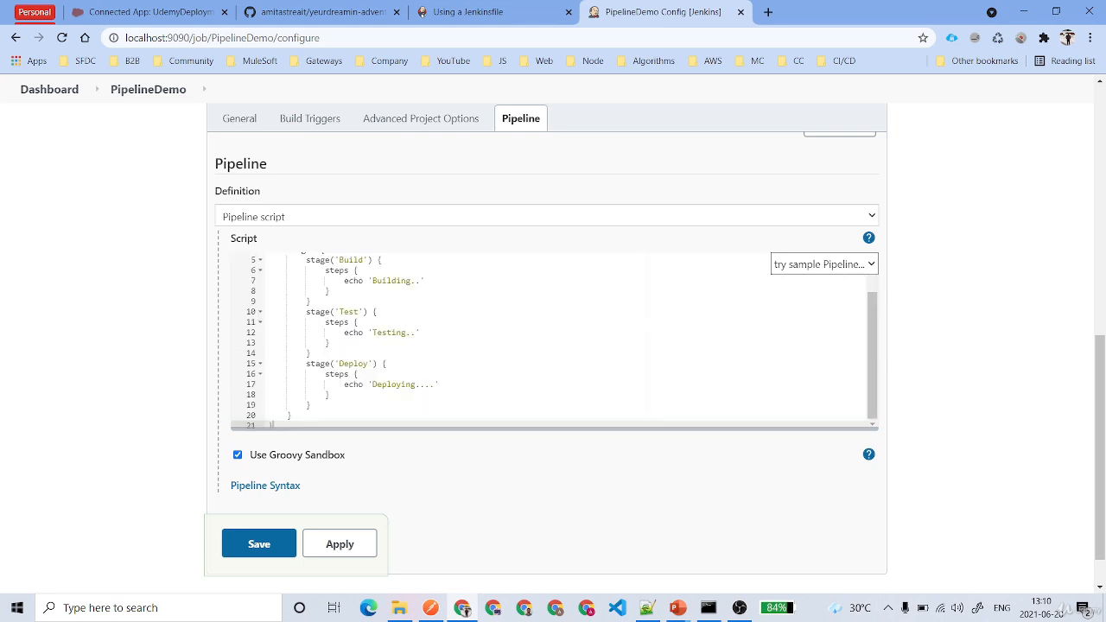
click(268, 278)
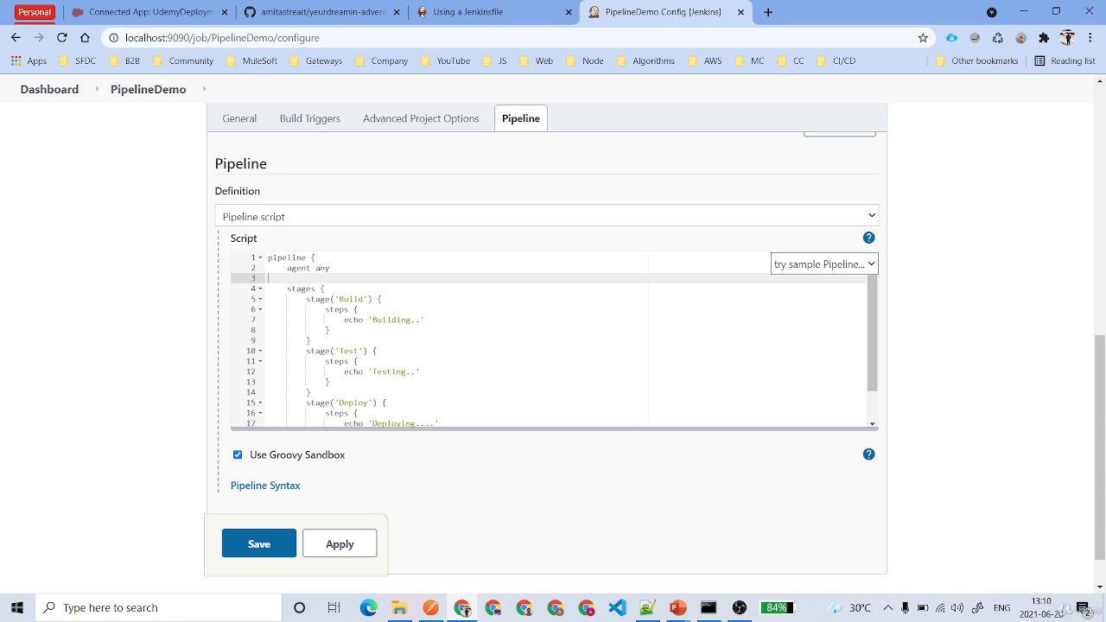
drag(306, 299, 311, 340)
key(ctrl+c)
scroll(311, 340, down, 2)
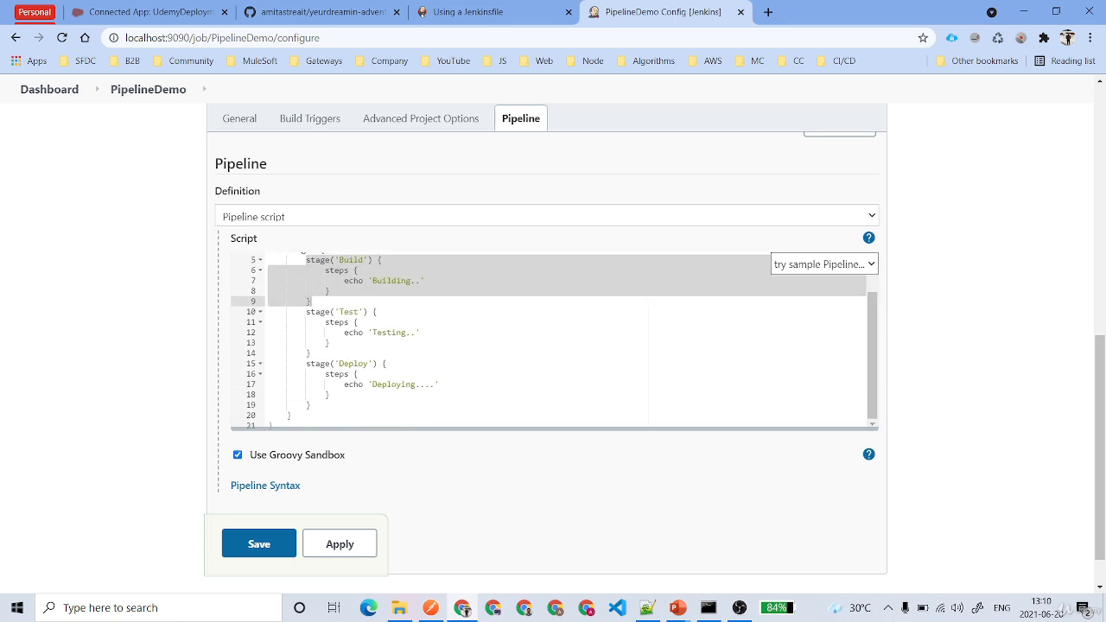
click(311, 353)
key(Return)
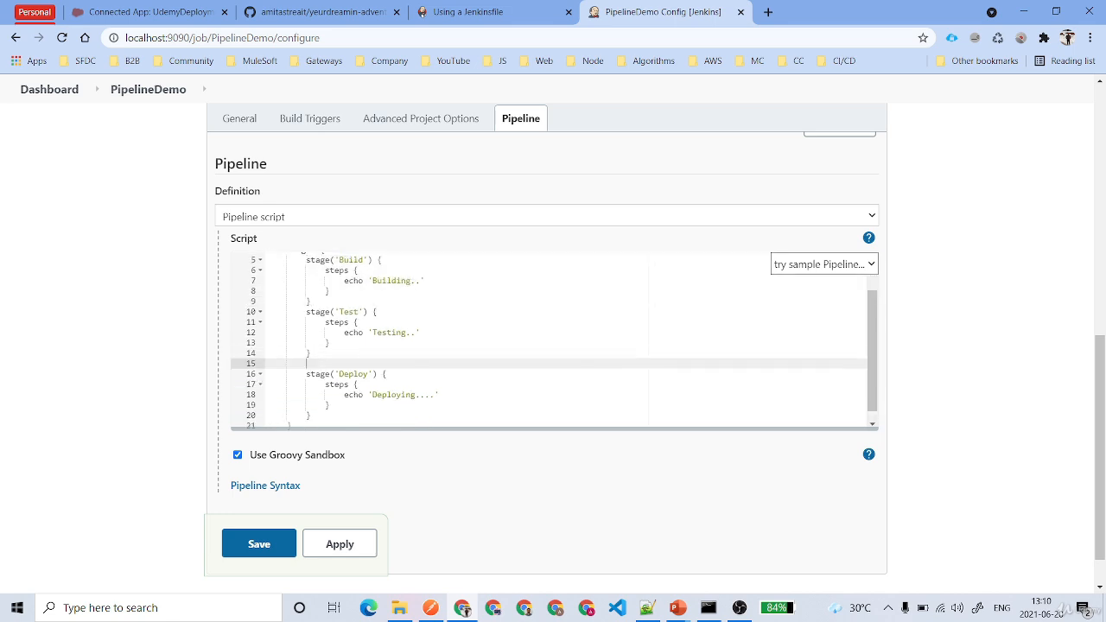
key(ctrl+v)
Rename the copied stage and its echo text to Integration
double_click(351, 363)
text(Integration)
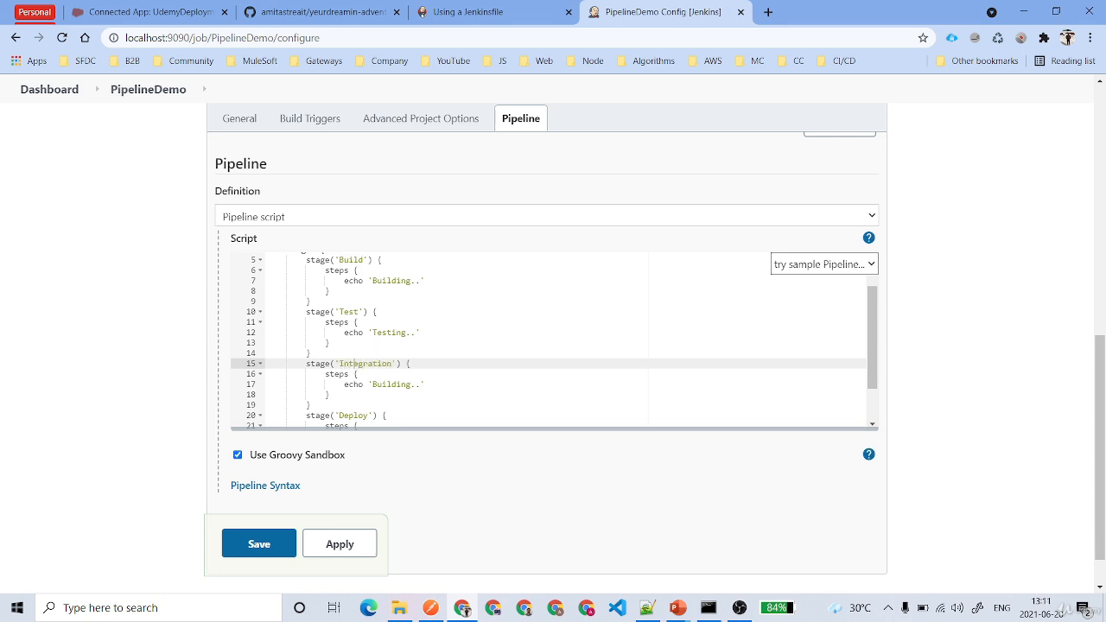
double_click(363, 363)
key(ctrl+c)
double_click(389, 376)
key(ctrl+v)
key(ctrl+z)
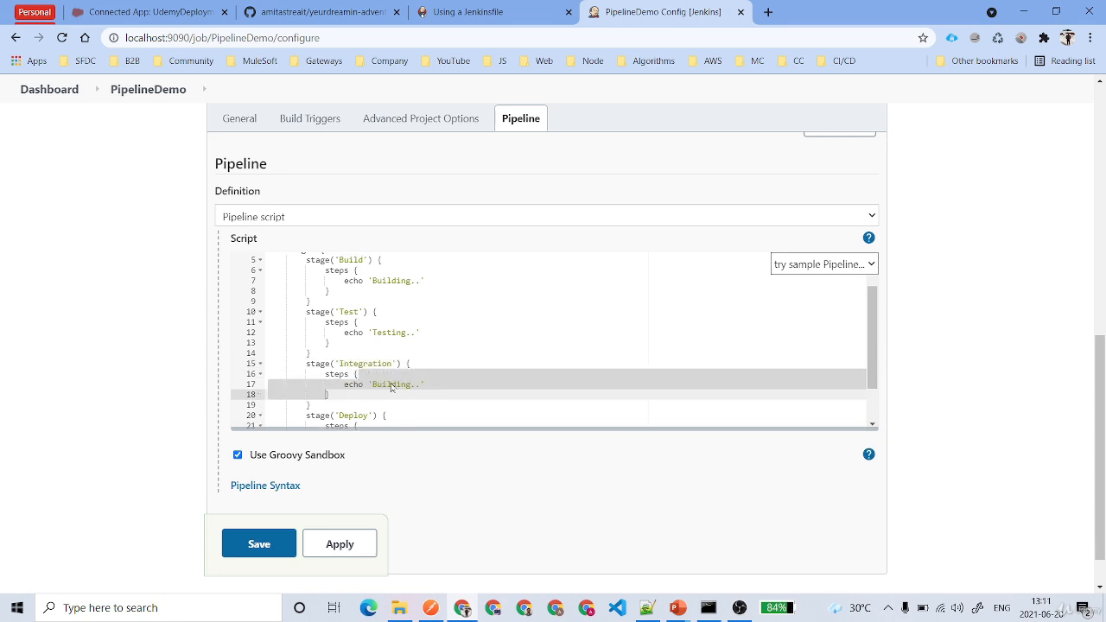
double_click(389, 383)
key(ctrl+v)
Add a Data Import stage after Integration with matching echo text
scroll(389, 384, down, 1)
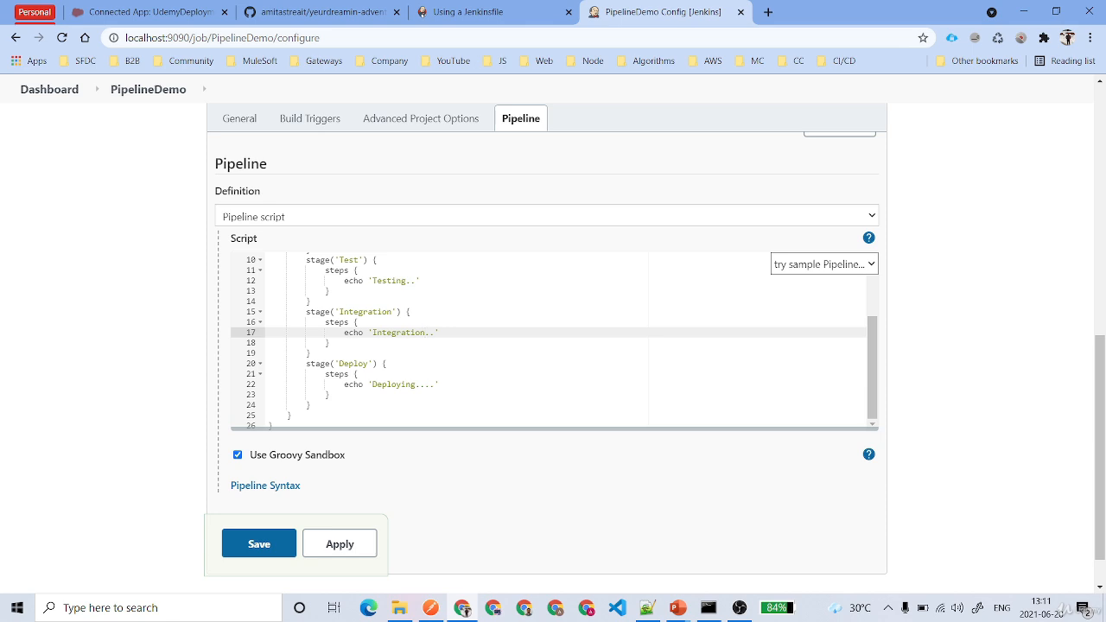
drag(306, 312, 312, 353)
click(312, 354)
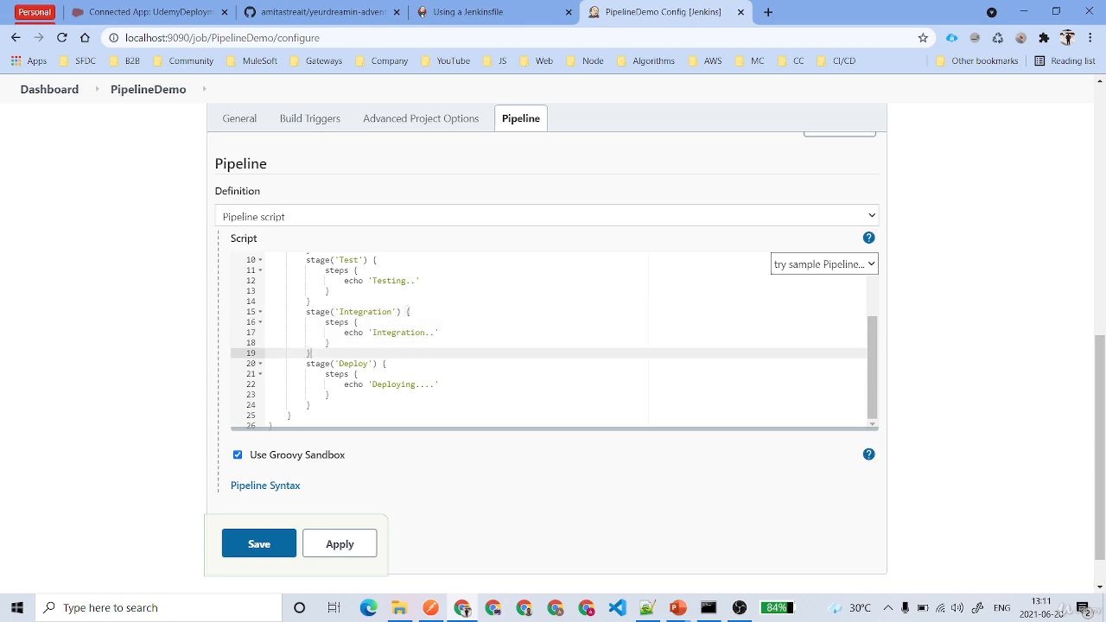
key(Return)
key(ctrl+v)
double_click(353, 356)
double_click(355, 364)
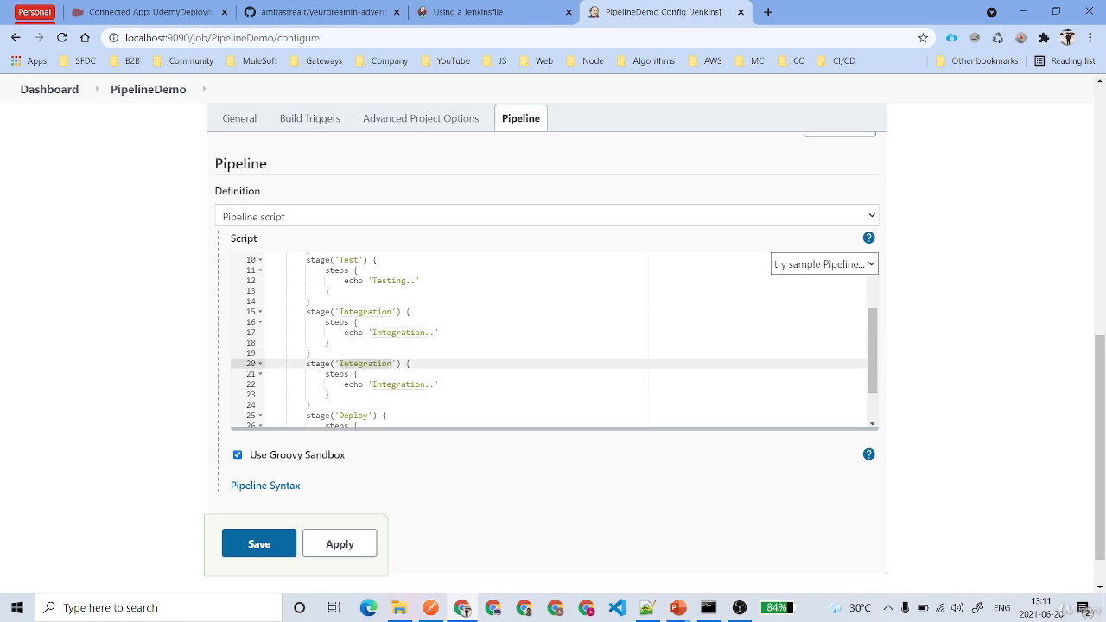
text(Data Impor)
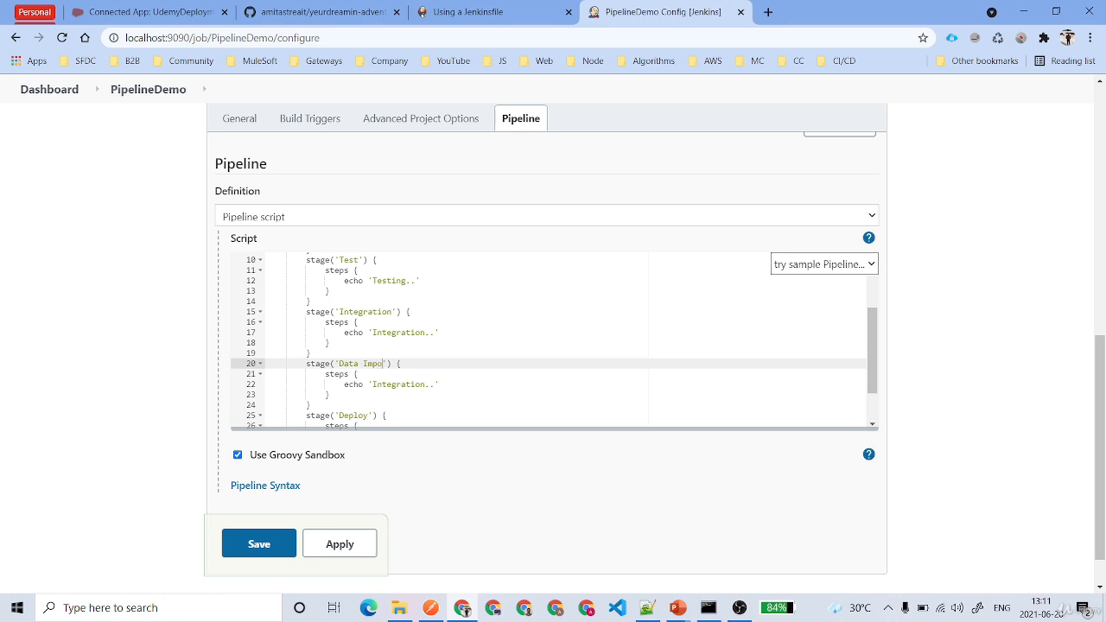
text(t)
double_click(402, 392)
double_click(402, 391)
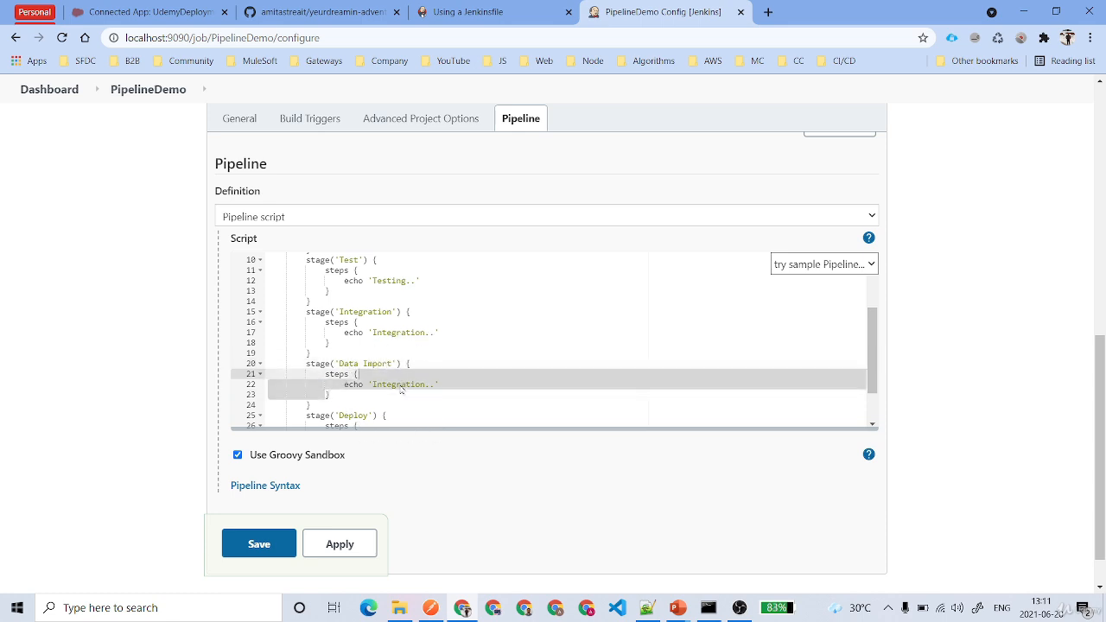
click(402, 387)
double_click(402, 384)
text(Data Import)
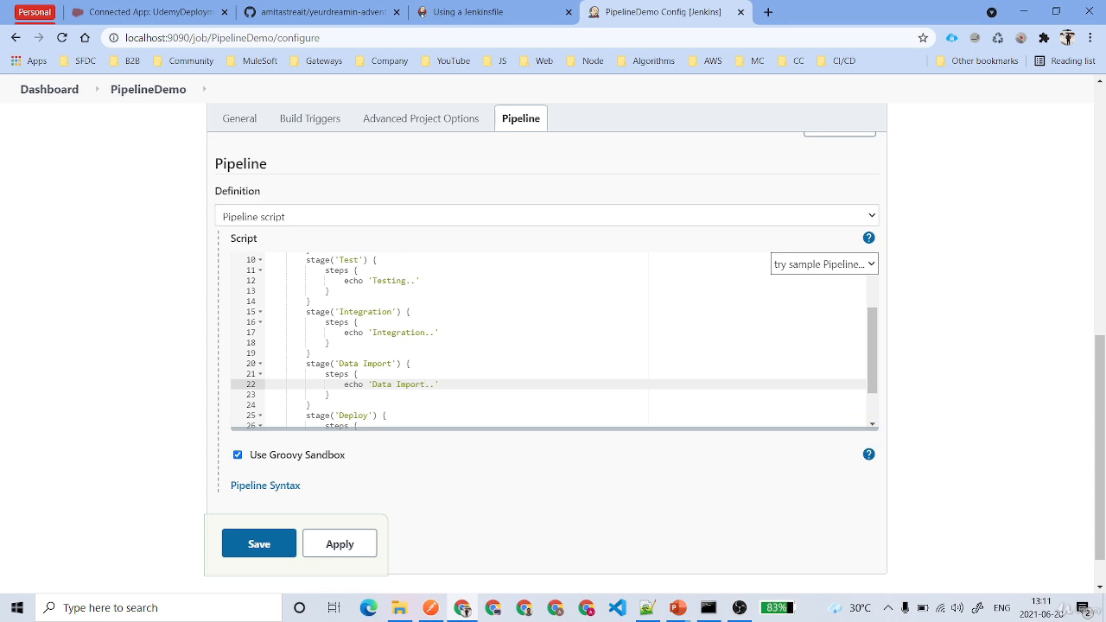
Duplicate the Data Import stage and rename the copy to Assign Permission
drag(306, 364, 310, 405)
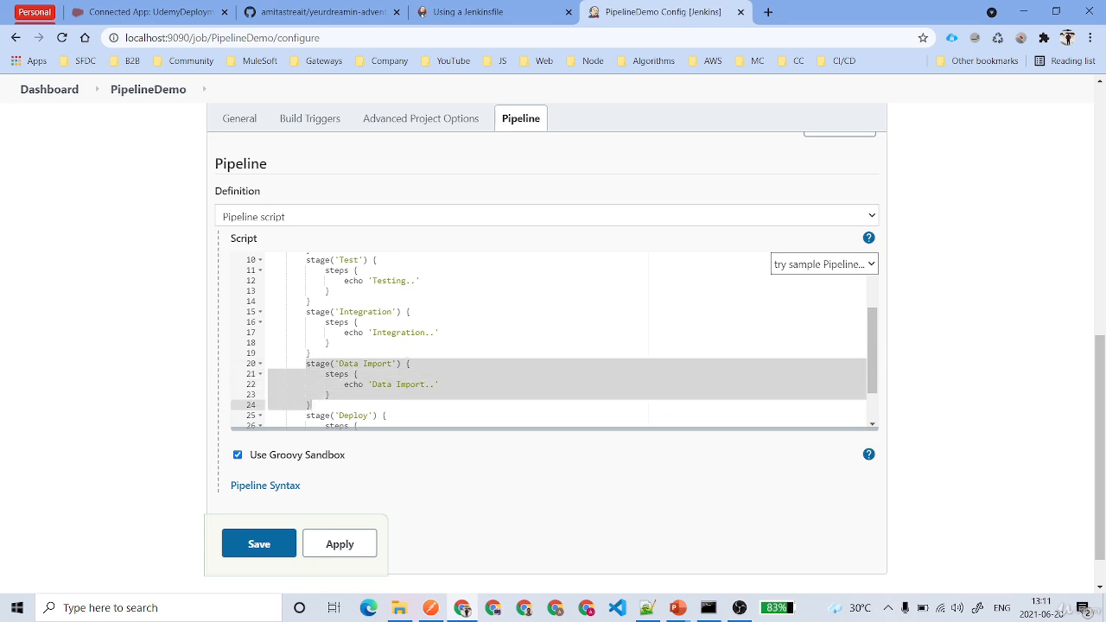
click(332, 408)
key(Return)
key(ctrl+v)
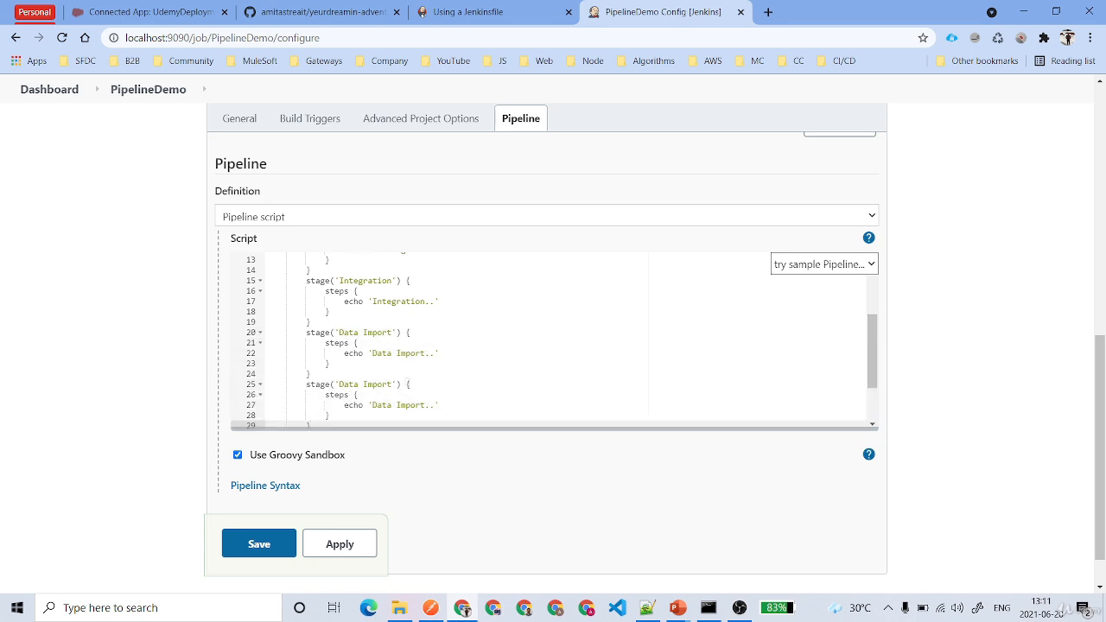
double_click(378, 385)
click(338, 384)
drag(337, 385, 391, 385)
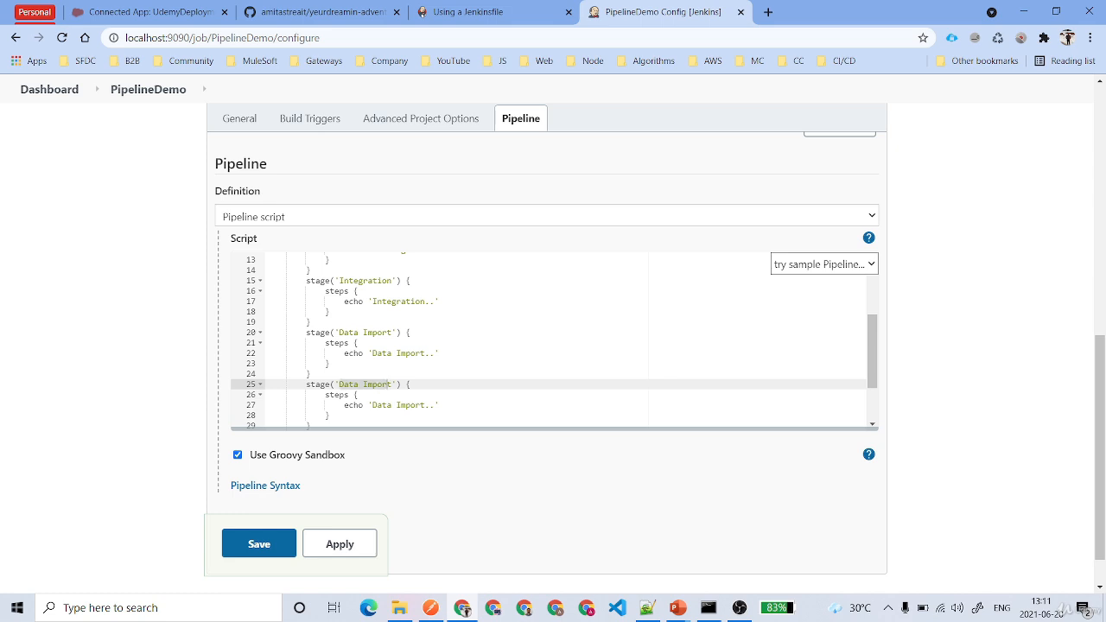
text(Ass)
Check the Assign Permission stage name and apply the six-stage script
scroll(332, 364, down, 1)
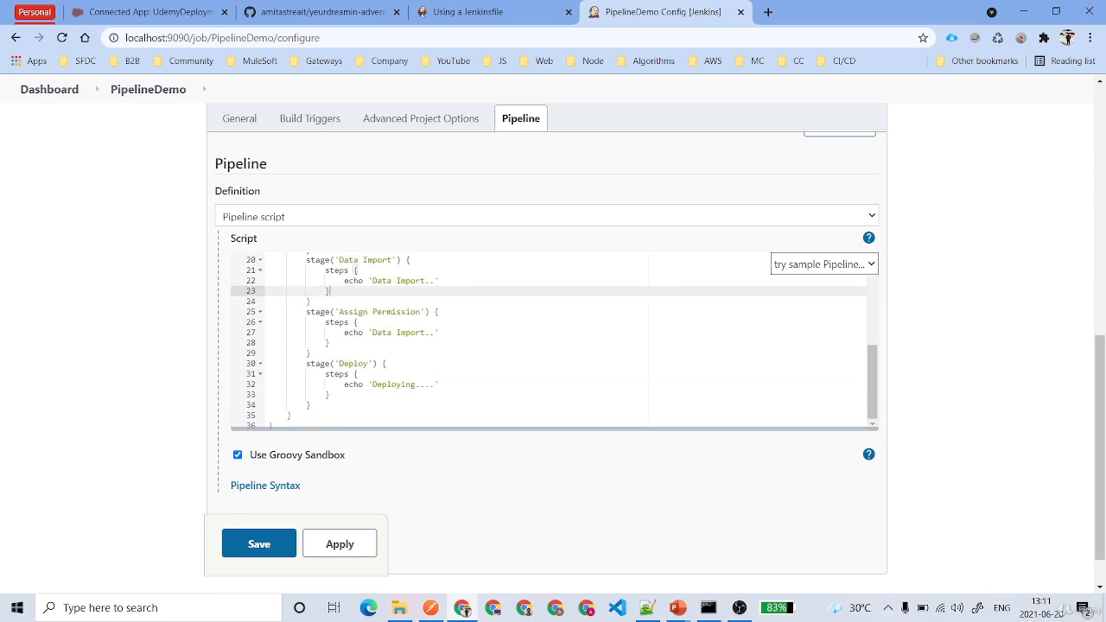
drag(338, 312, 417, 311)
click(417, 323)
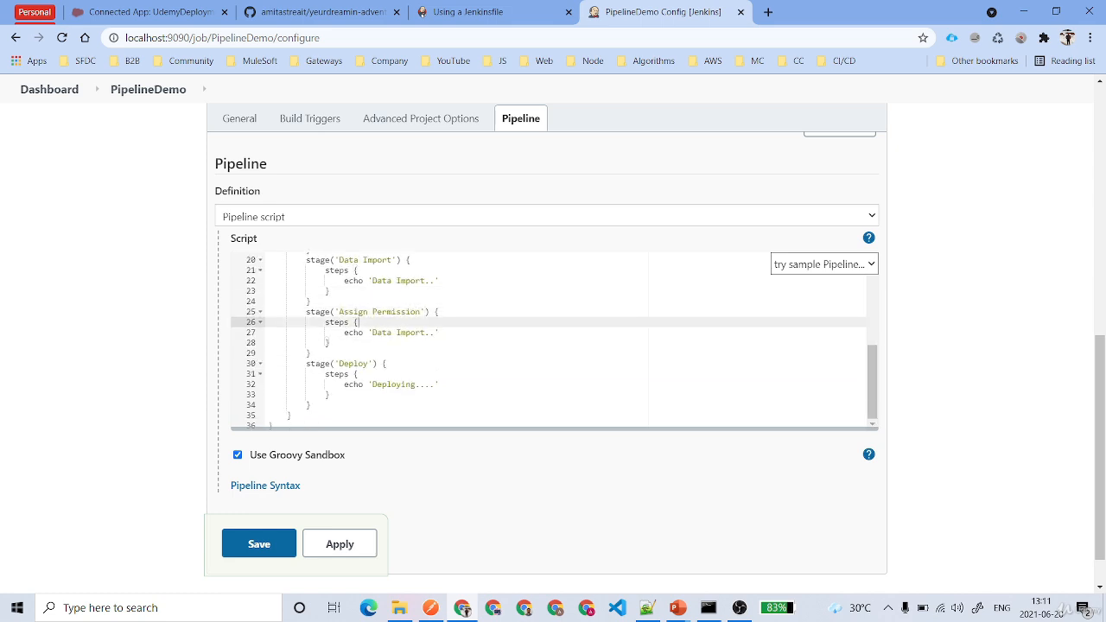
scroll(398, 363, down, 1)
click(342, 495)
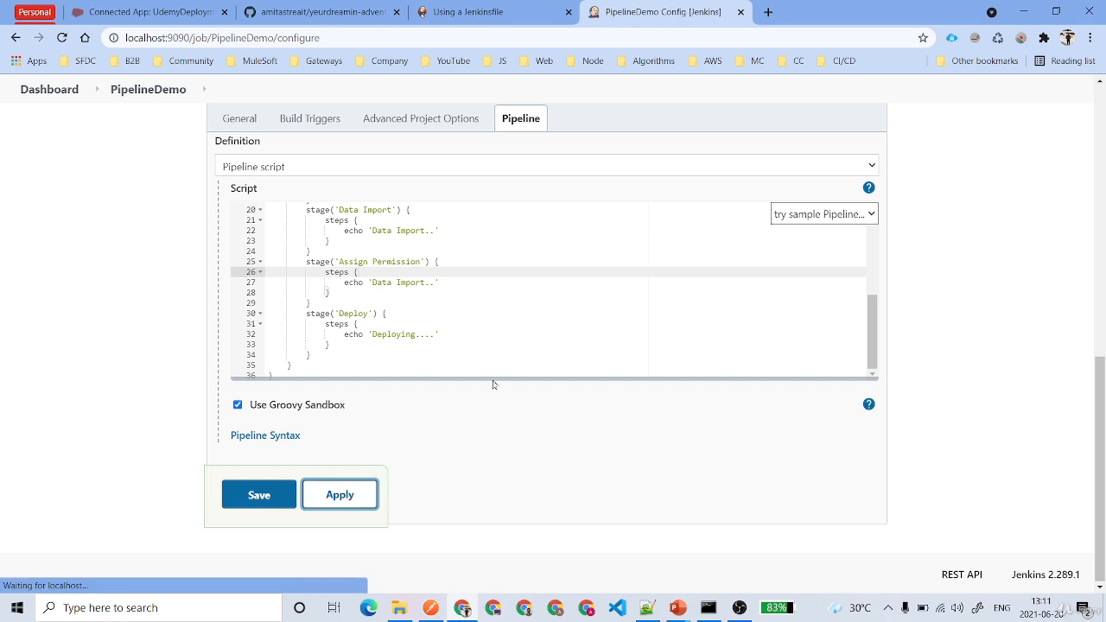
Save the configuration, confirm Full Stage View shows no data, and return to PipelineDemo
click(262, 498)
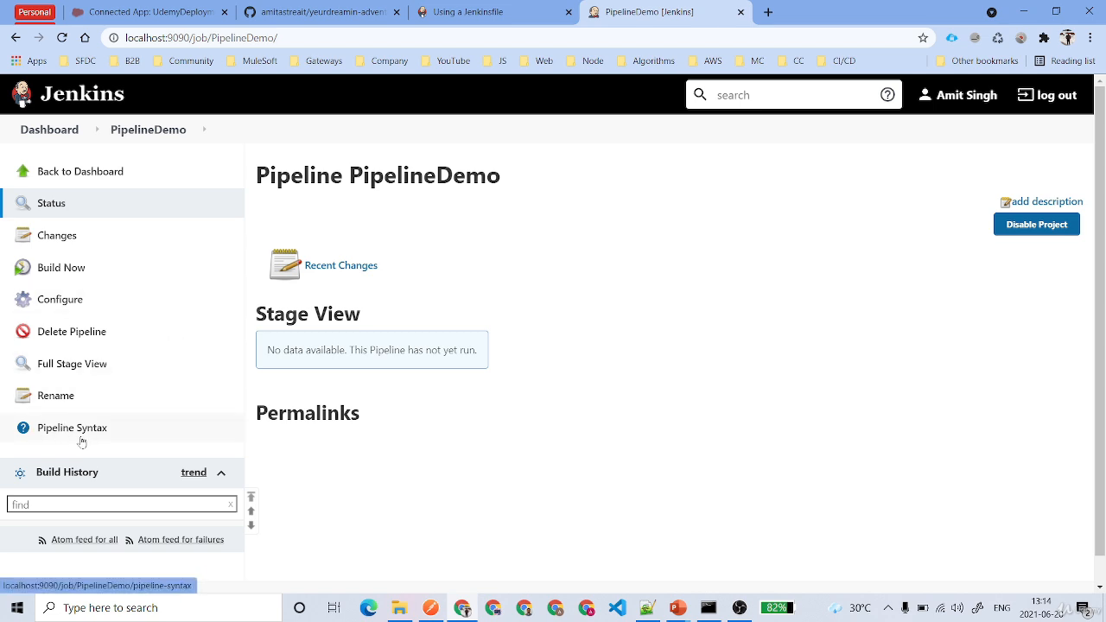
click(82, 370)
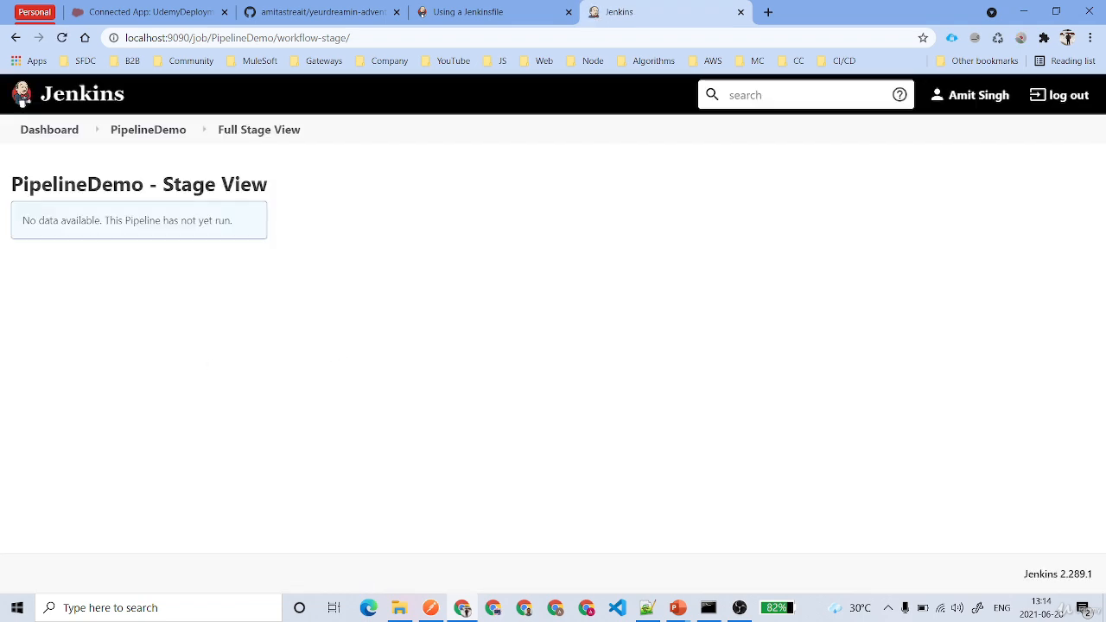
drag(29, 221, 263, 227)
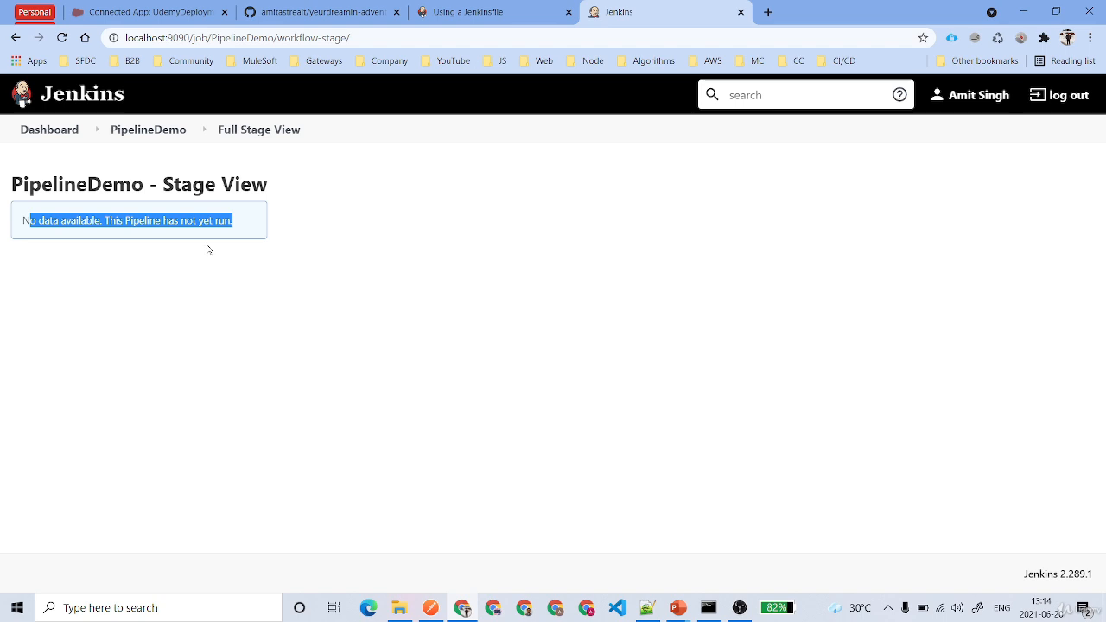
click(143, 130)
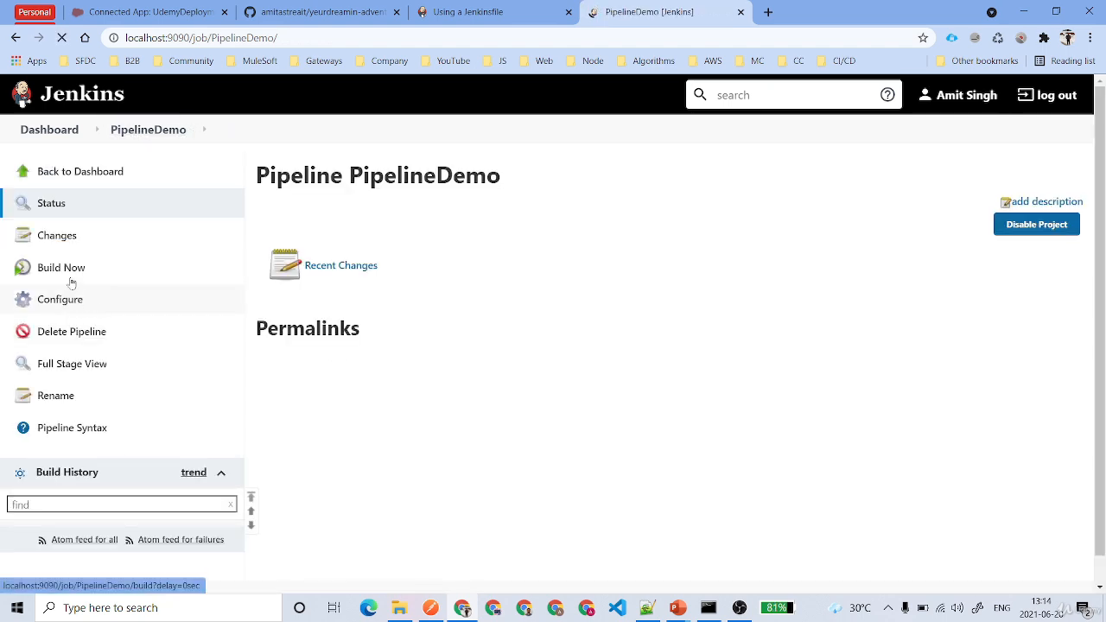
Start build #1 with Build Now and open its Console Output
click(68, 275)
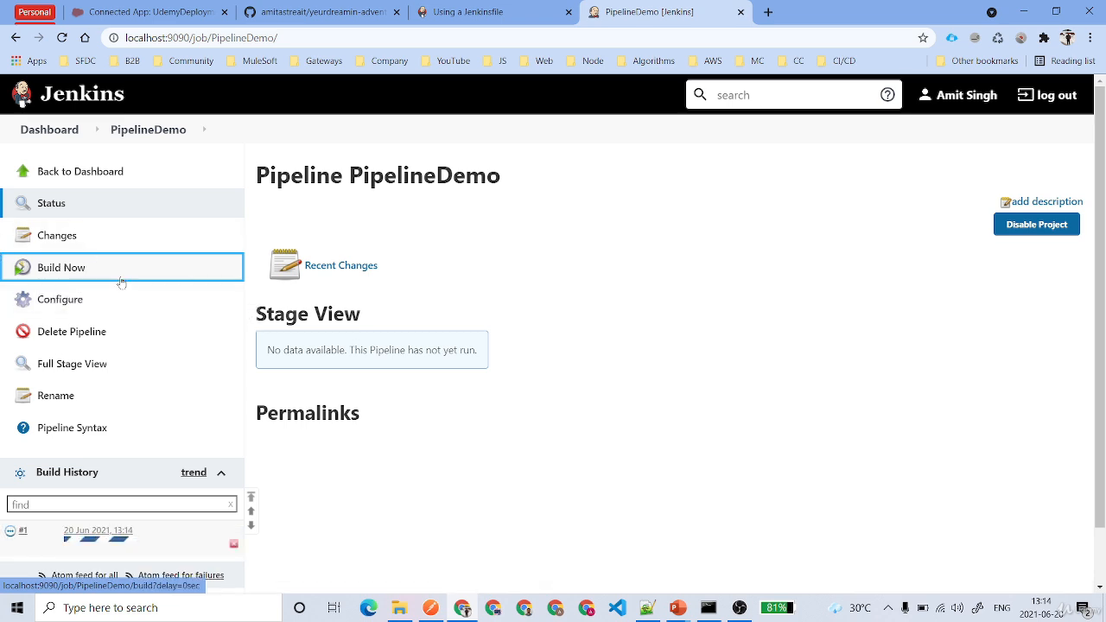
scroll(121, 283, down, 1)
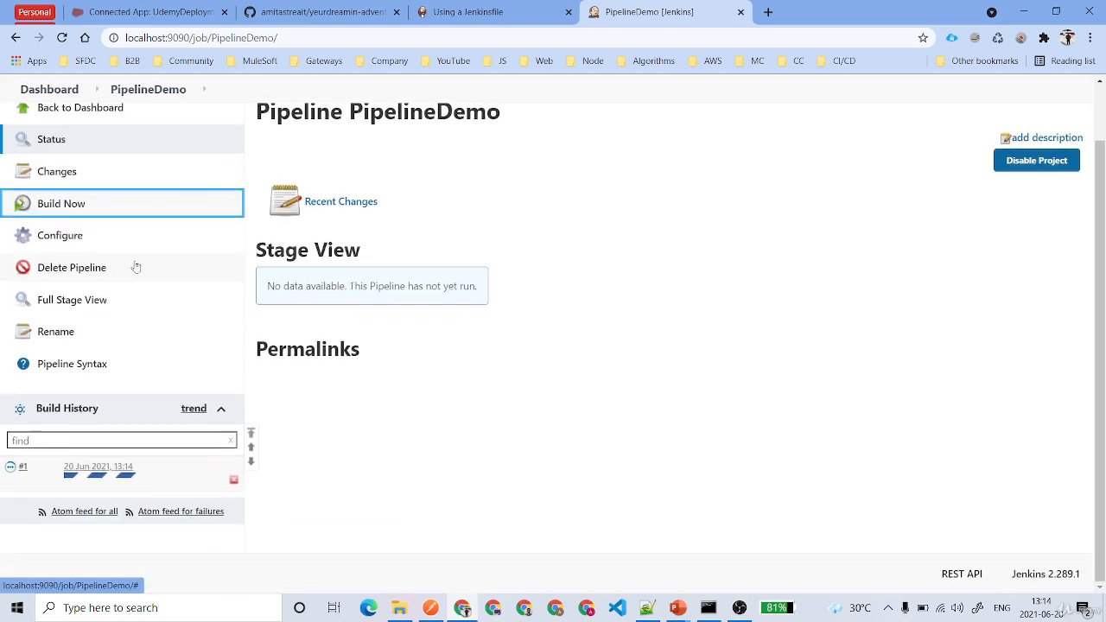
click(11, 468)
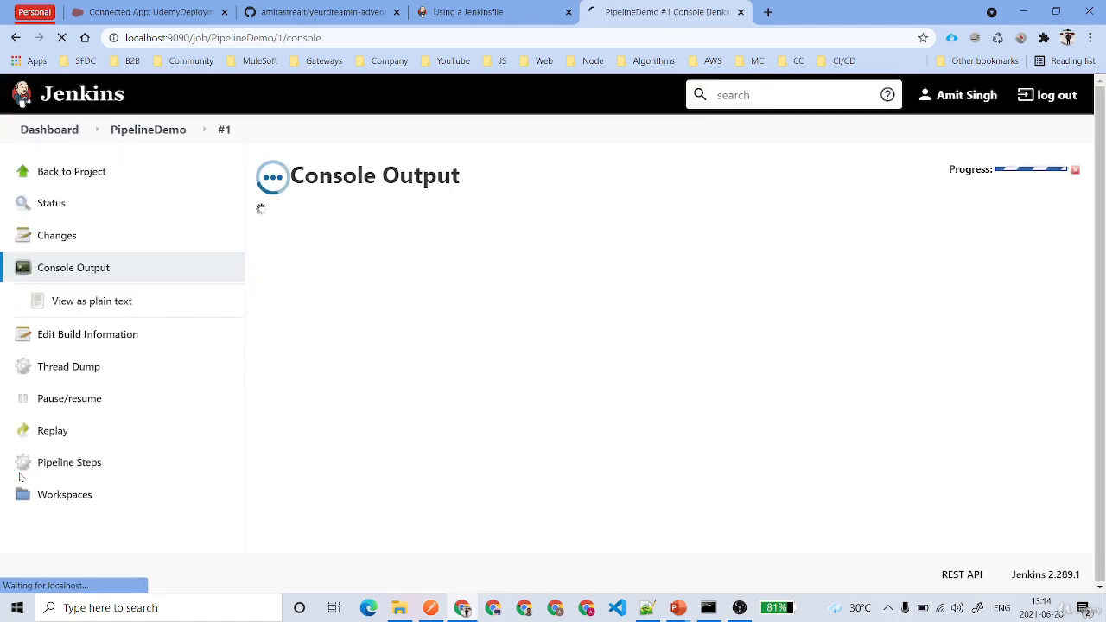
drag(91, 495, 256, 386)
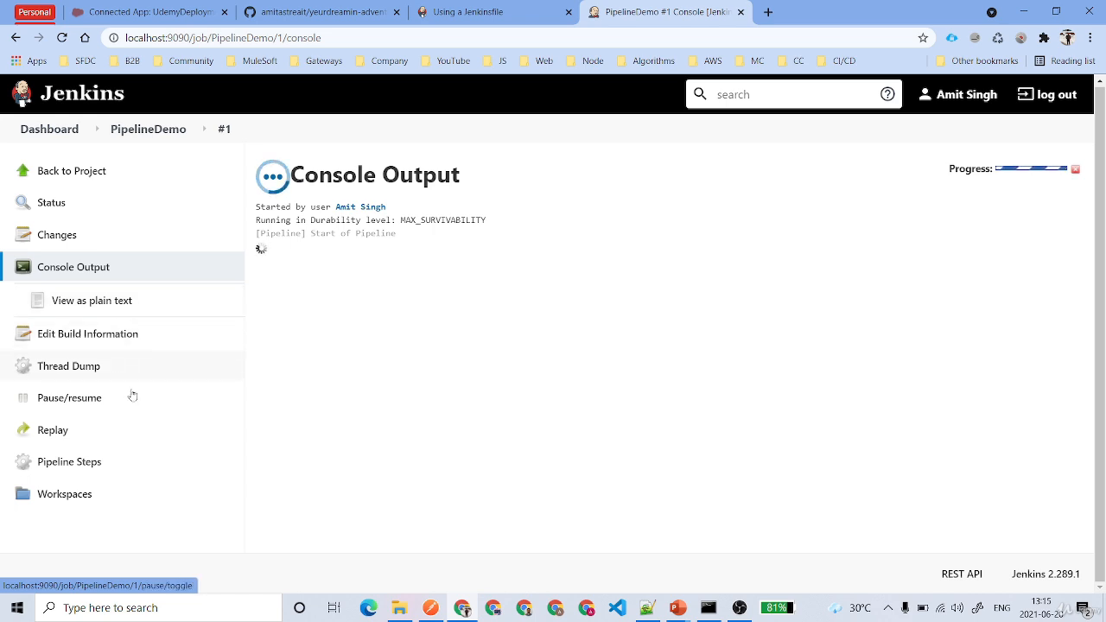
Check build #1's Pipeline Steps, return to the job page, and review the Stage View message
click(125, 463)
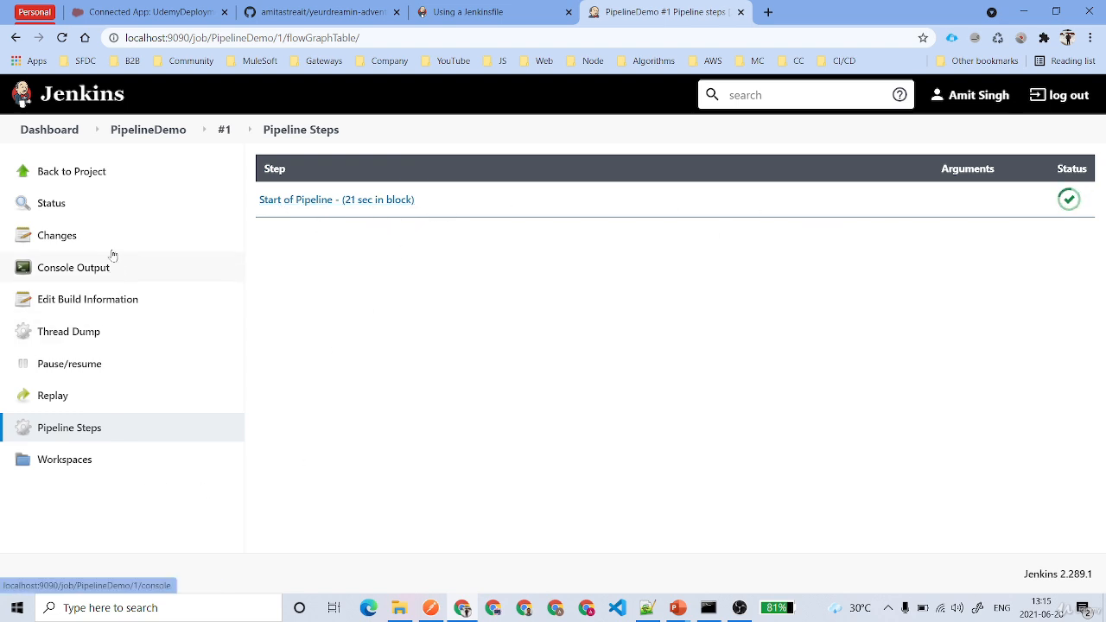
click(82, 176)
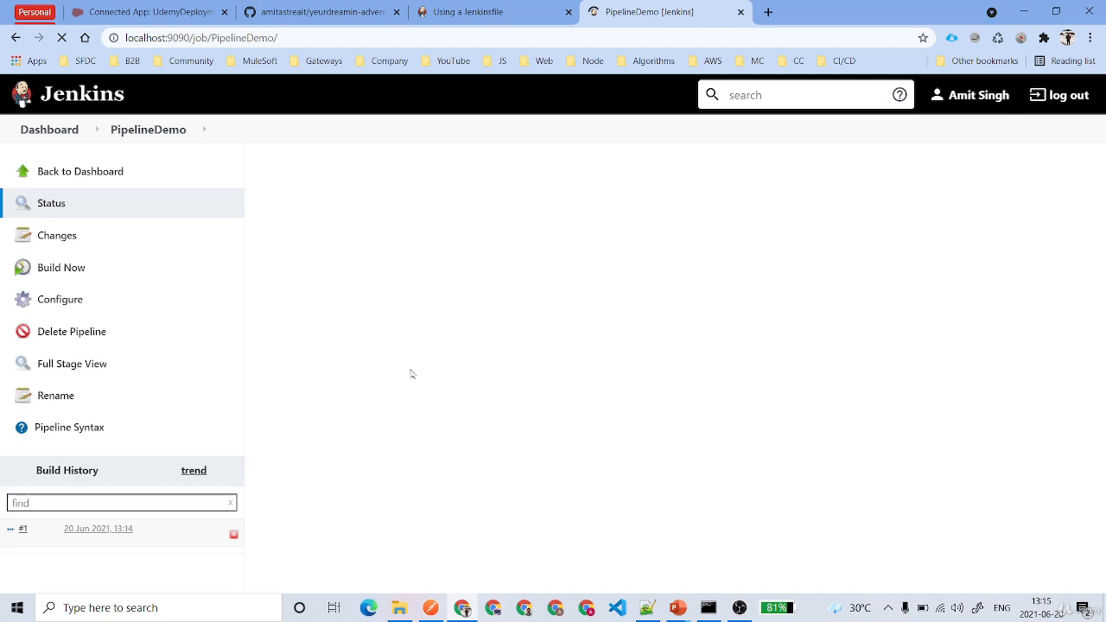
scroll(393, 415, down, 1)
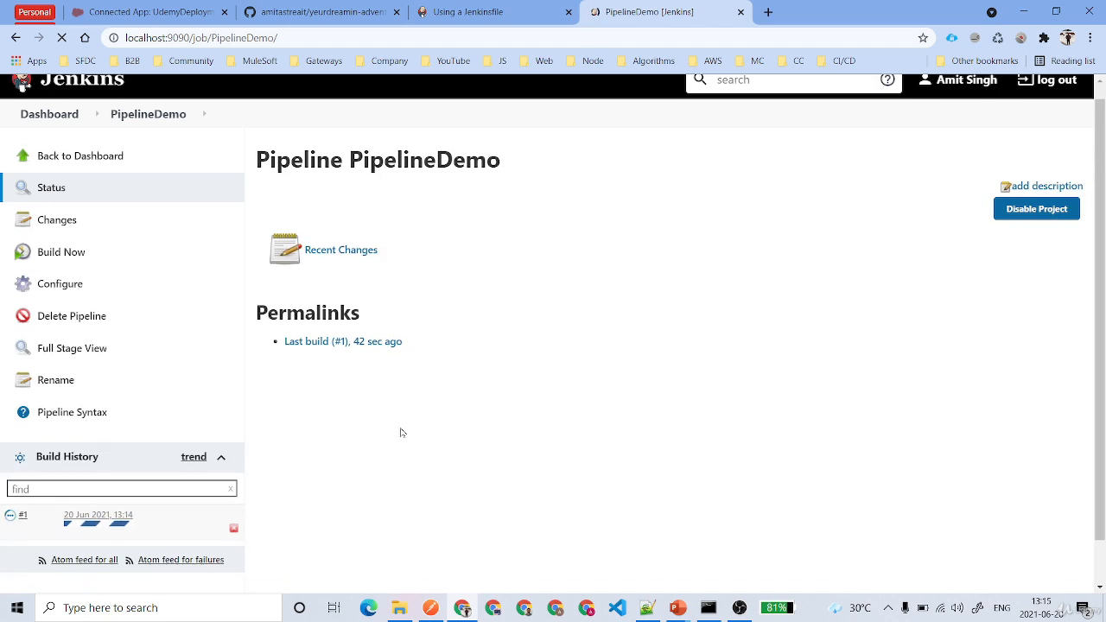
mouse_move(138, 477)
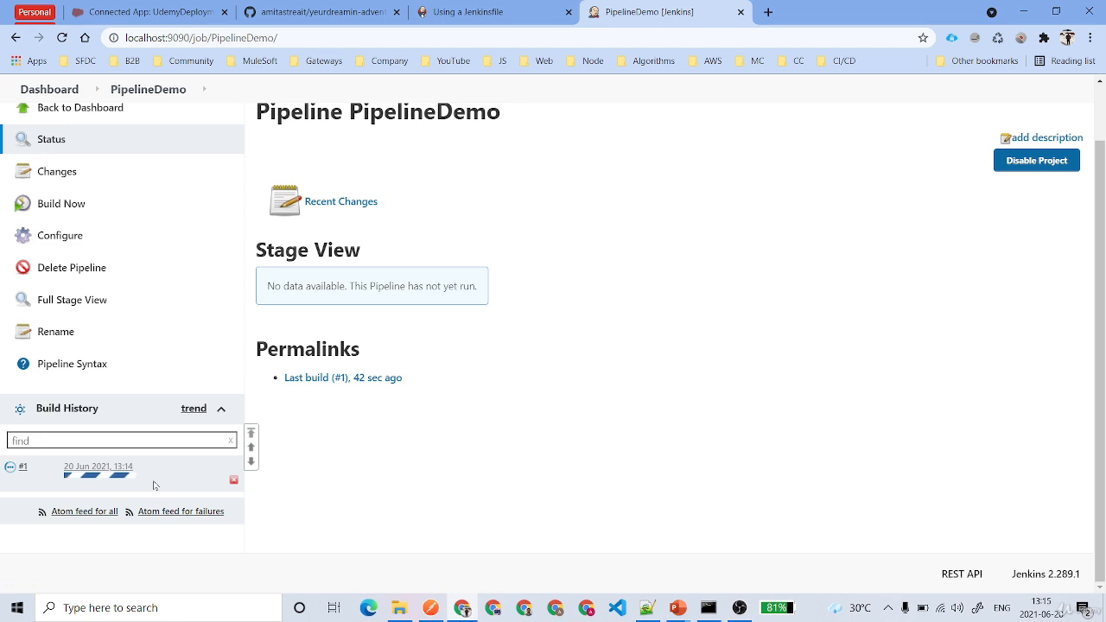
drag(264, 286, 551, 386)
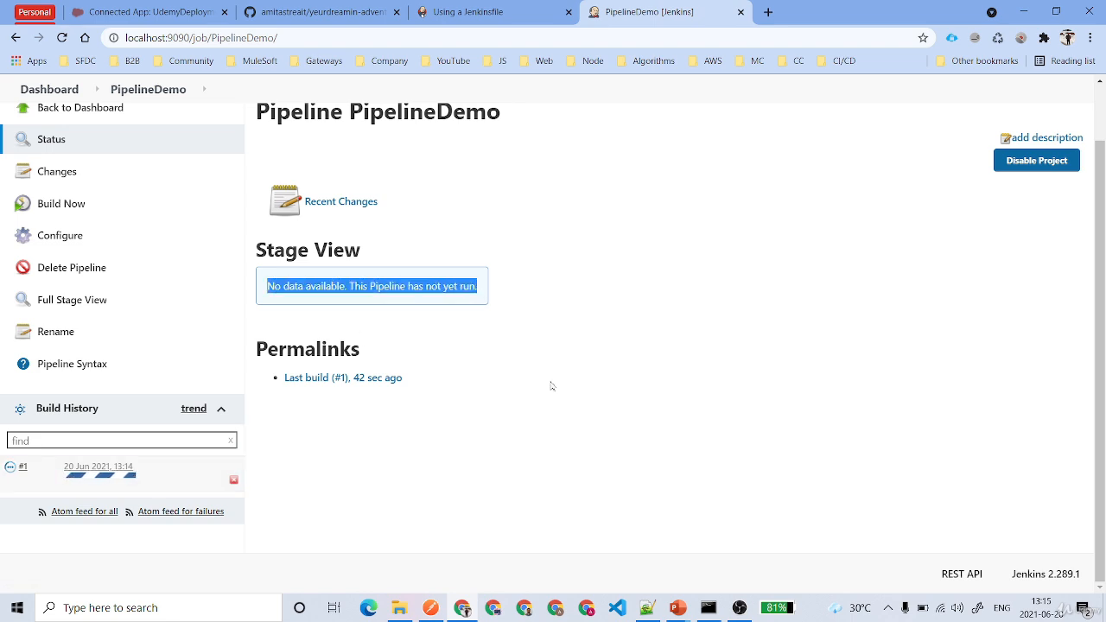
click(550, 386)
drag(266, 286, 481, 291)
click(631, 296)
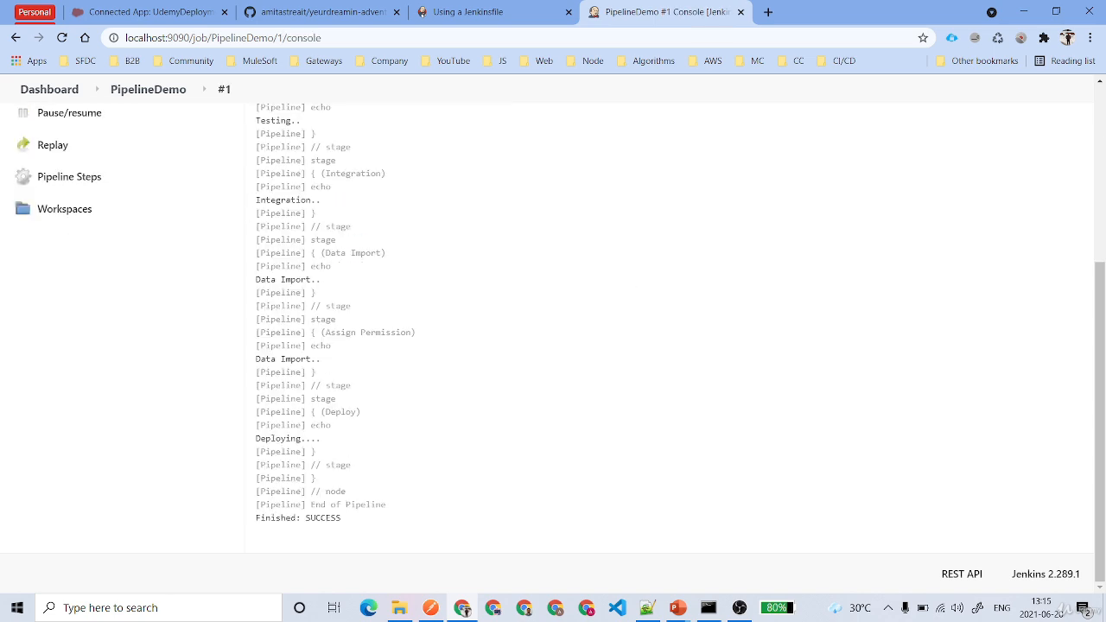
Review build #1's per-stage timings in Pipeline Steps, then go back to the job page
scroll(383, 432, up, 3)
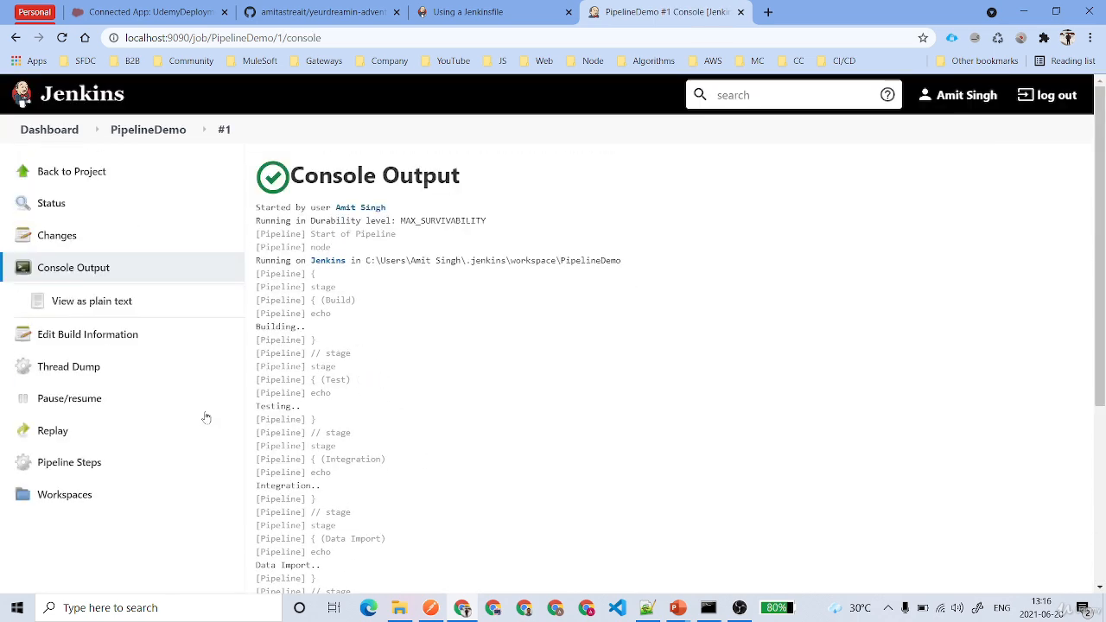
click(84, 460)
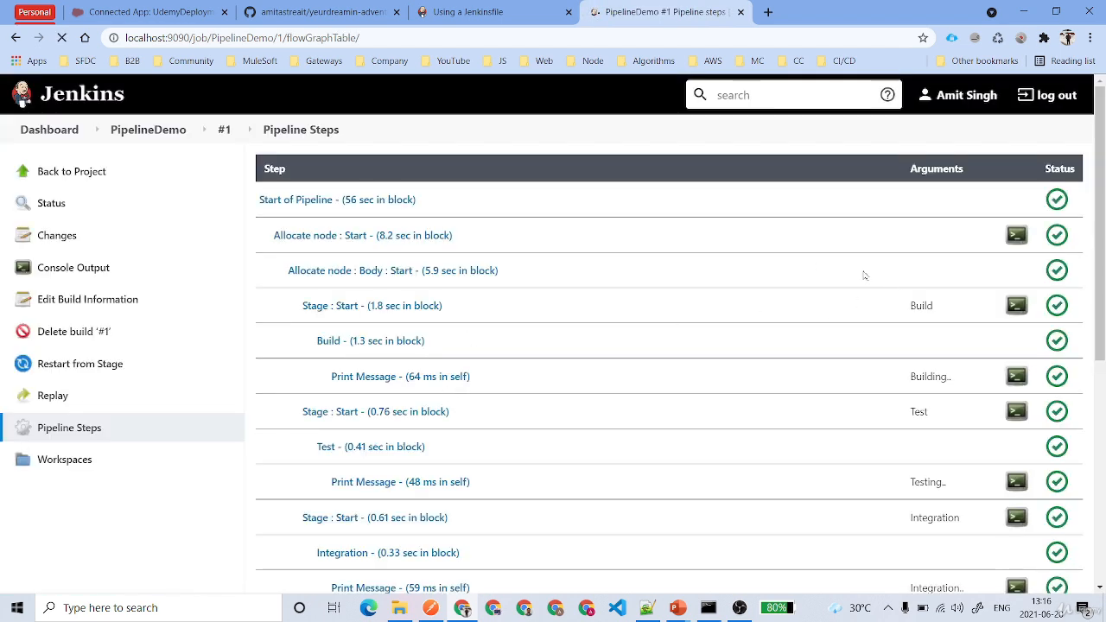
scroll(524, 415, down, 5)
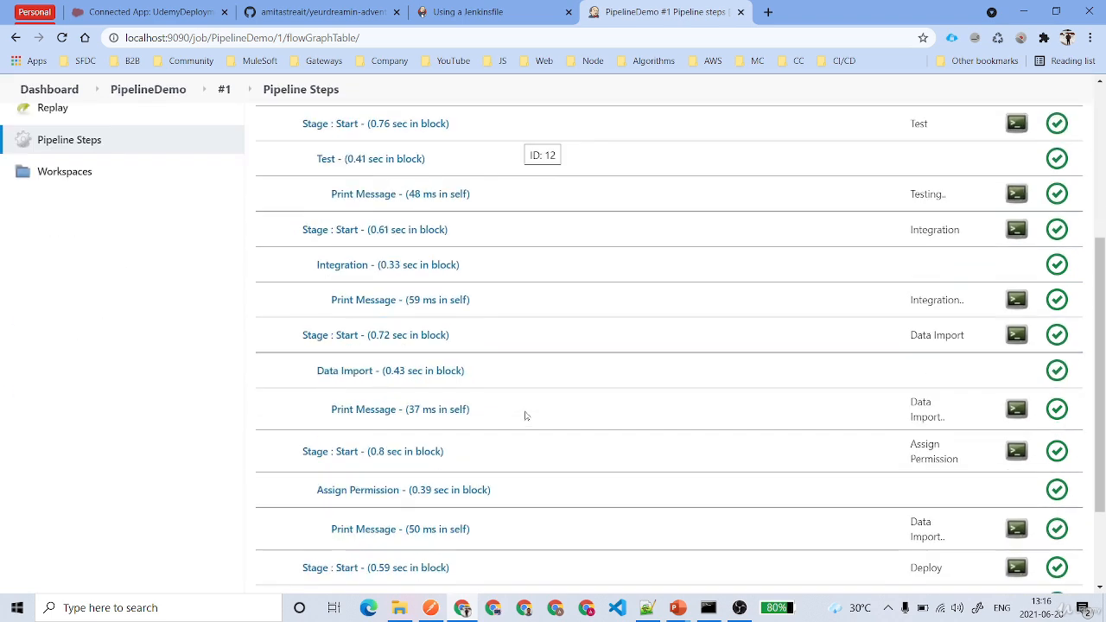
scroll(523, 415, up, 5)
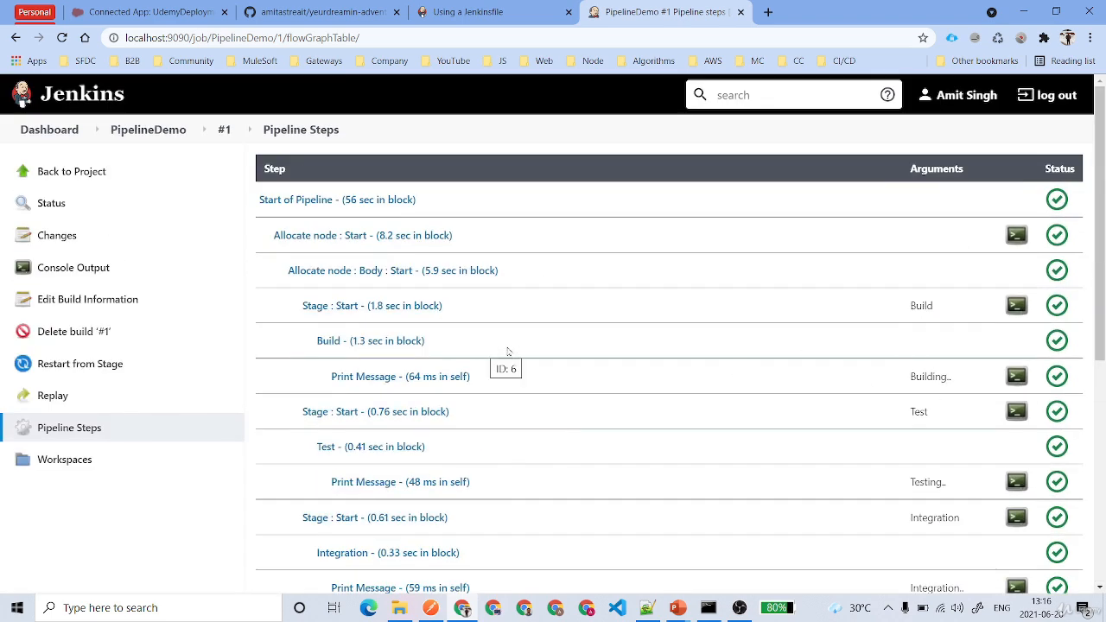
click(84, 173)
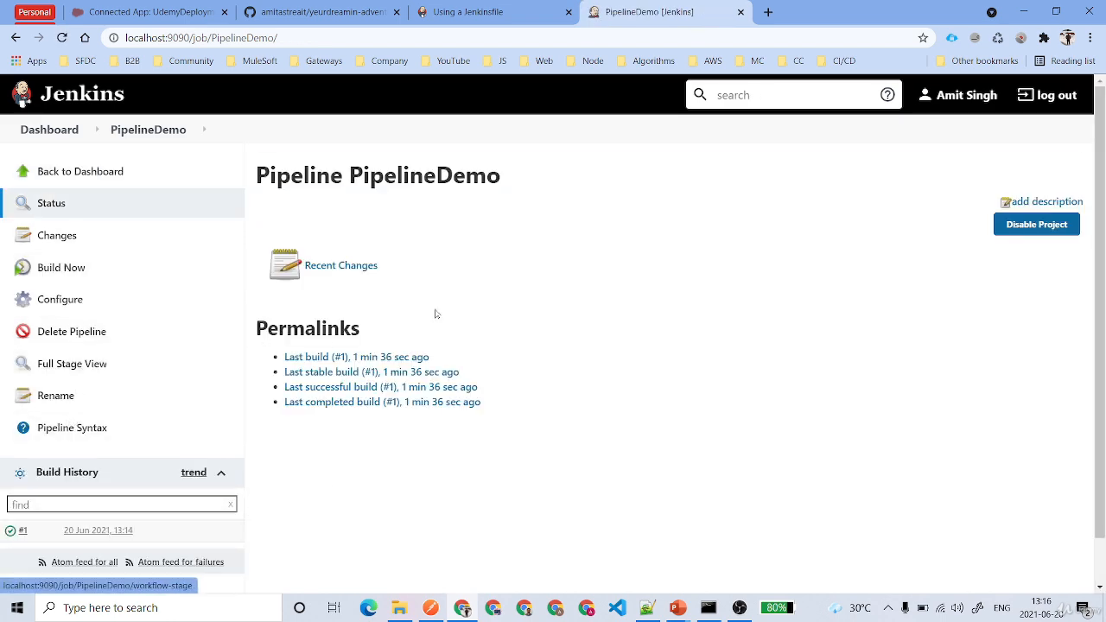
Inspect the Stage View showing build #1's six green stages, Build through Deploy
scroll(463, 311, down, 2)
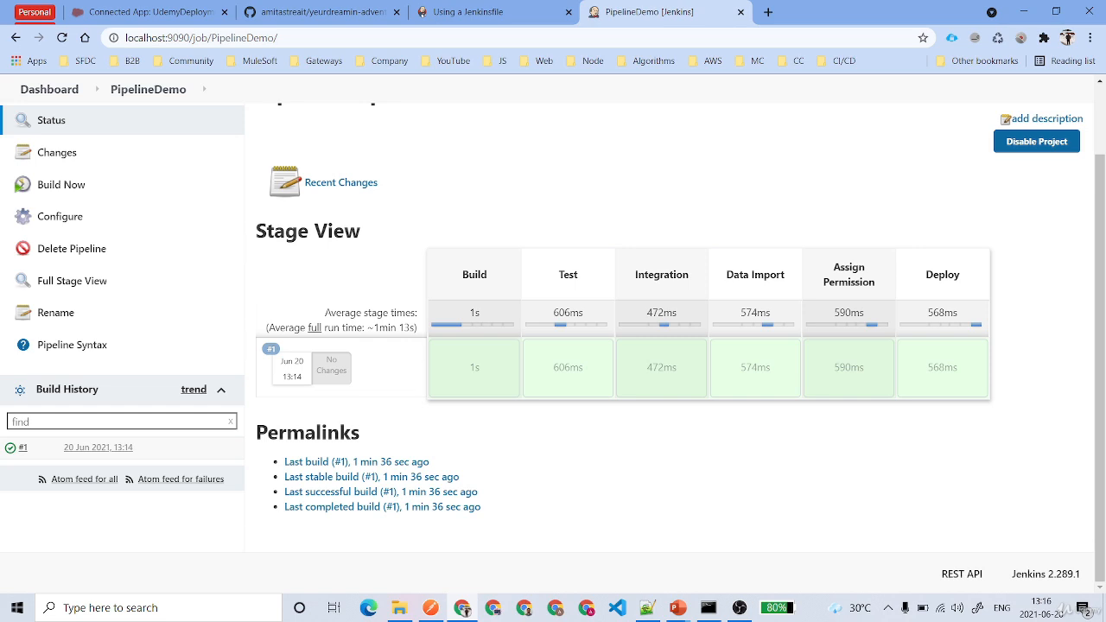
drag(253, 231, 383, 230)
click(570, 224)
drag(449, 277, 975, 287)
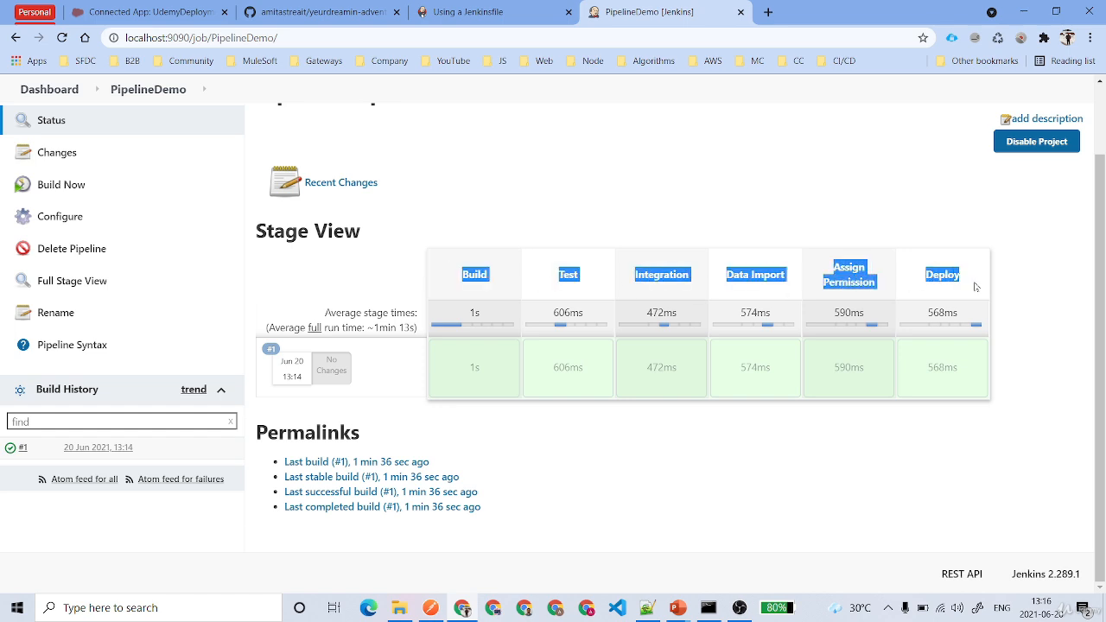
click(746, 248)
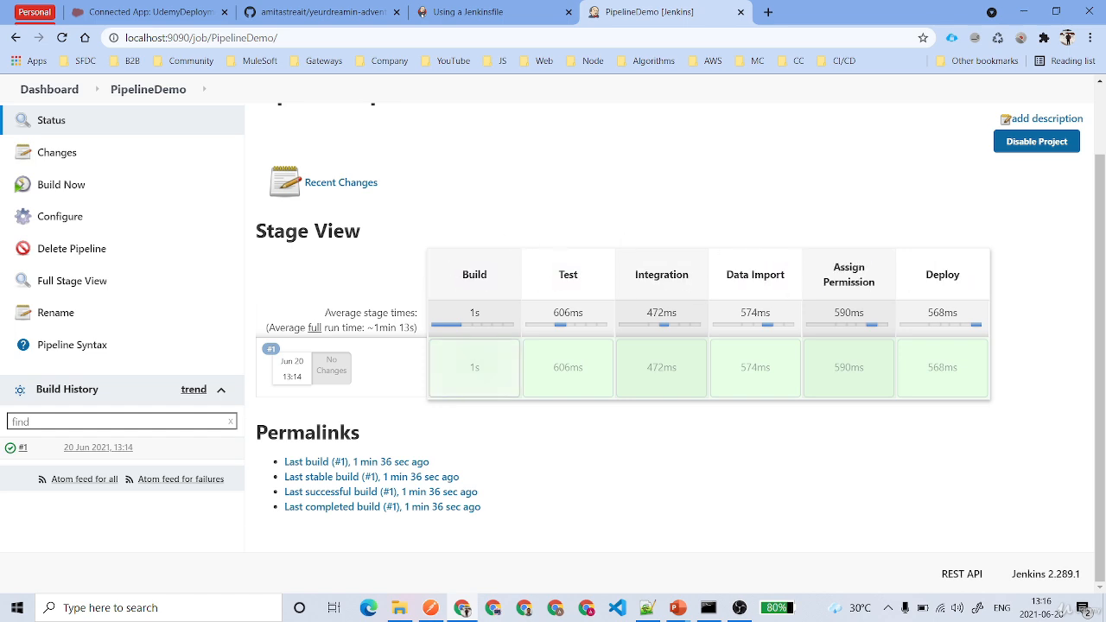
mouse_move(489, 369)
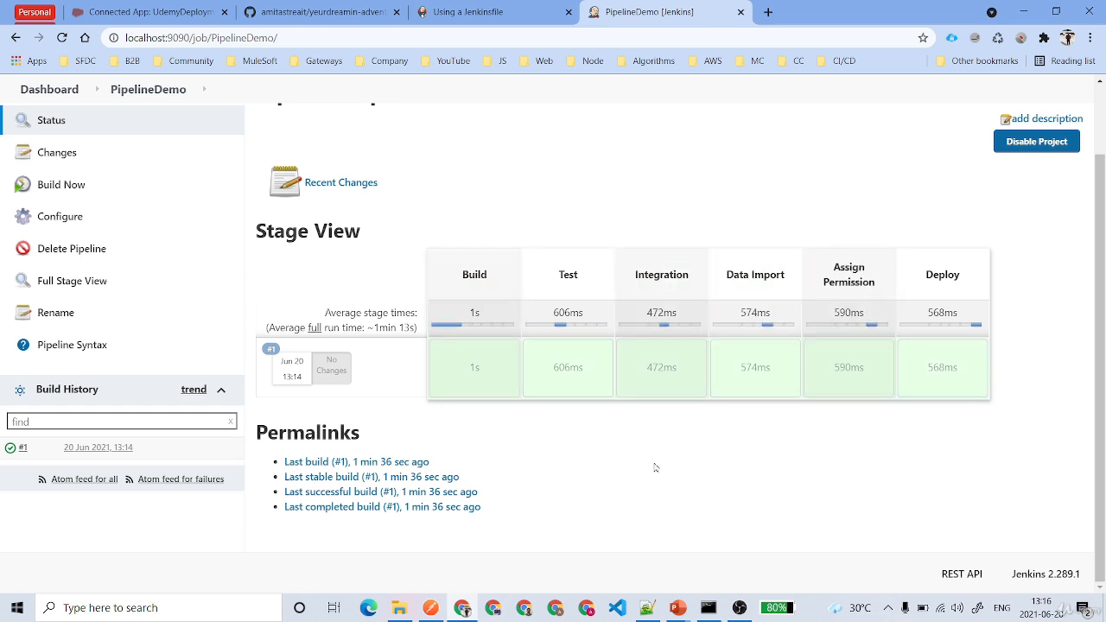
Run PipelineDemo build #2, then highlight the Stage View heading and 'Configure Environment Variable' title
click(64, 187)
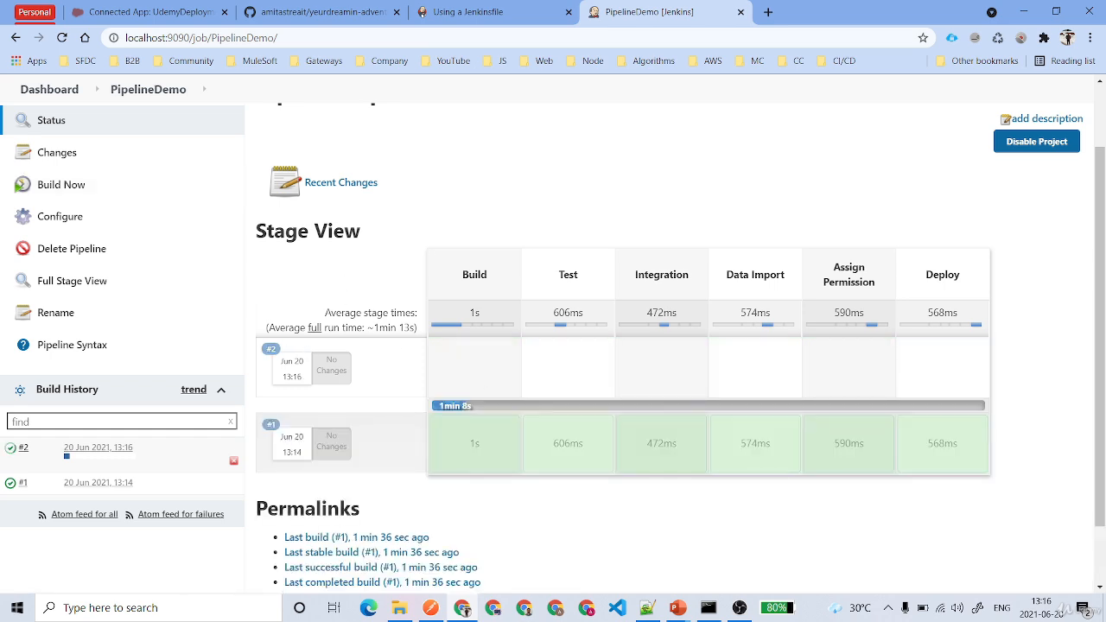
mouse_move(482, 411)
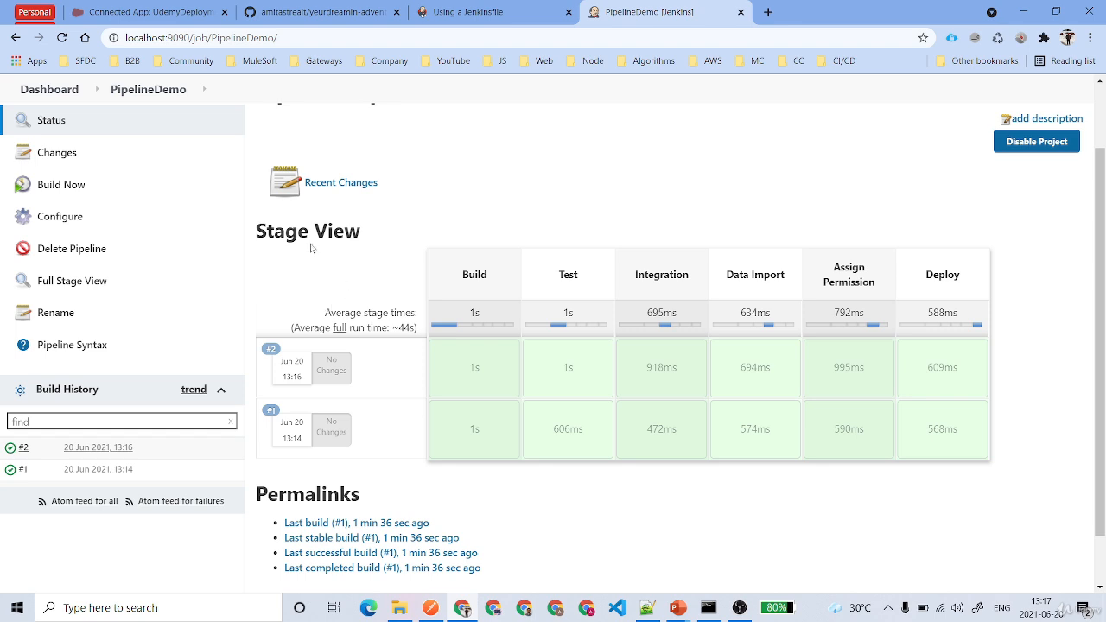
drag(257, 231, 361, 231)
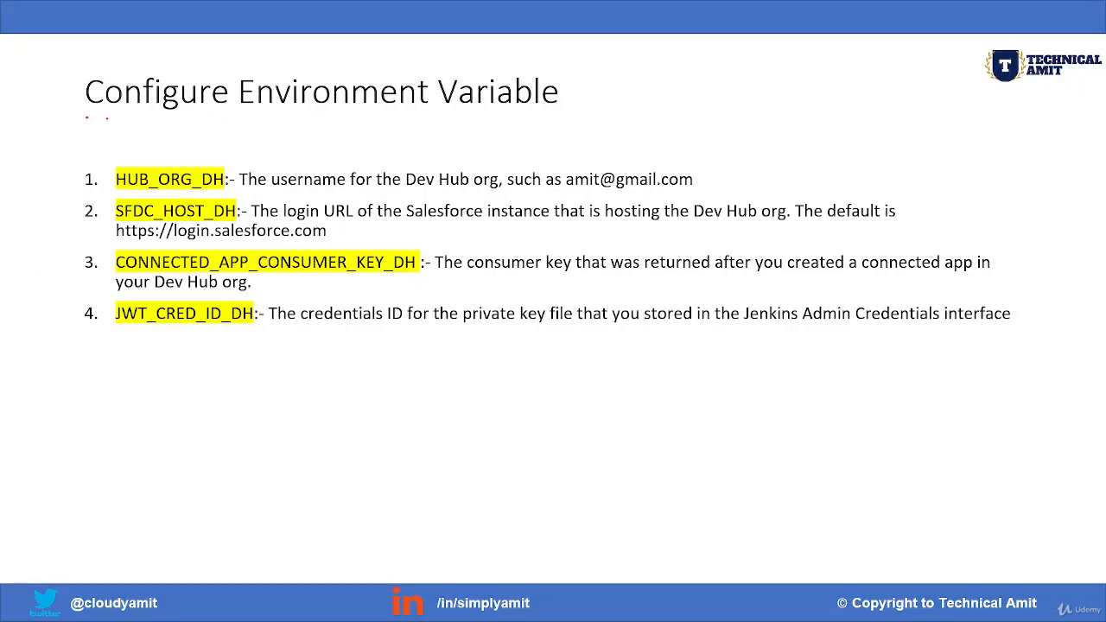
mouse_move(107, 118)
mouse_down()
mouse_move(382, 124)
mouse_move(442, 112)
mouse_up()
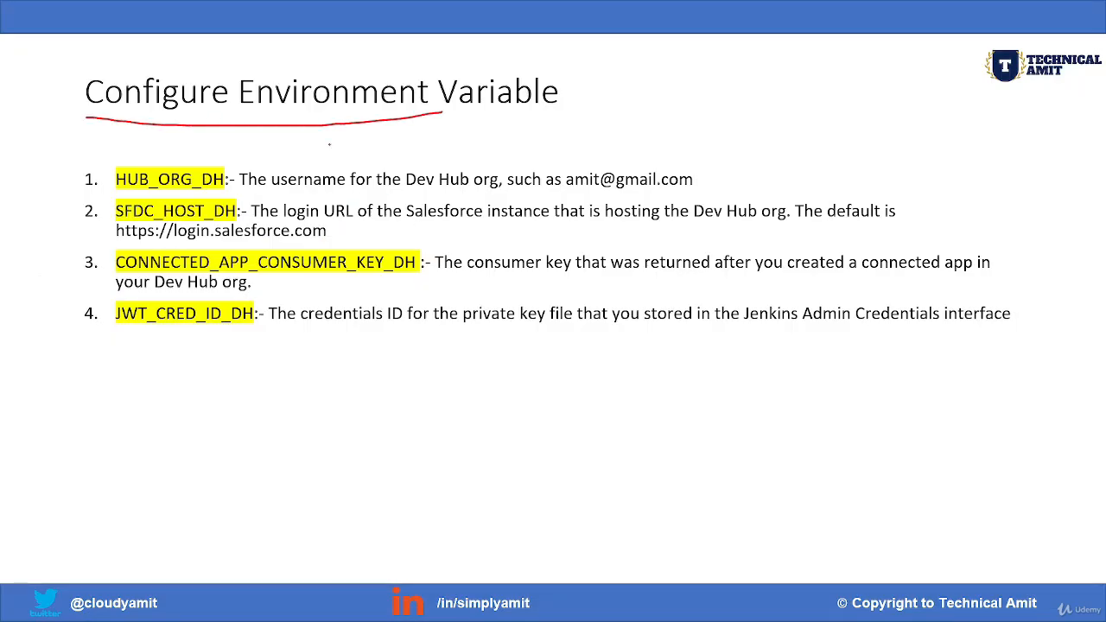
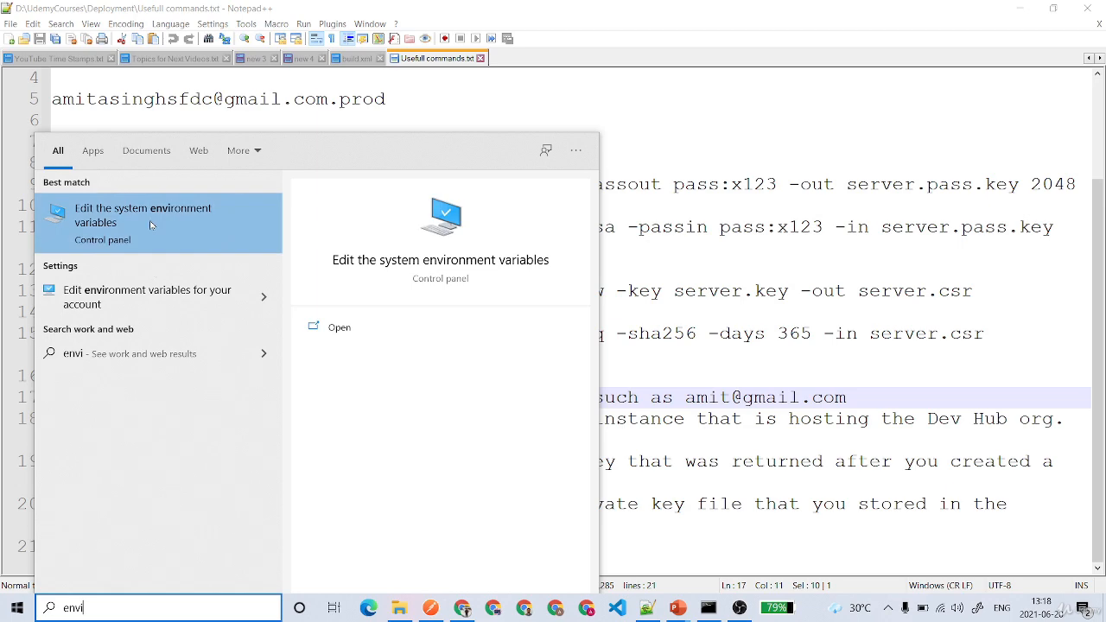
Open the Environment Variables list from System Properties, with the windows arranged side by side
click(149, 223)
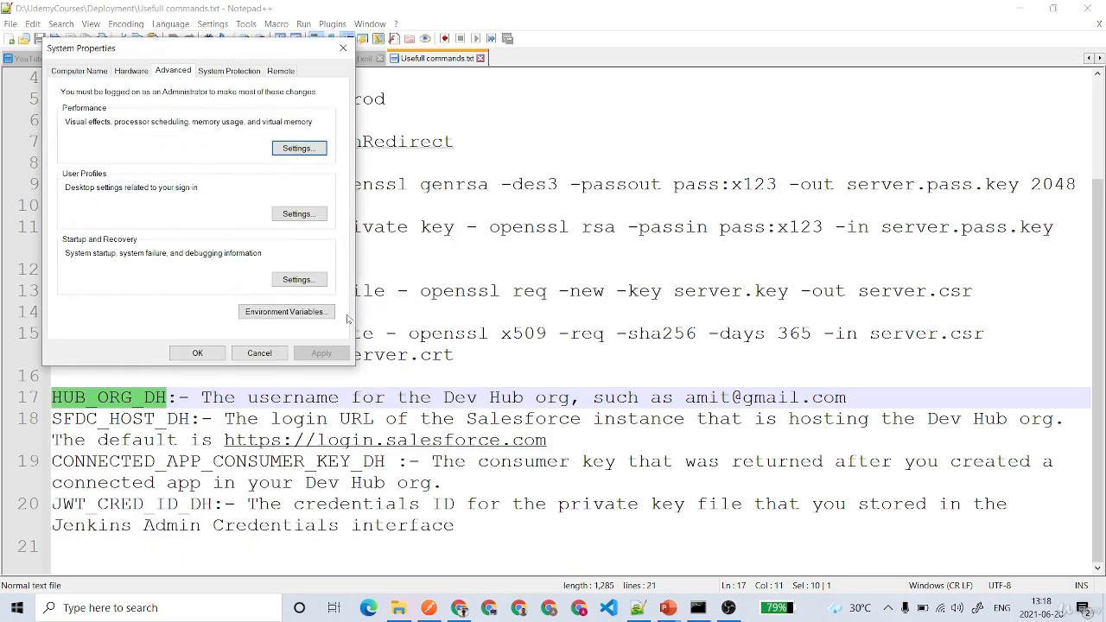
drag(211, 55, 882, 131)
click(951, 393)
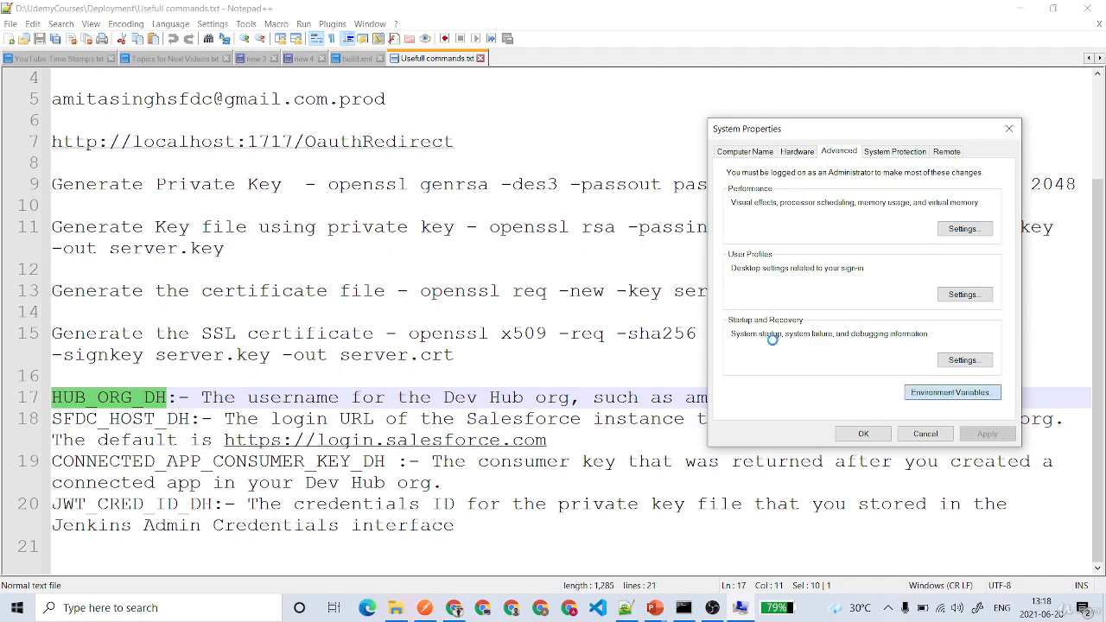
drag(560, 82, 718, 80)
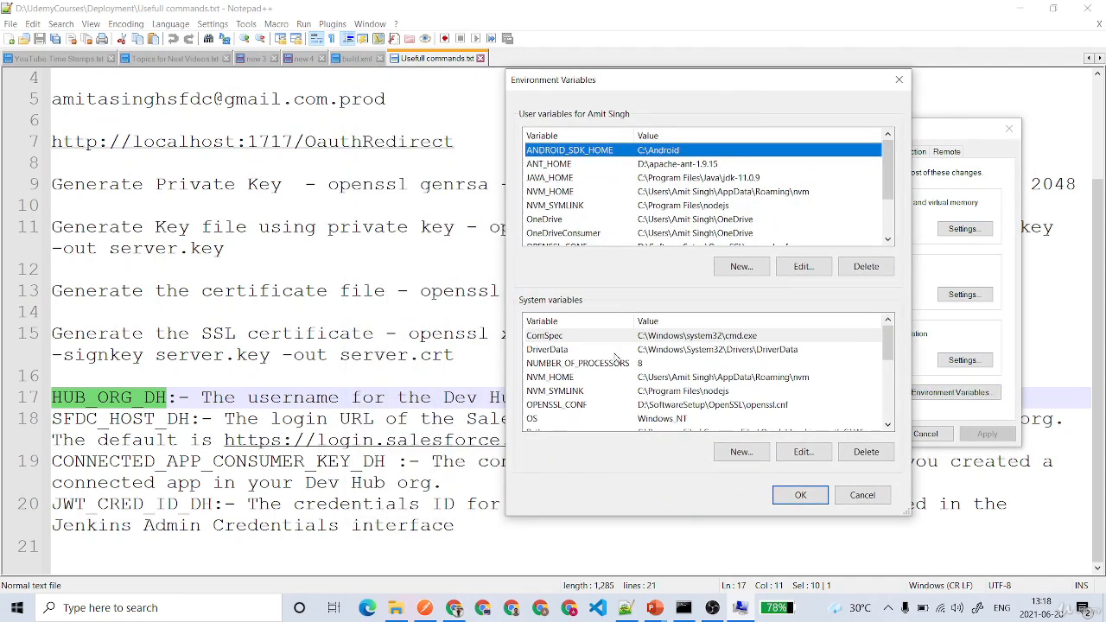
scroll(619, 377, down, 5)
scroll(619, 378, up, 5)
Add system variable HUB_ORG_DH with the Dev Hub username from the notes as its value
click(736, 456)
text(HUB_ORG_DH)
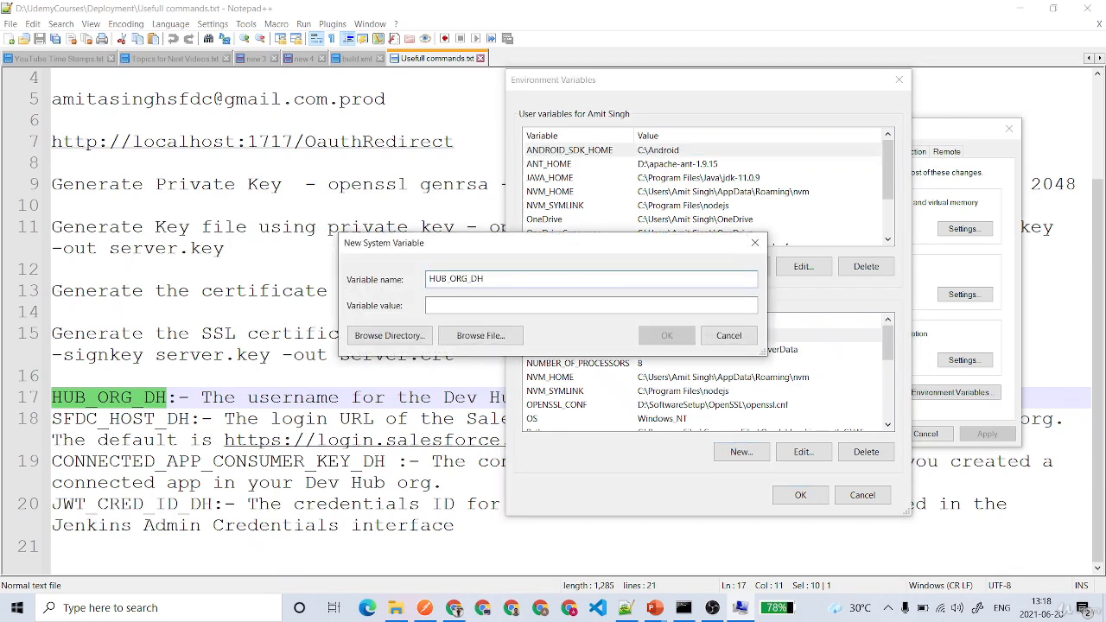
drag(387, 99, 36, 99)
key(ctrl+c)
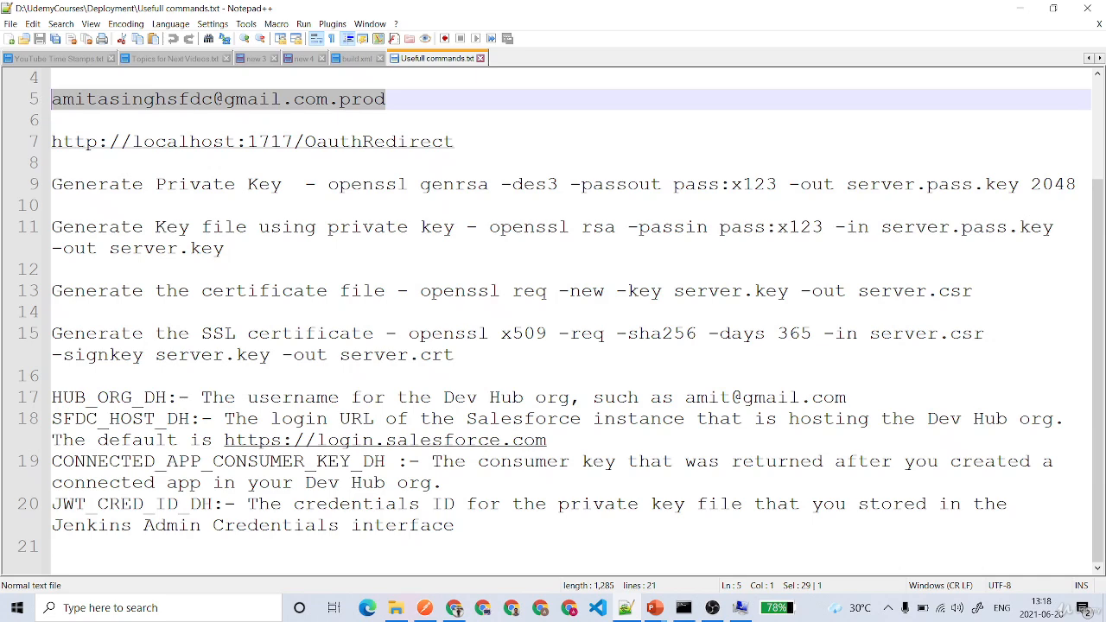
click(740, 607)
key(ctrl+v)
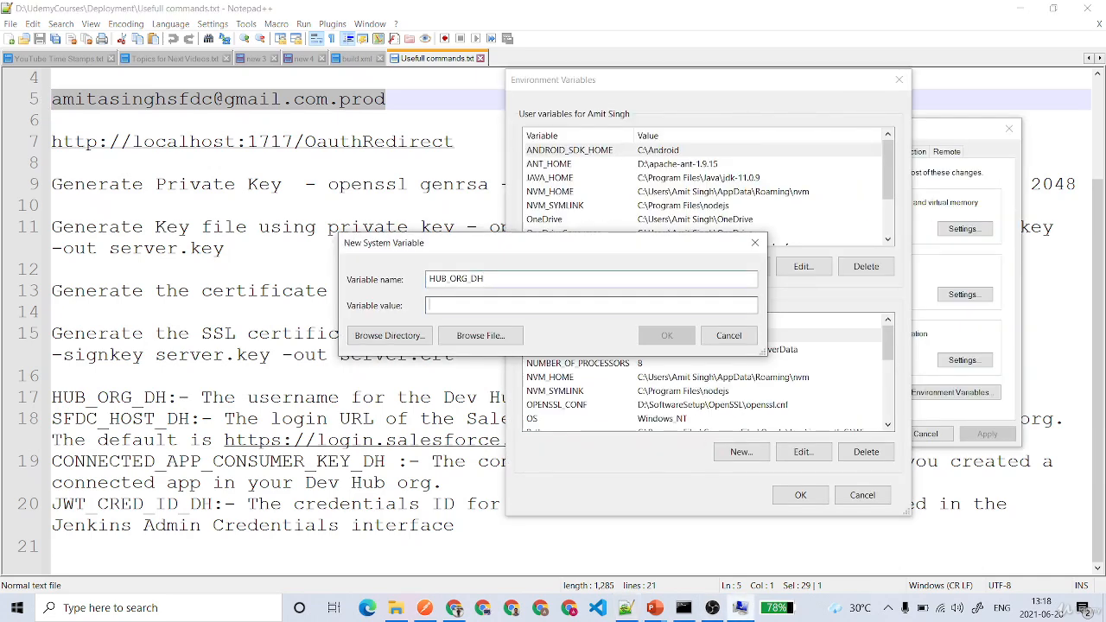
click(667, 335)
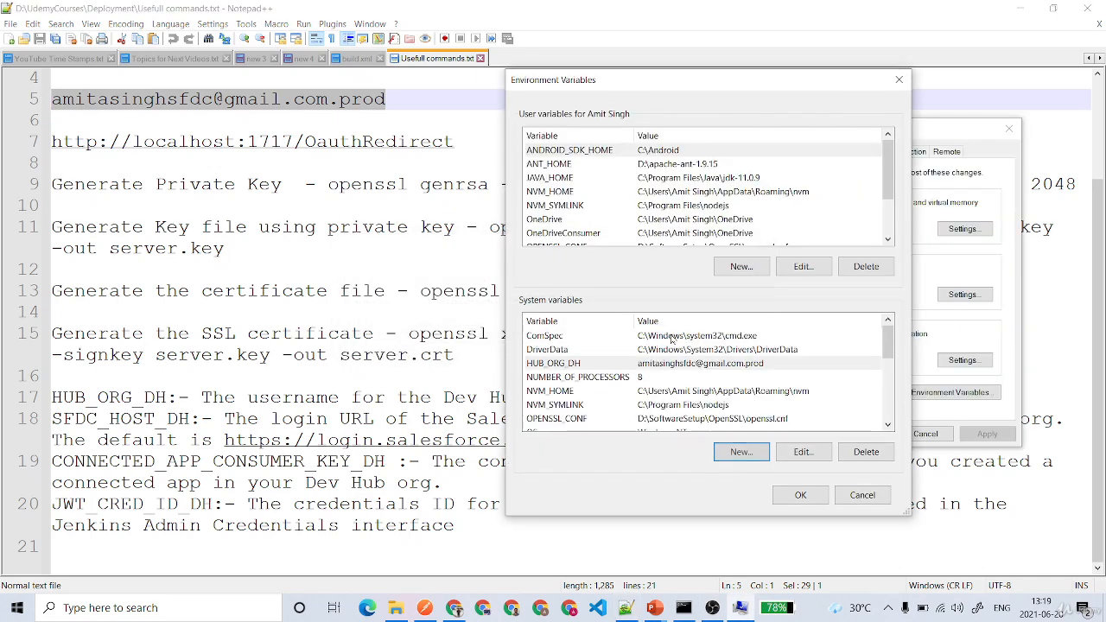
click(739, 452)
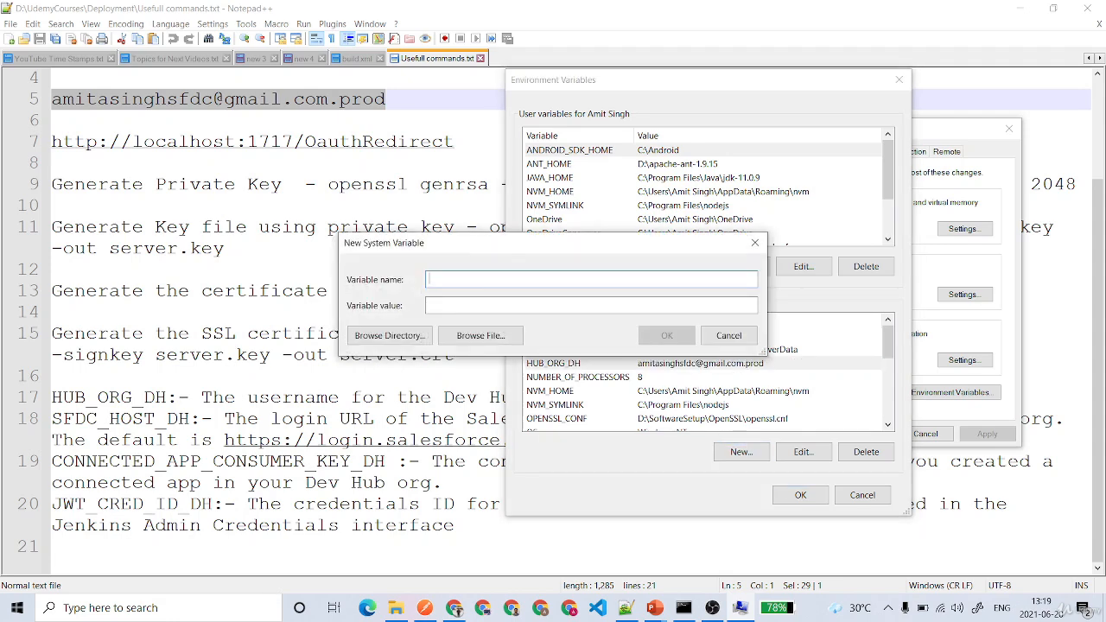
double_click(122, 419)
key(ctrl+c)
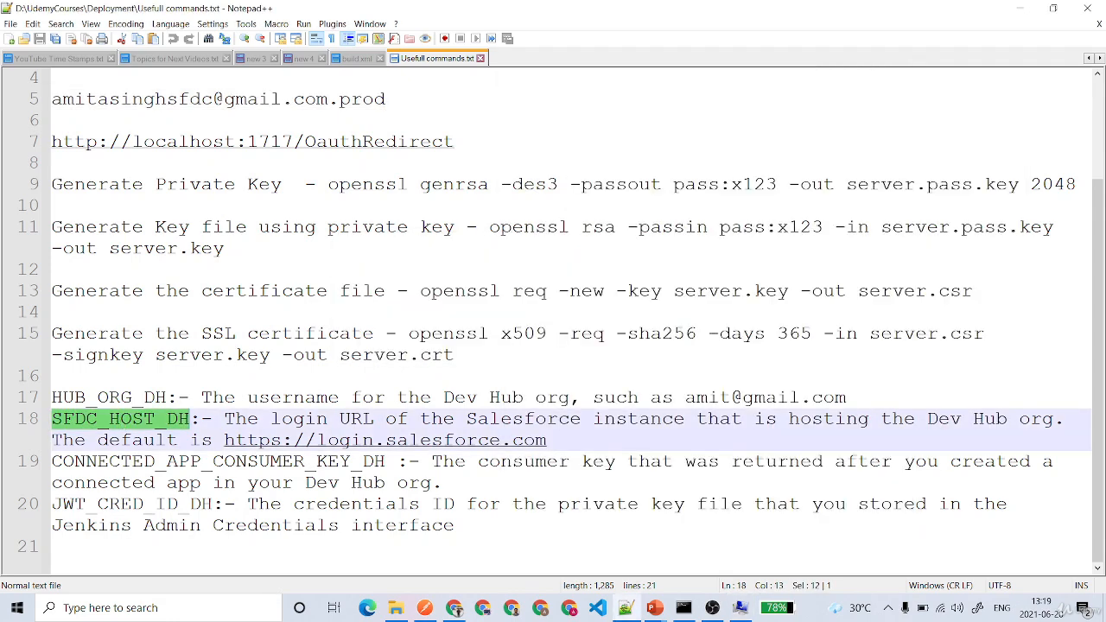
click(740, 607)
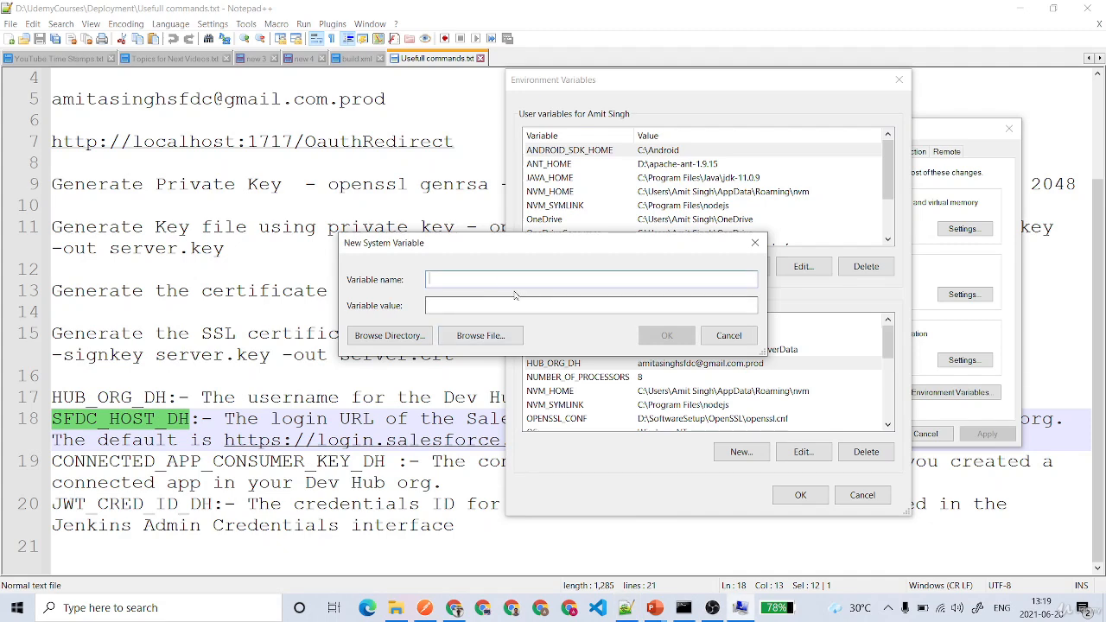
key(ctrl+v)
drag(225, 442, 547, 441)
key(ctrl+c)
click(740, 608)
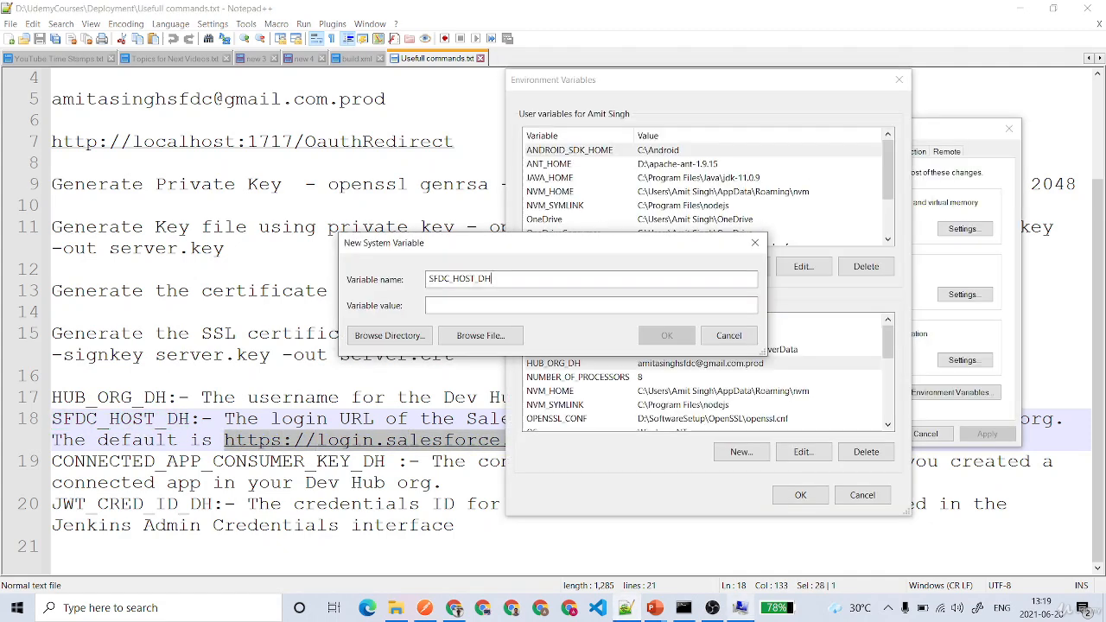
click(553, 304)
key(ctrl+v)
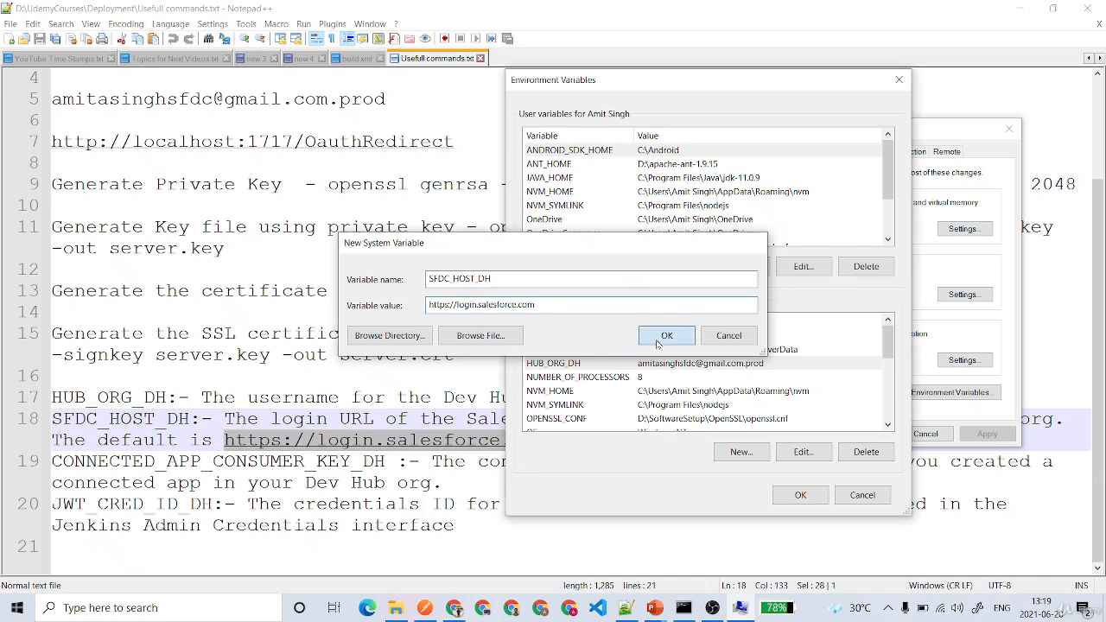
click(666, 336)
Add system variable CONNECTED_APP_CONSUMER_KEY_DH holding the consumer key copied from the notes
click(626, 608)
double_click(136, 462)
key(ctrl+c)
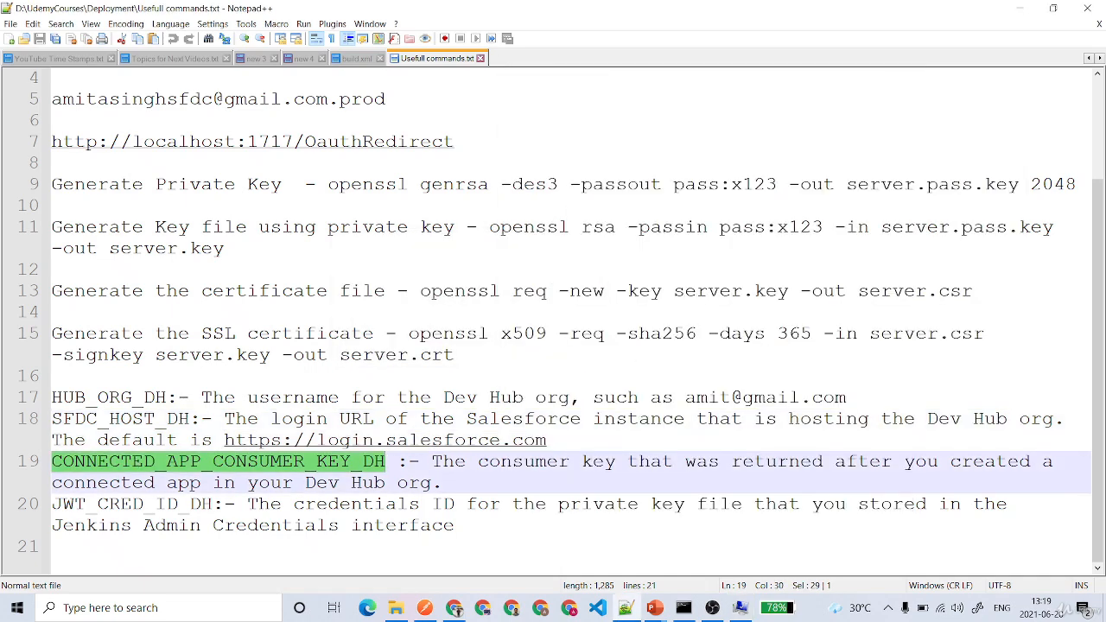
click(740, 607)
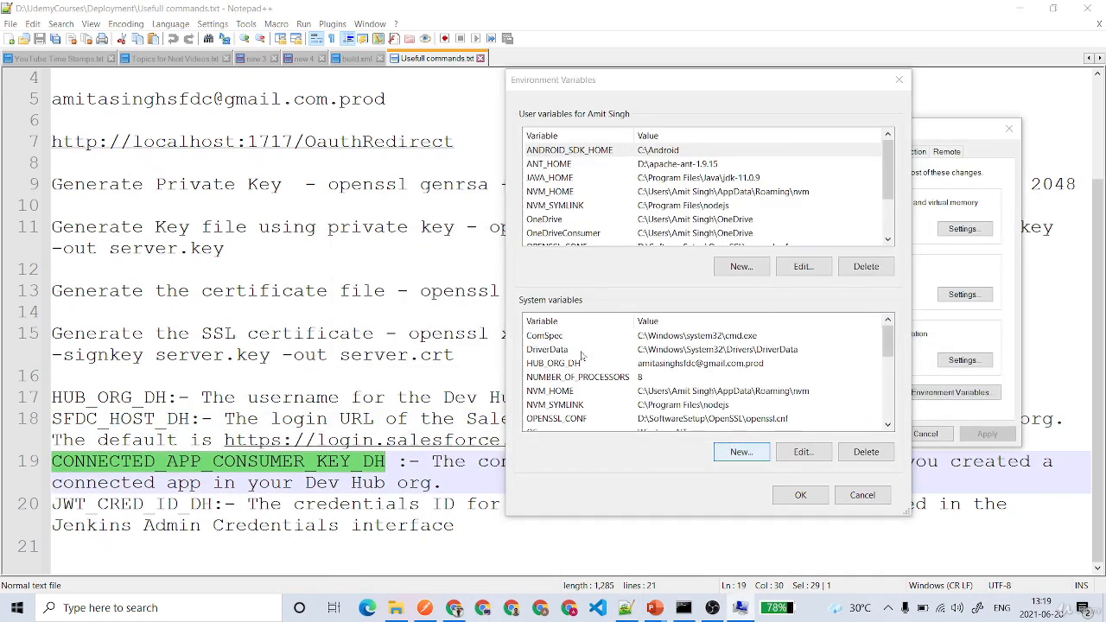
click(735, 449)
key(ctrl+v)
key(alt+Tab)
click(553, 205)
scroll(553, 206, up, 2)
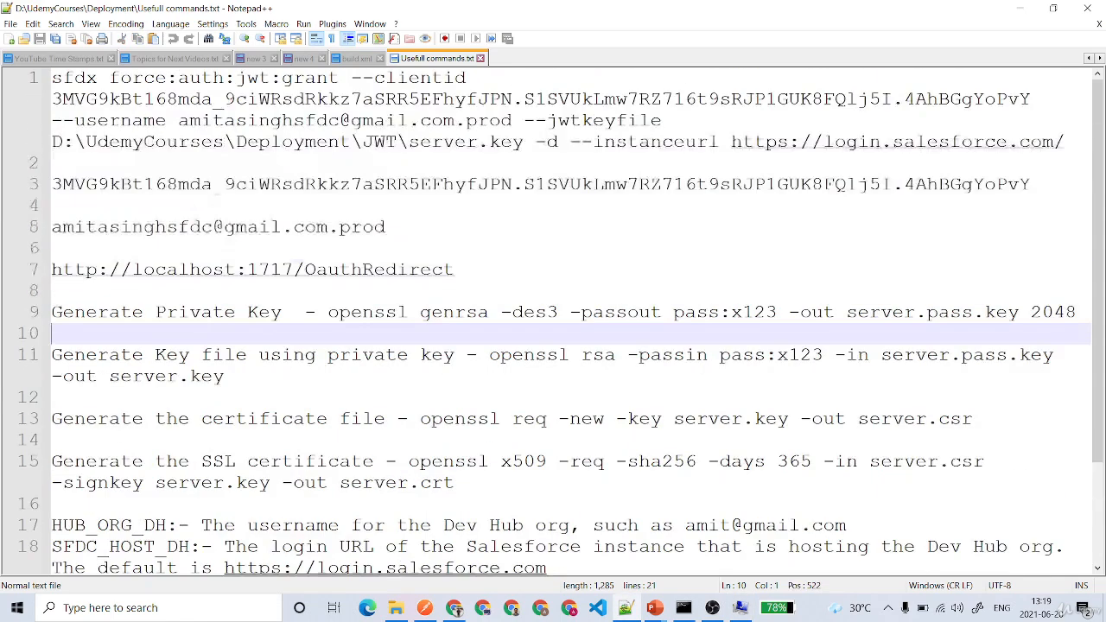
double_click(553, 185)
click(549, 227)
drag(1030, 184, 44, 189)
key(ctrl+c)
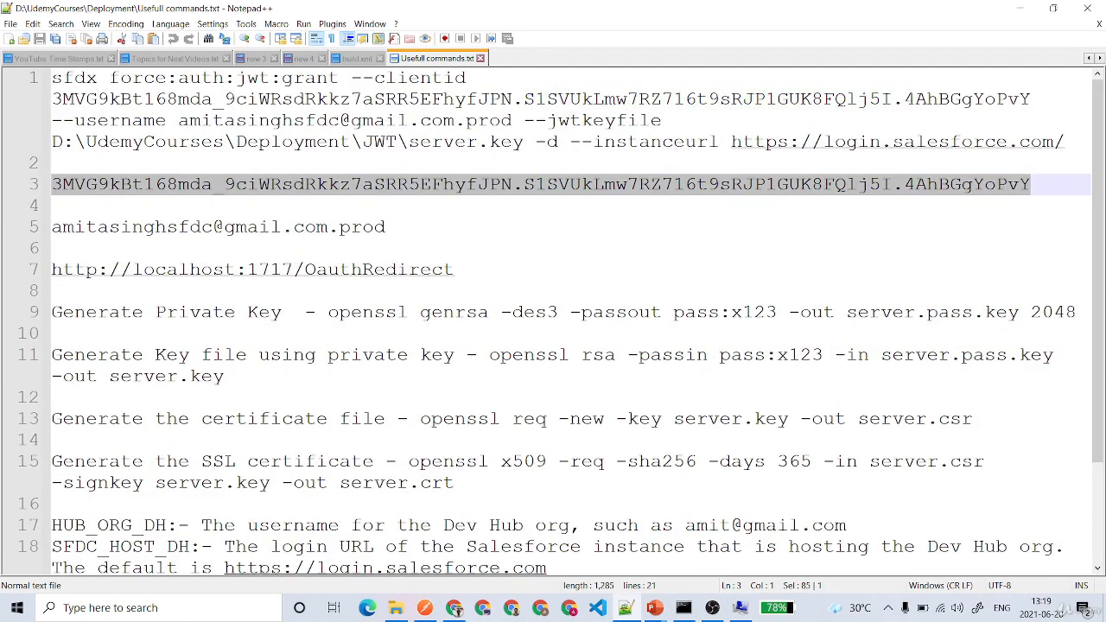
click(741, 608)
click(588, 305)
key(ctrl+v)
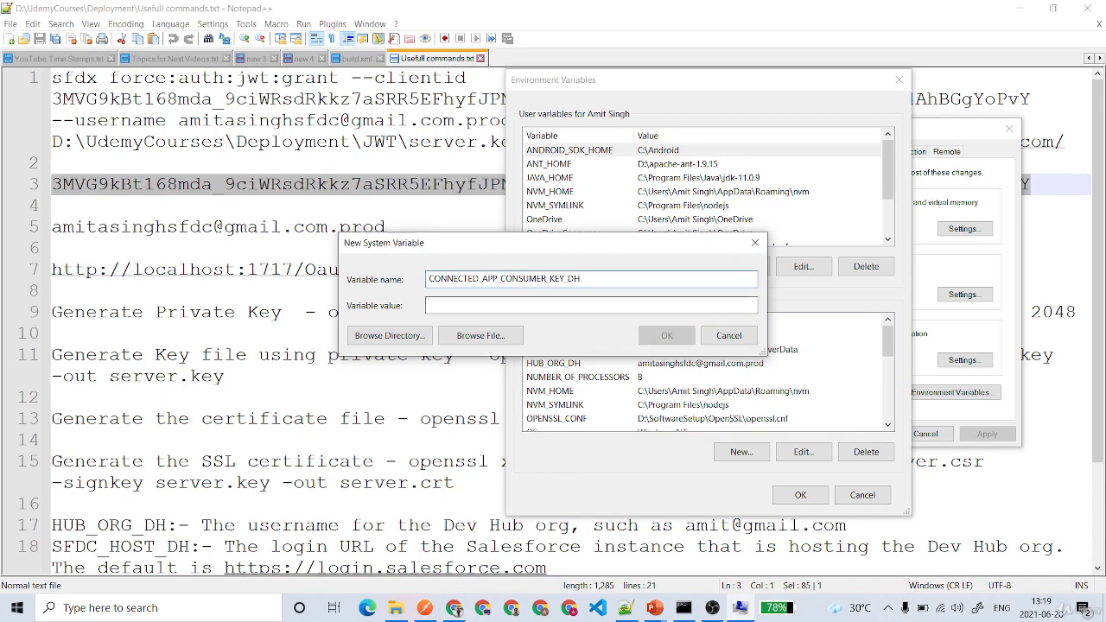
click(650, 339)
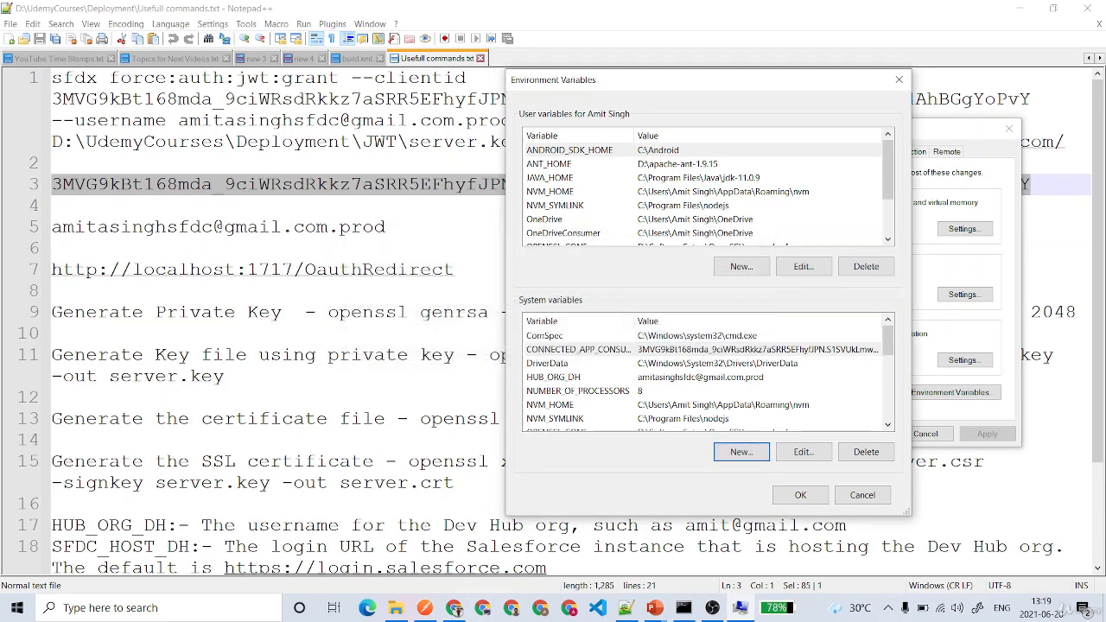
Start a new system variable named JWT_CRED_ID_DH, leaving its value empty for now
click(362, 398)
scroll(363, 398, down, 2)
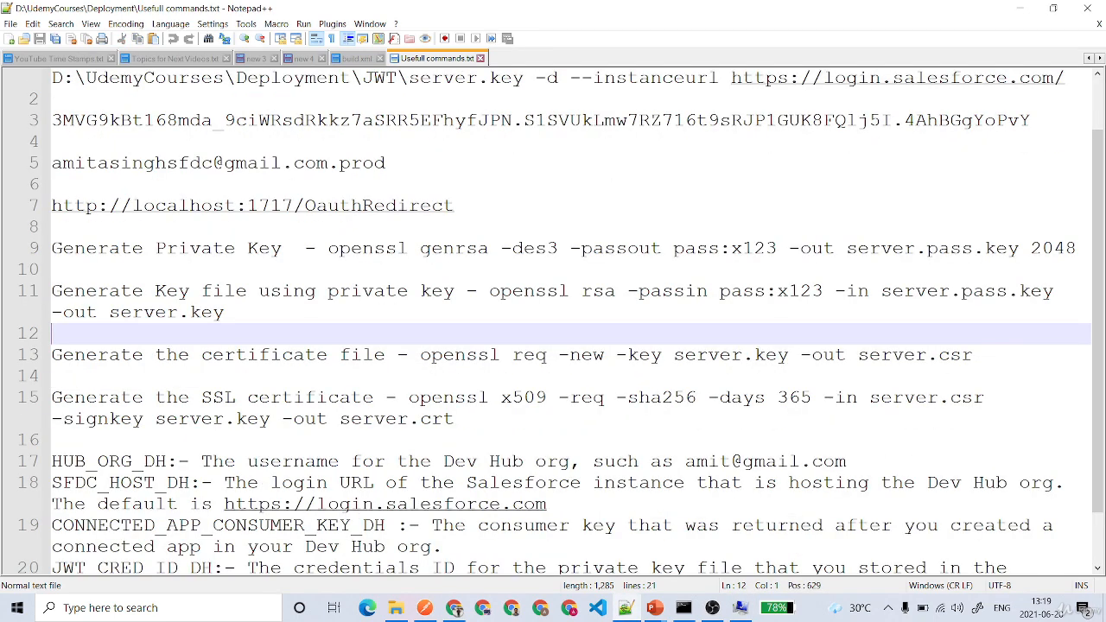
double_click(198, 504)
key(ctrl+c)
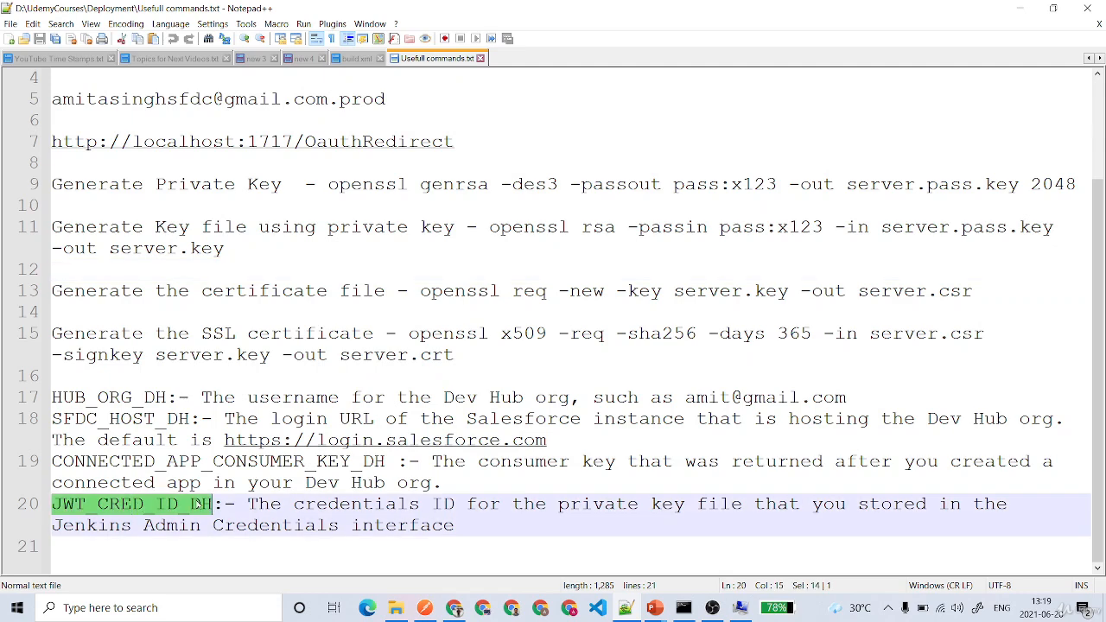
click(738, 606)
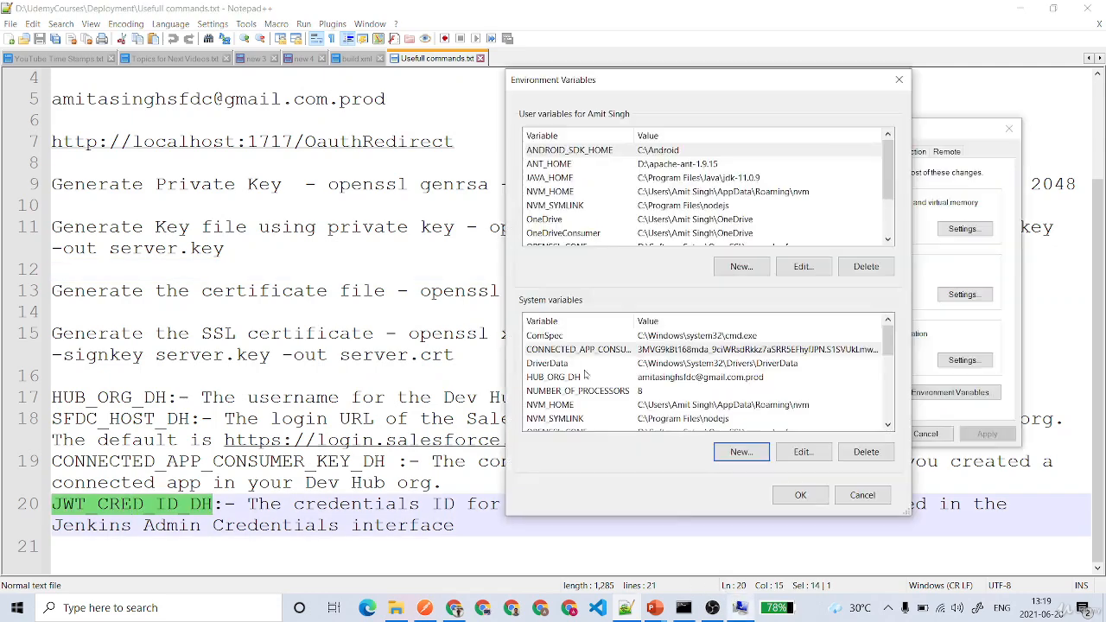
click(734, 451)
key(ctrl+v)
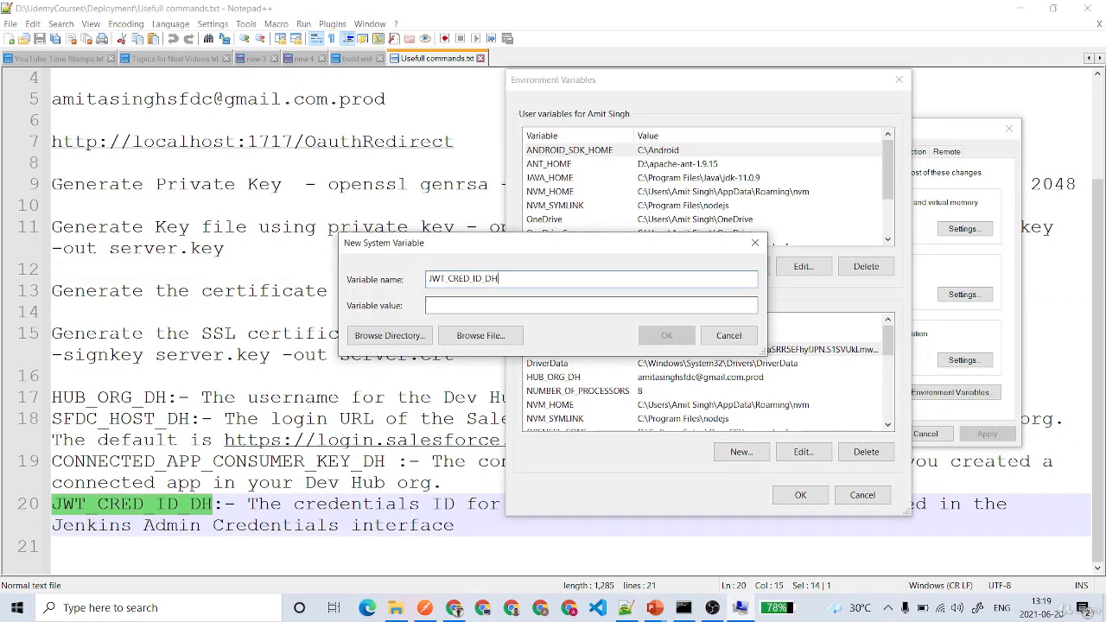
key(Tab)
Navigate from the PipelineDemo job via Dashboard and Manage Jenkins to Manage Credentials
click(453, 608)
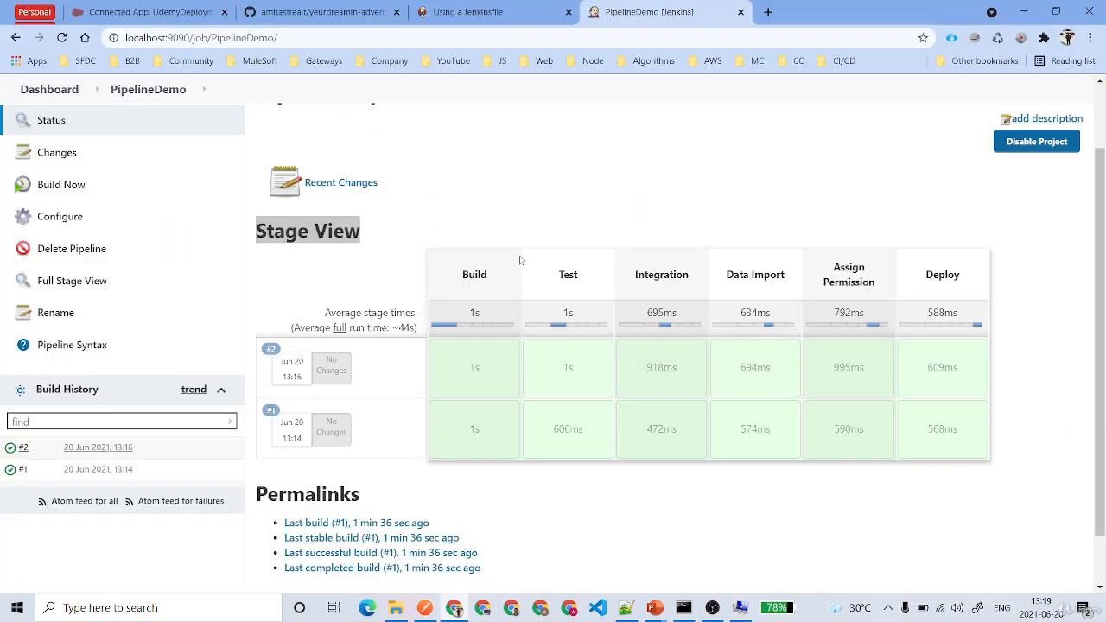
click(52, 89)
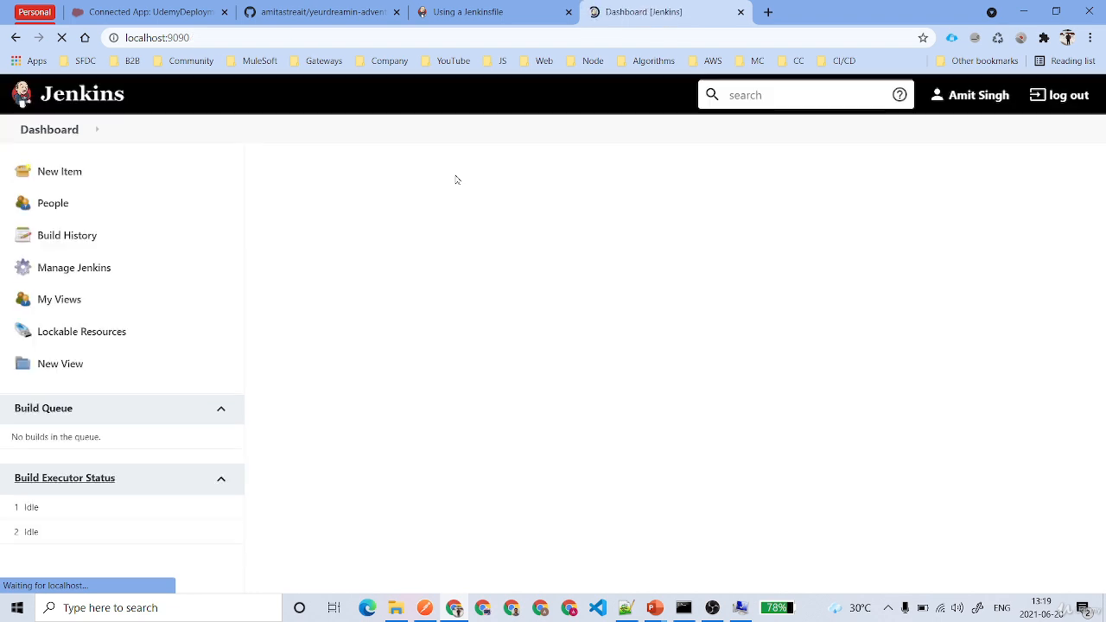
click(89, 282)
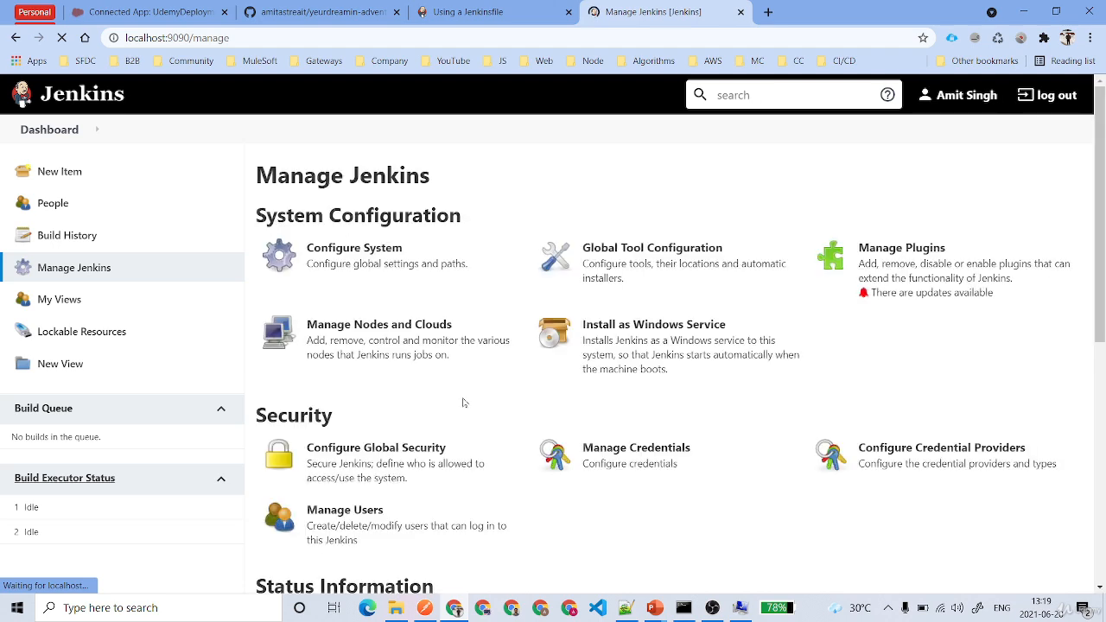
click(850, 296)
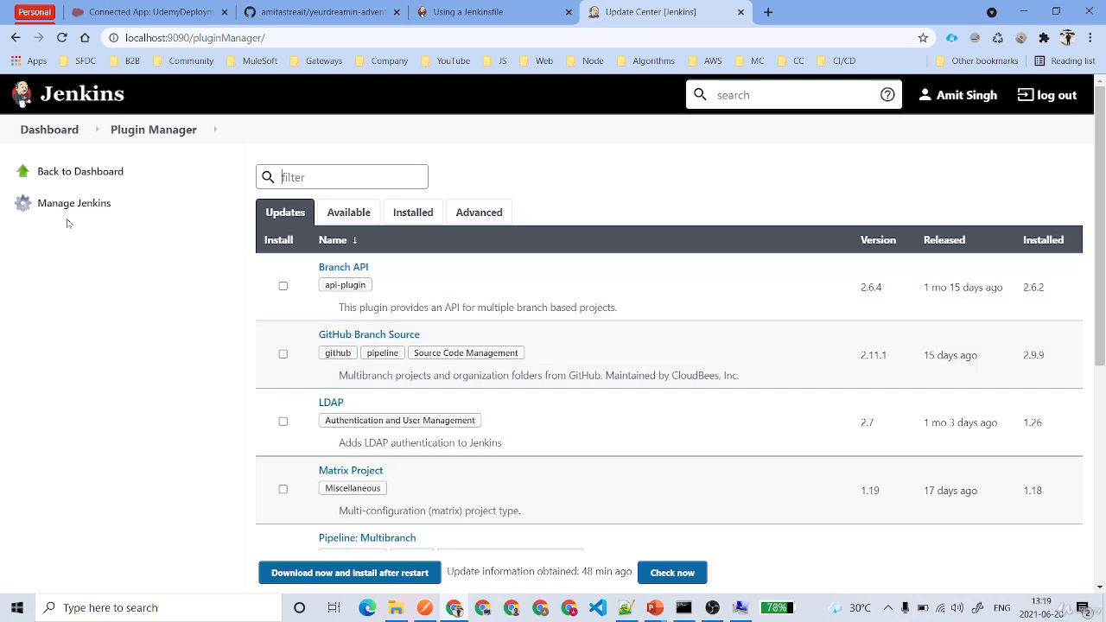
click(54, 130)
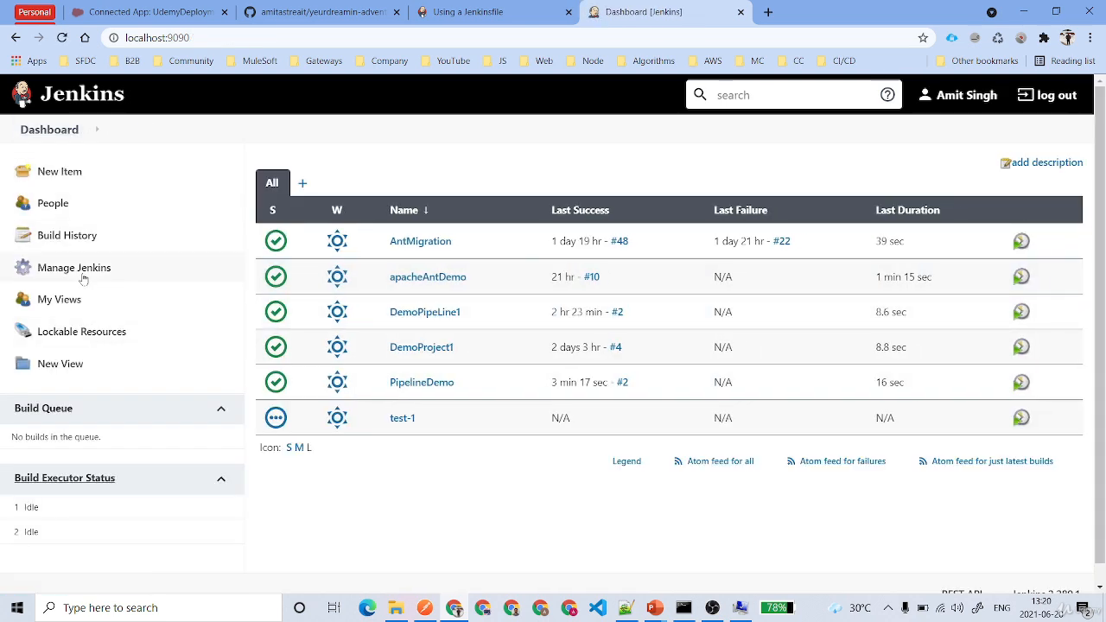
click(78, 269)
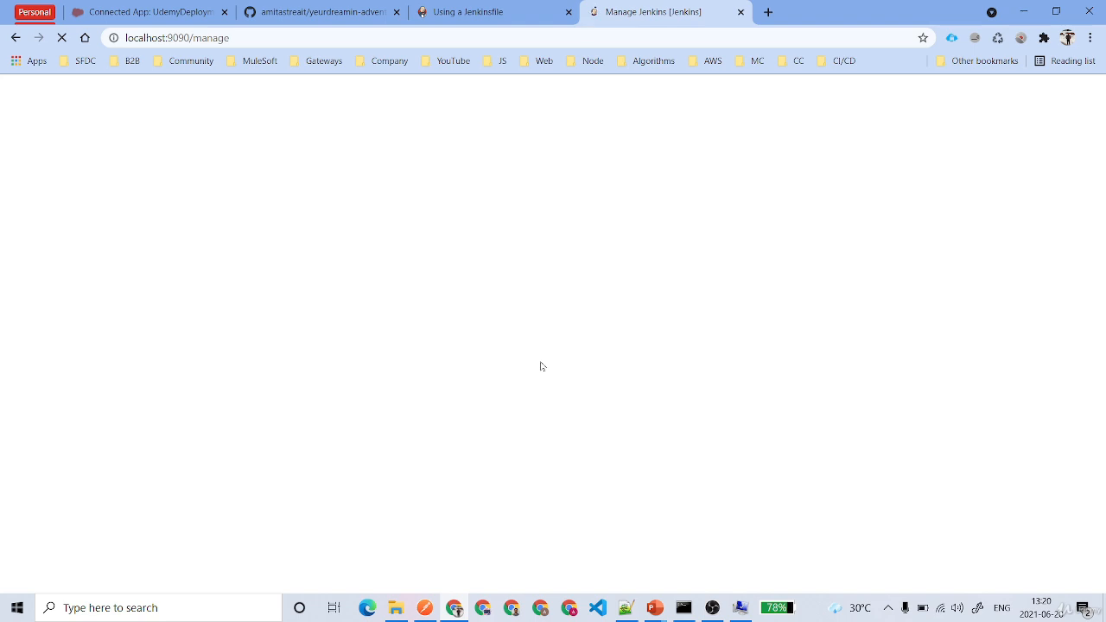
click(629, 465)
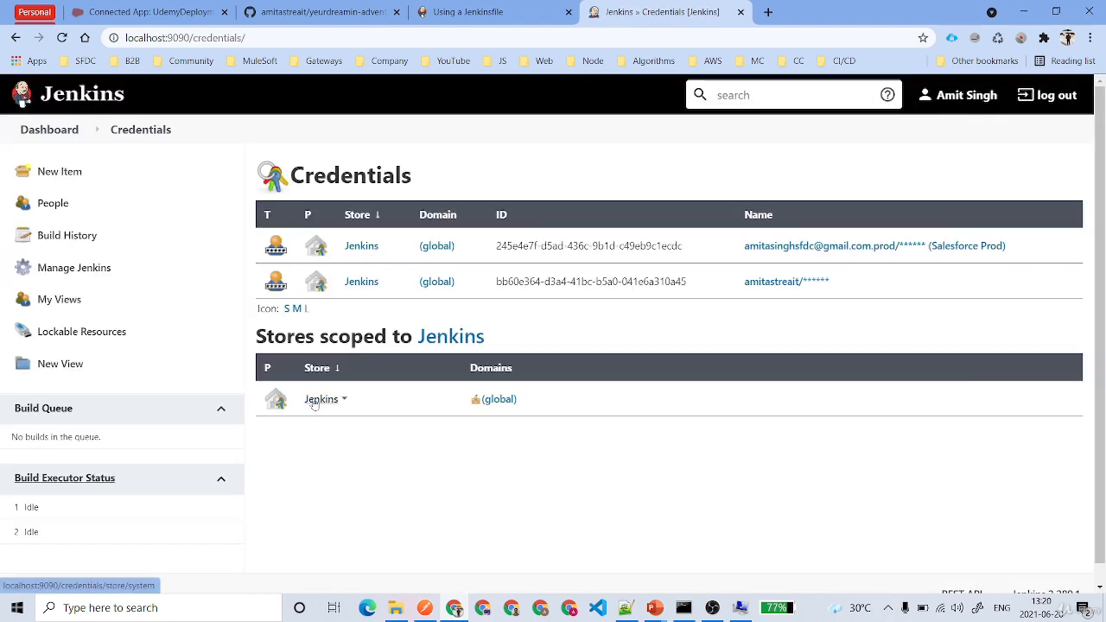
Add a global Secret file credential uploading server.key from D:\UdemyCourses\Deployment\JWT
click(315, 402)
click(392, 249)
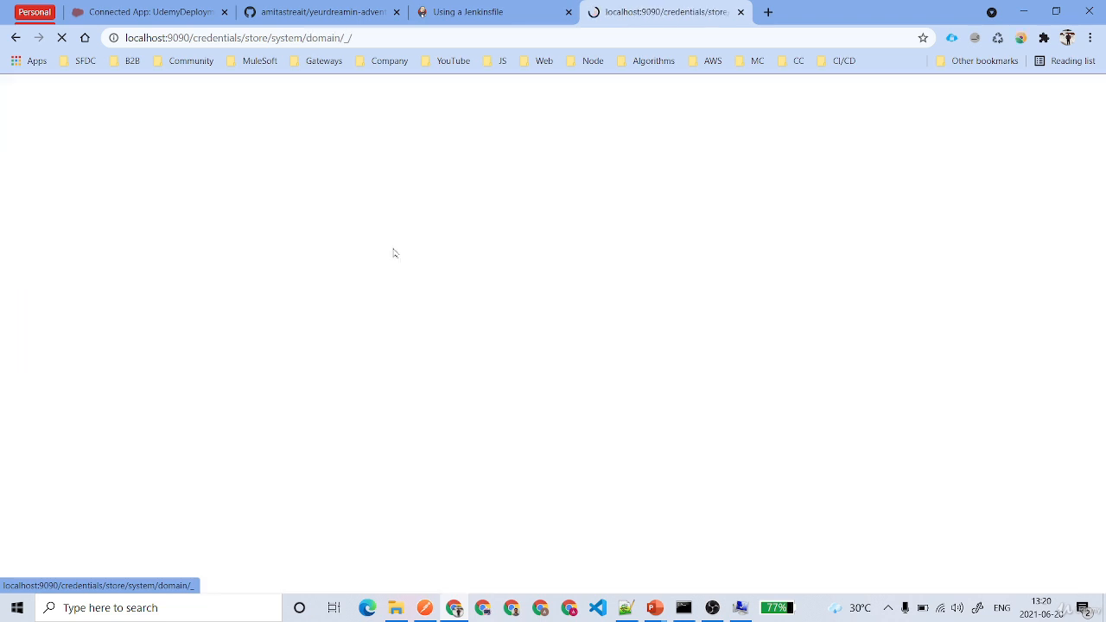
click(57, 205)
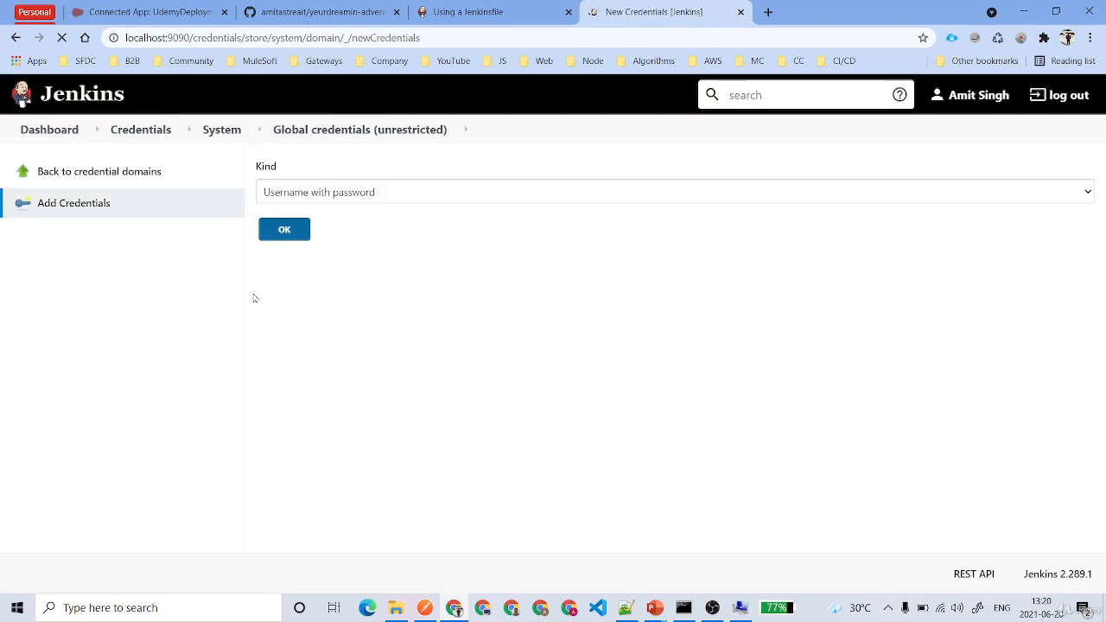
click(413, 203)
click(353, 254)
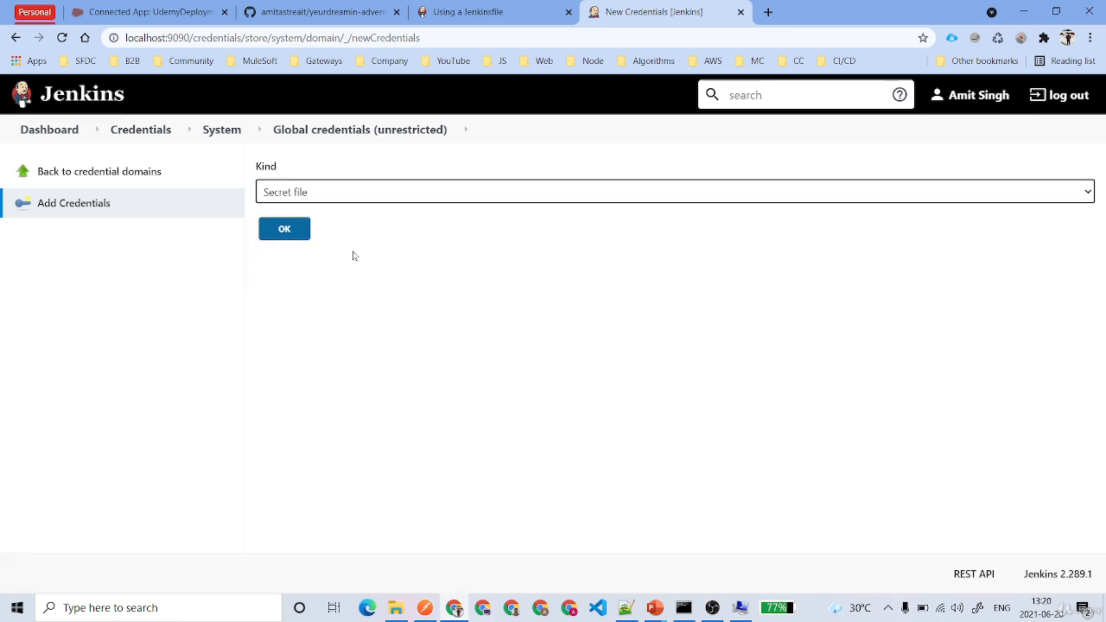
click(308, 297)
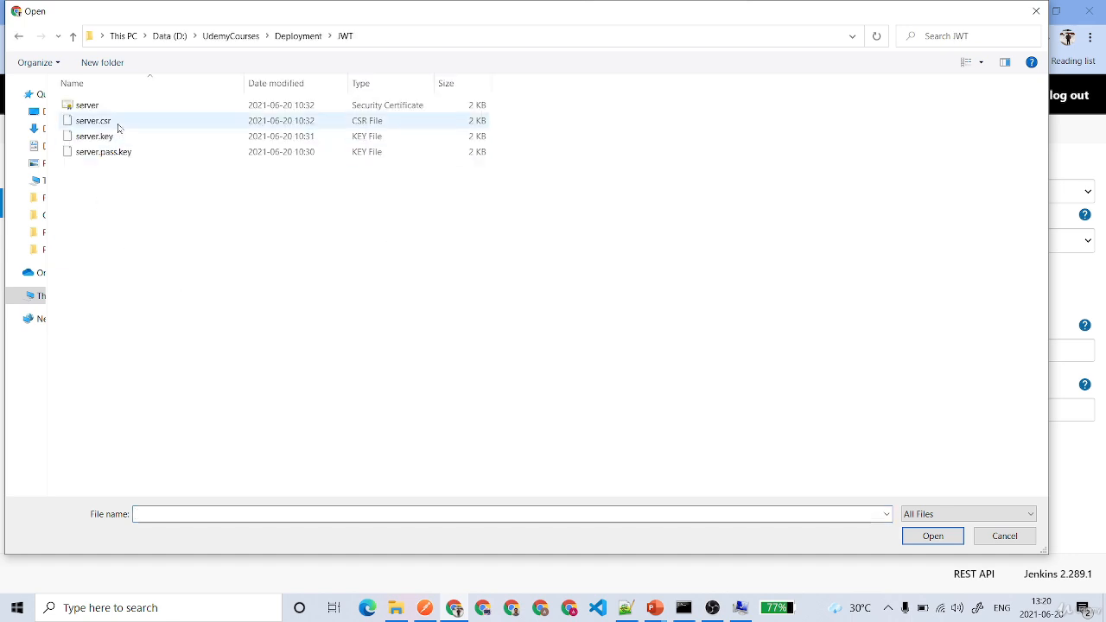
click(123, 137)
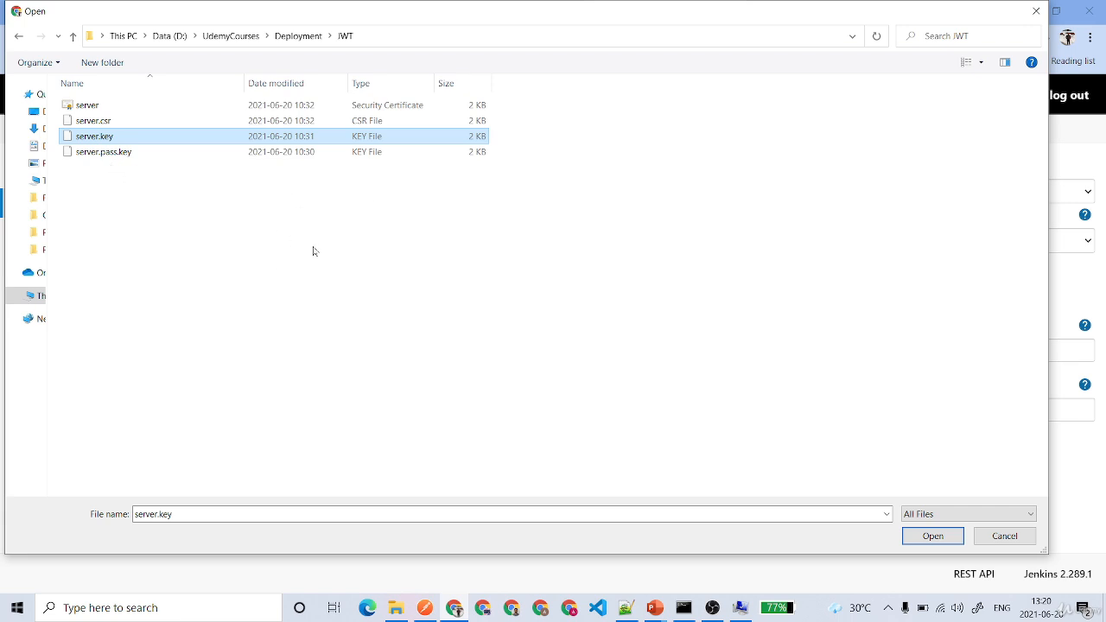
click(933, 535)
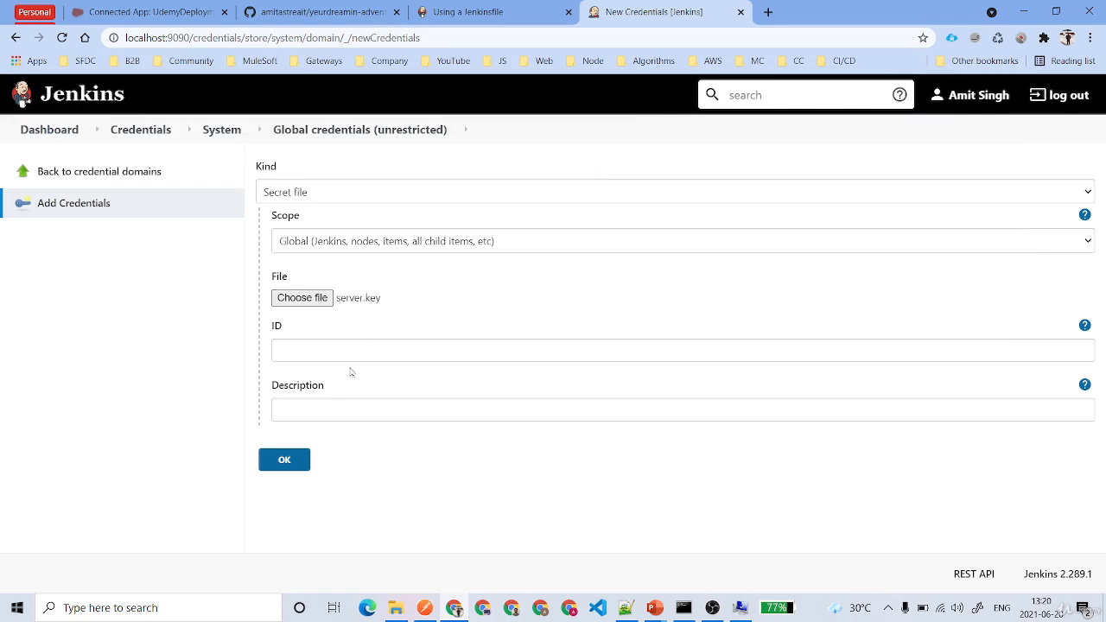
click(286, 459)
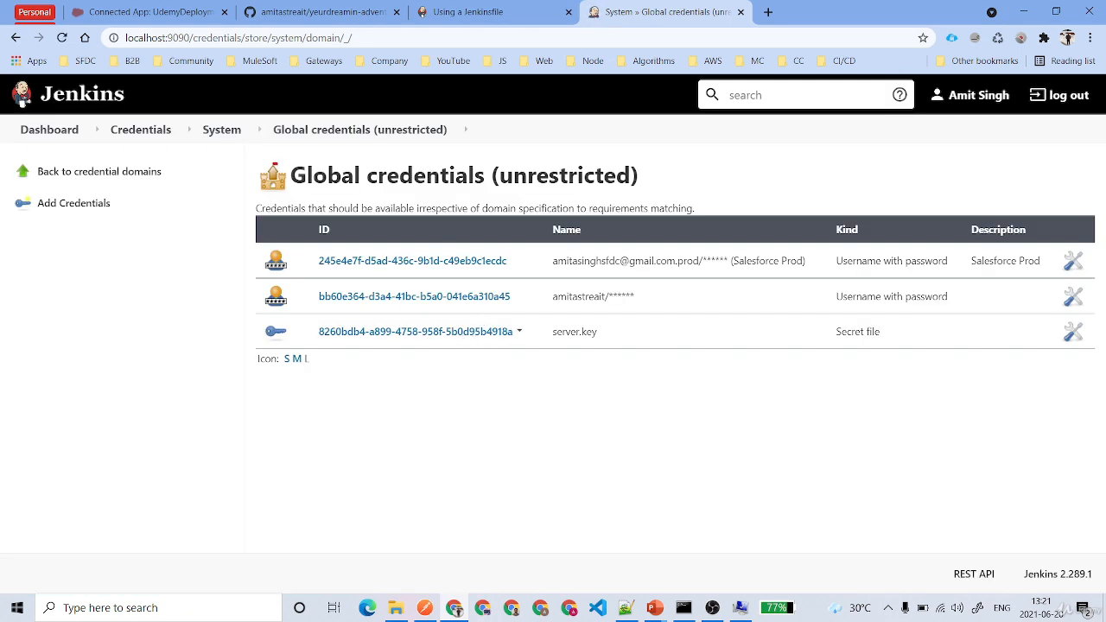
Open the new server.key Secret file credential and its Update form
drag(551, 332, 632, 339)
drag(834, 332, 901, 331)
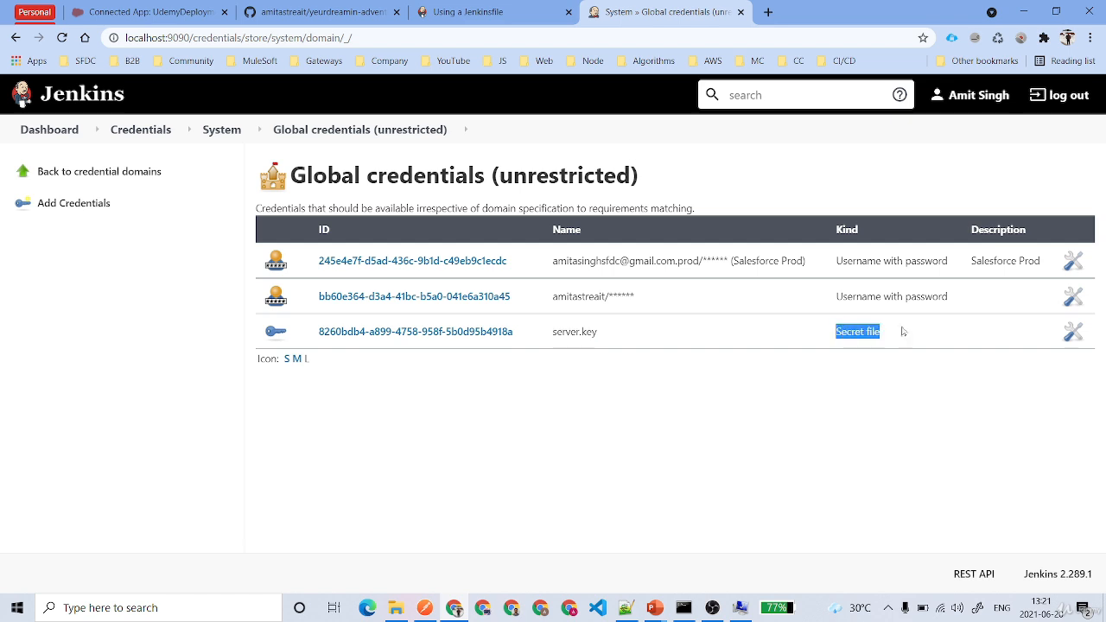
click(441, 335)
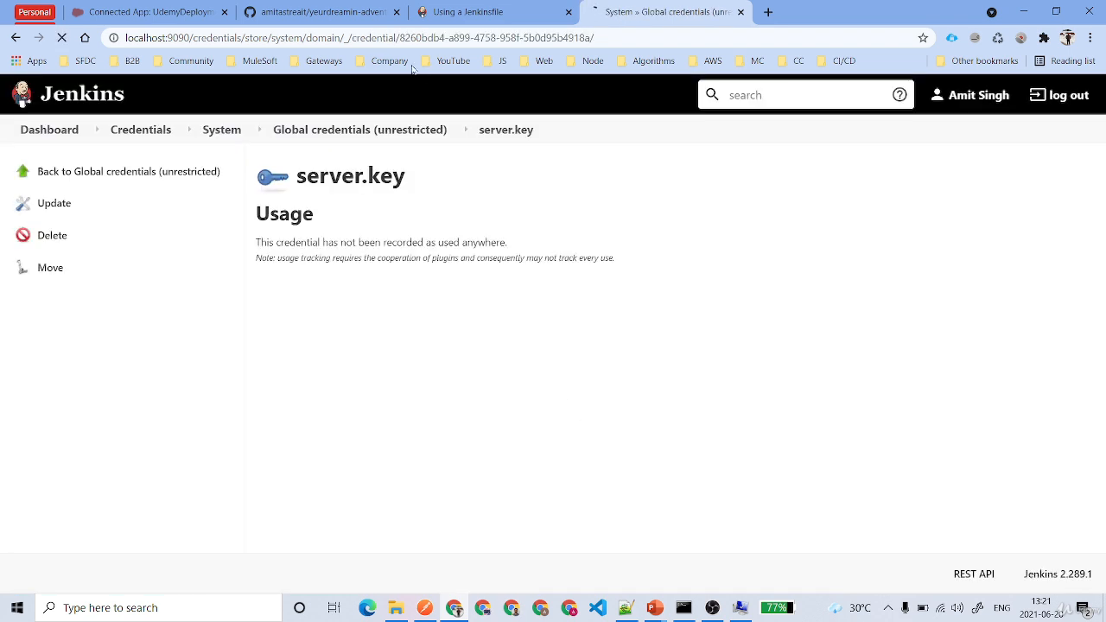
click(69, 200)
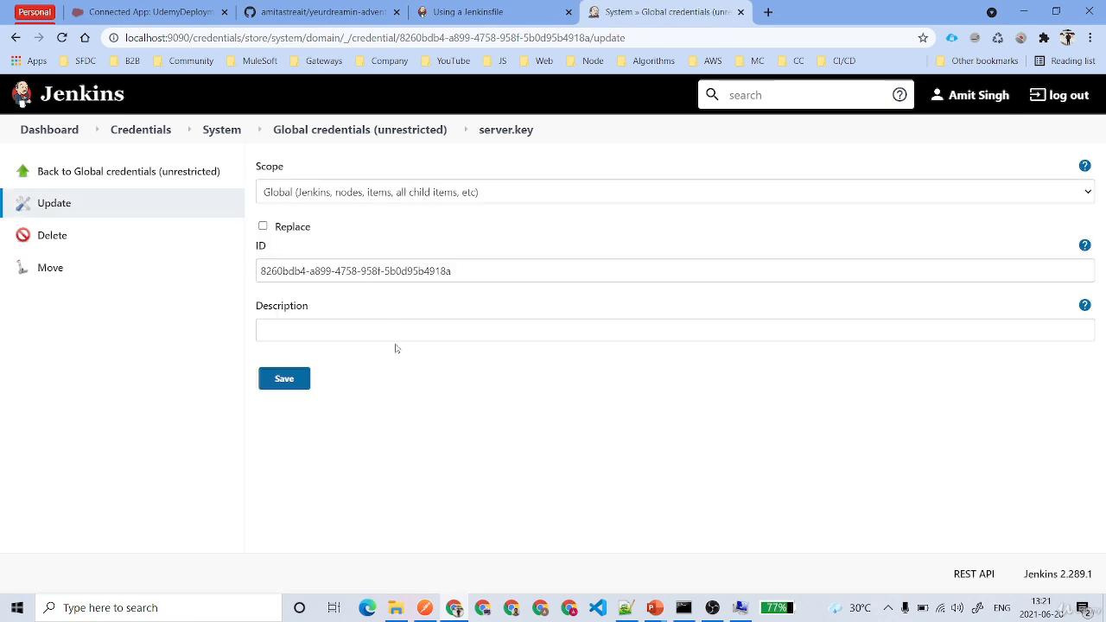
Paste the server.key credential's Jenkins ID as JWT_CRED_ID_DH's value and save the variable
triple_click(363, 271)
key(ctrl+c)
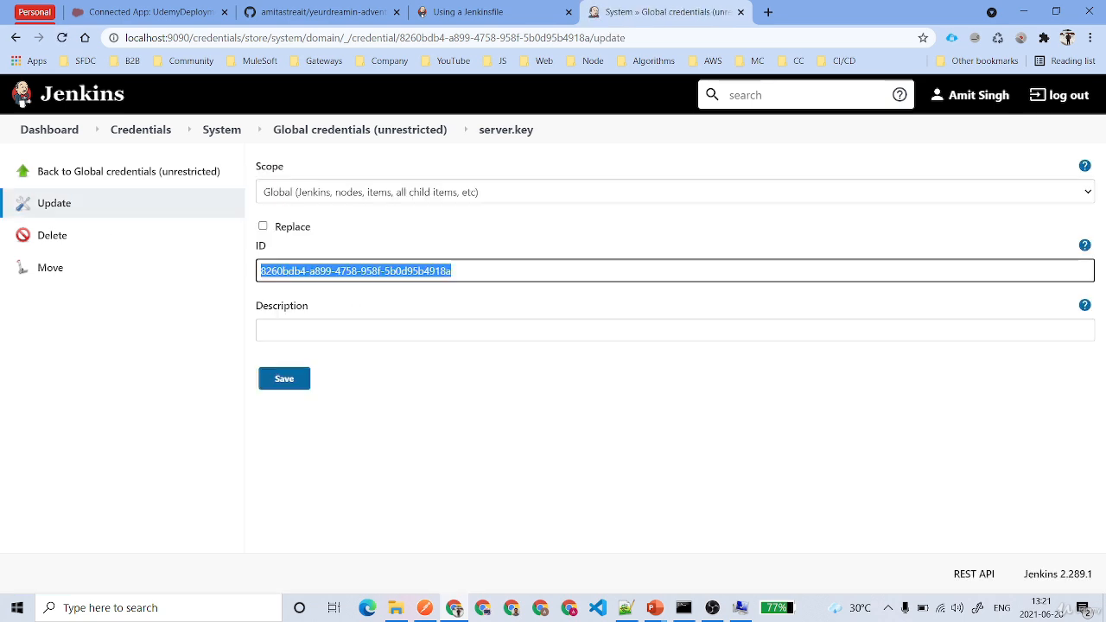
click(739, 607)
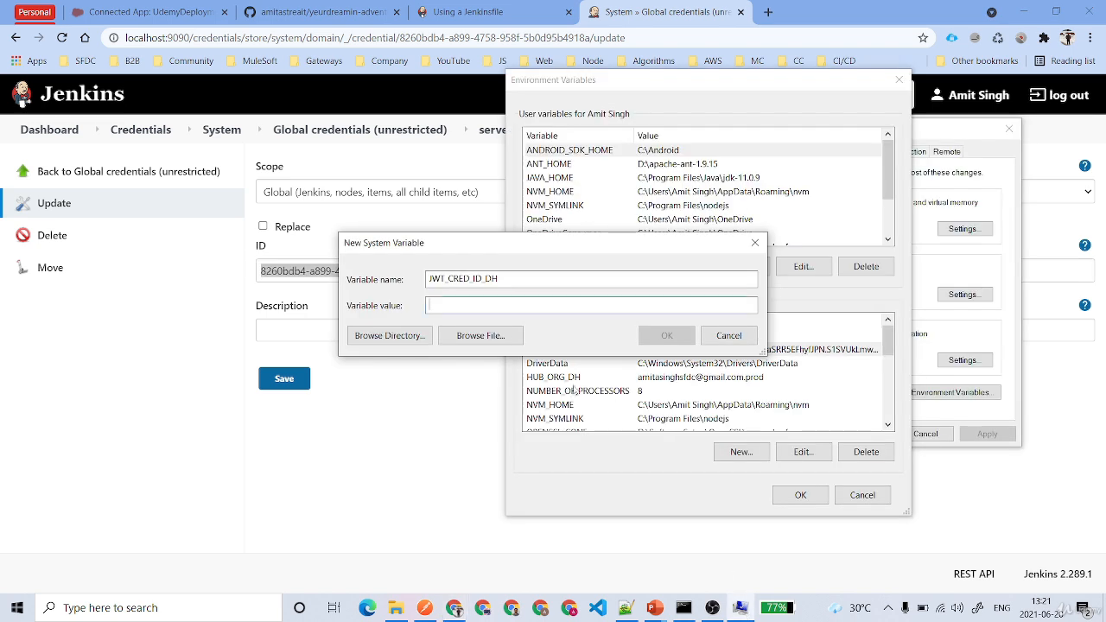
key(ctrl+v)
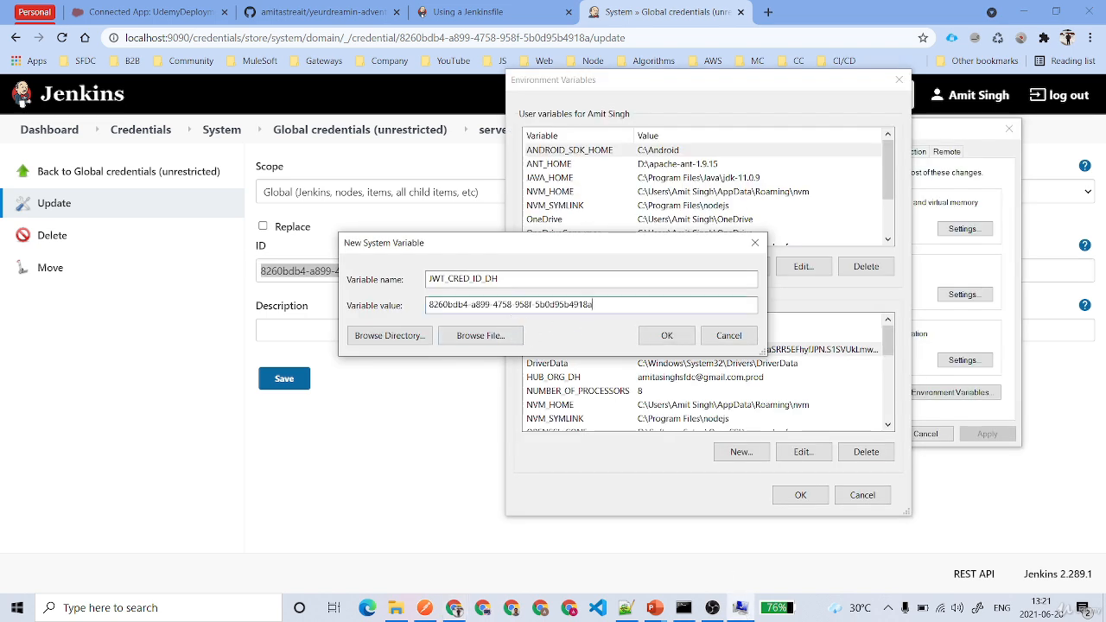
key(ctrl+a)
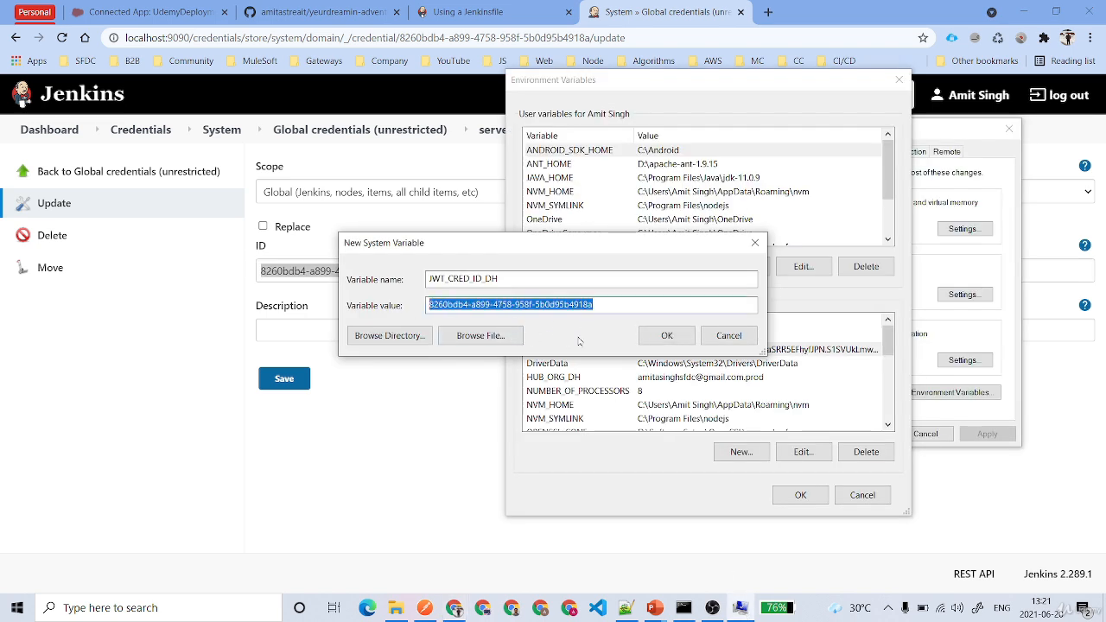
click(666, 336)
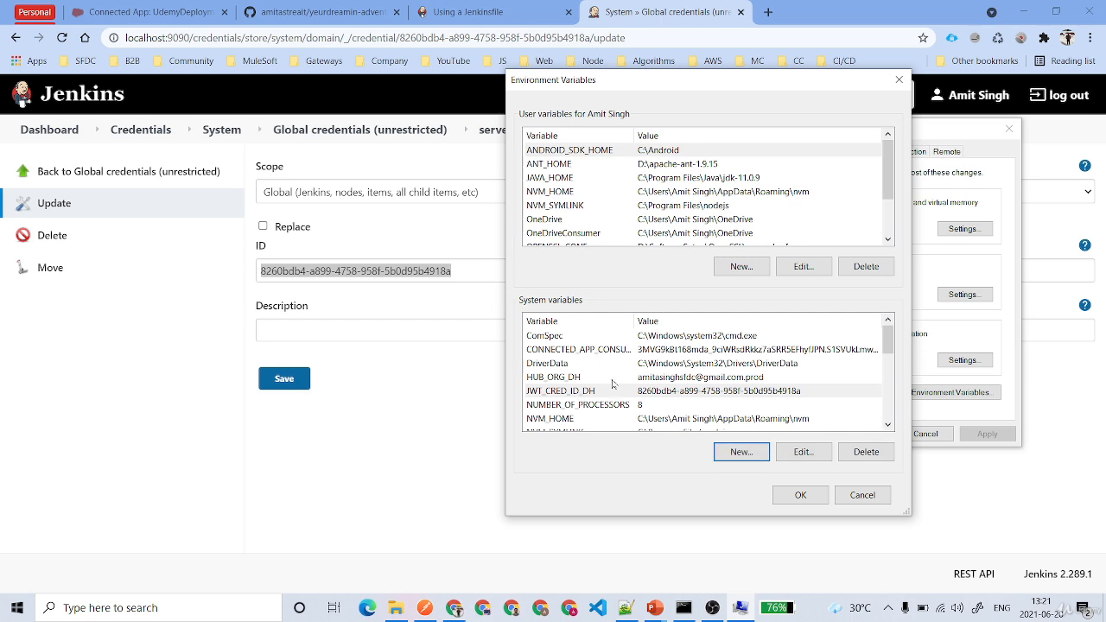
Give the server.key credential the description 'Salesforce Prod Key' and save it
click(403, 495)
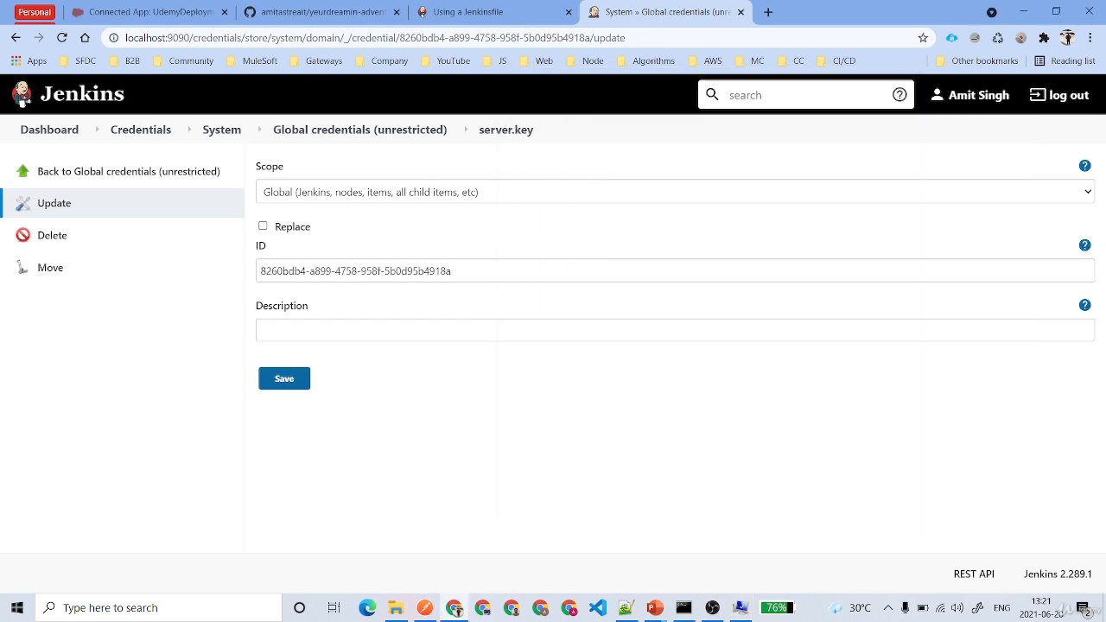
click(389, 330)
text(Salesdor)
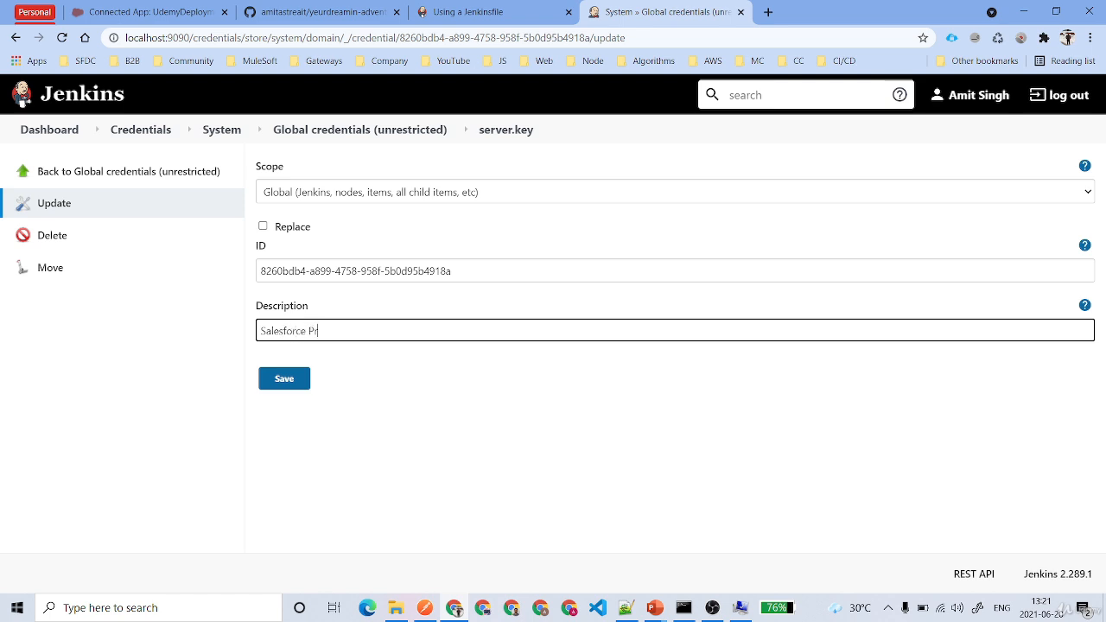
text(ce Prod I.Keyy)
click(285, 378)
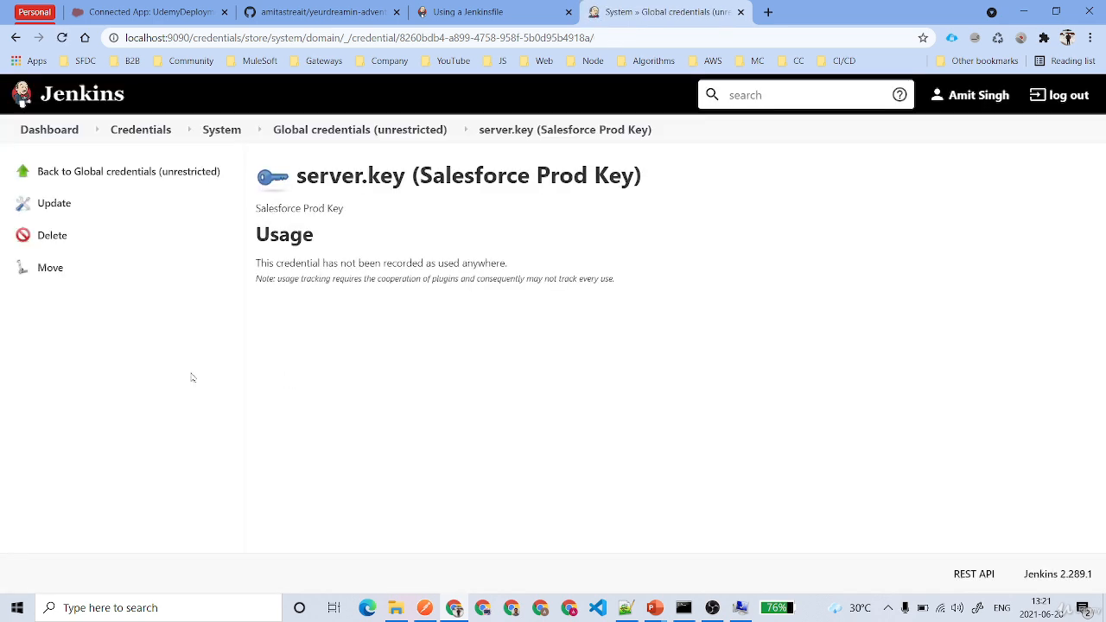
click(355, 131)
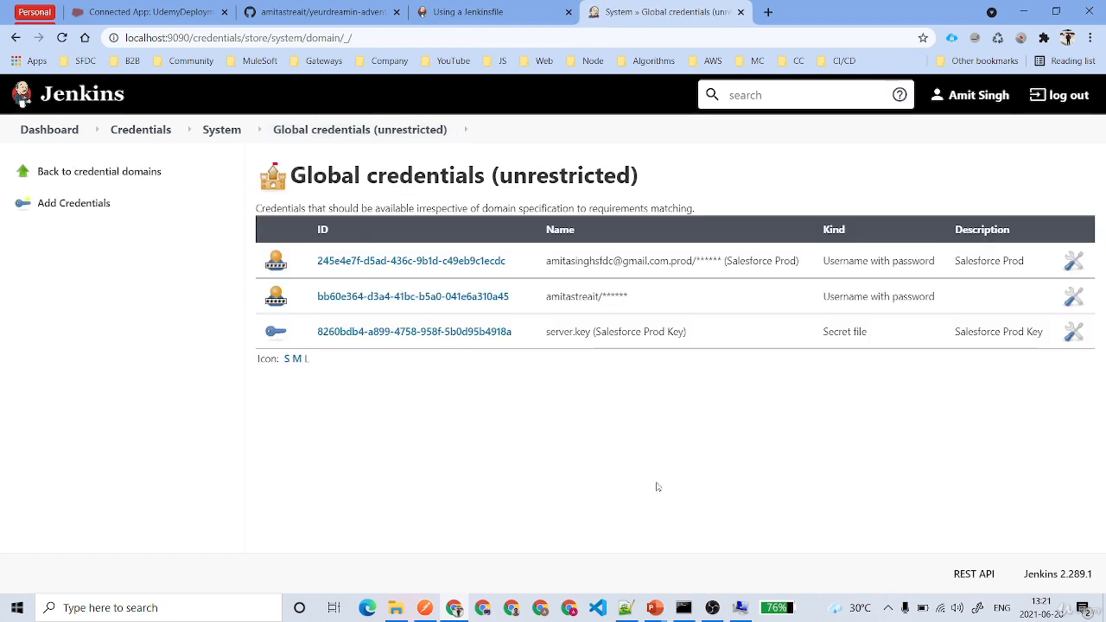
Close Environment Variables and System Properties, keeping the new variables
click(741, 608)
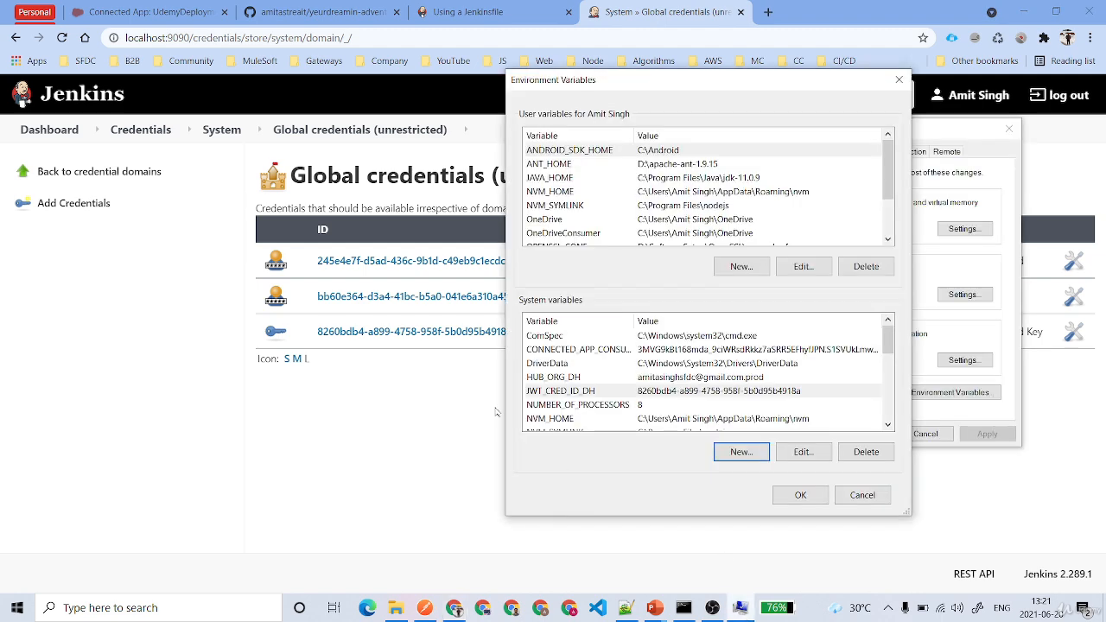
click(800, 495)
click(863, 435)
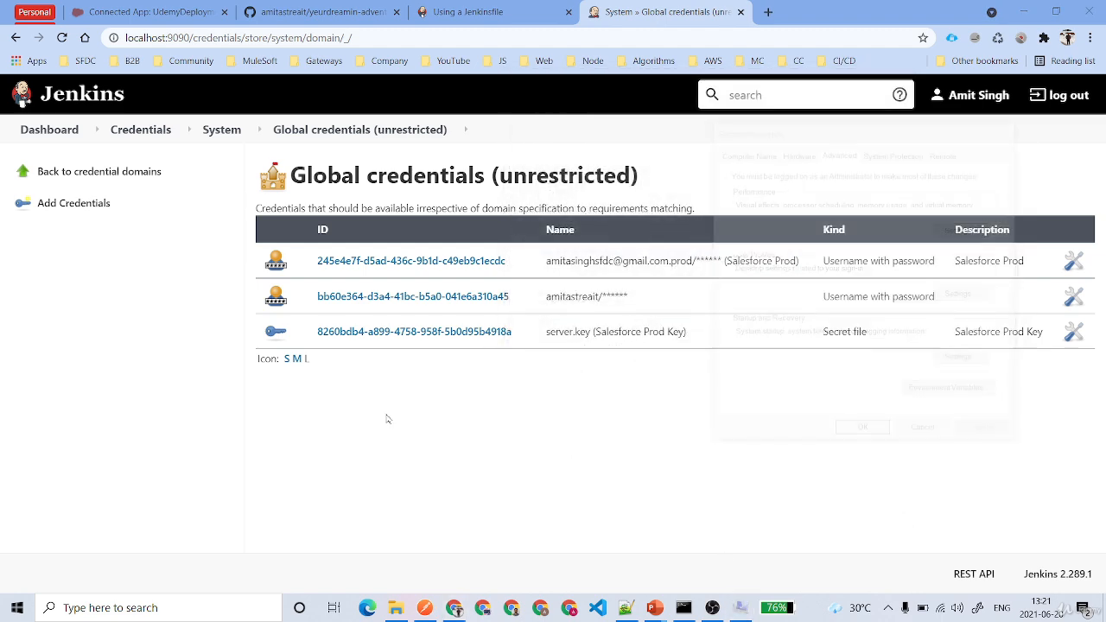